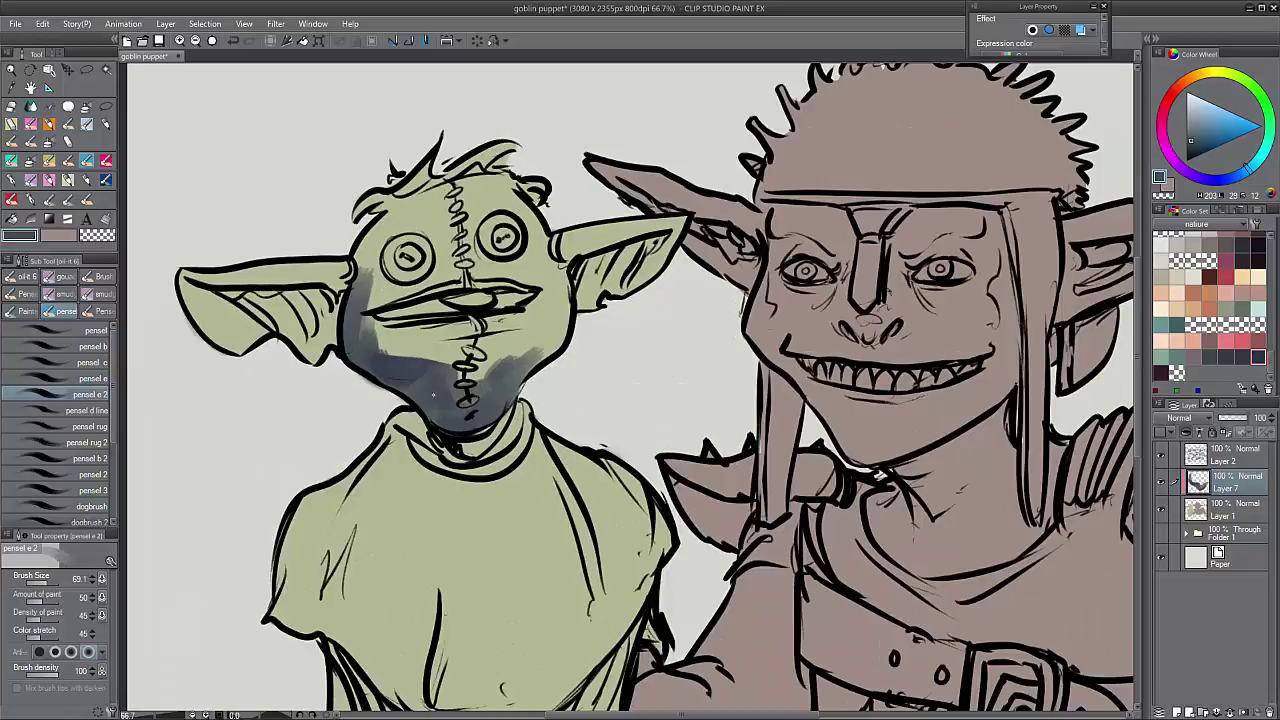
- Shade the puppet's jaw, cheek, eye area and inner ears with dark blue-grey strokes on Layer 7
mouse_move(362, 320)
mouse_down()
mouse_move(400, 324)
mouse_move(384, 334)
mouse_up()
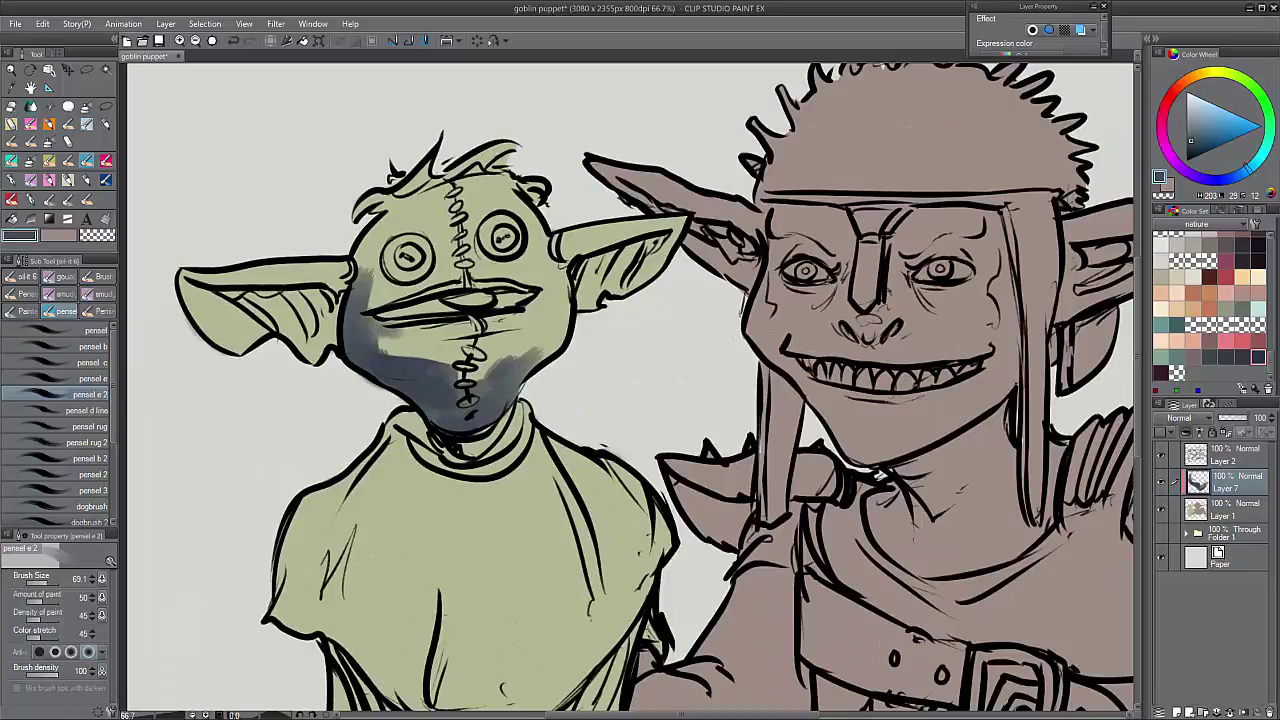
drag(378, 280, 370, 306)
mouse_move(224, 298)
mouse_down()
mouse_move(336, 318)
mouse_move(326, 298)
mouse_move(340, 312)
mouse_up()
drag(582, 280, 662, 238)
drag(380, 290, 420, 268)
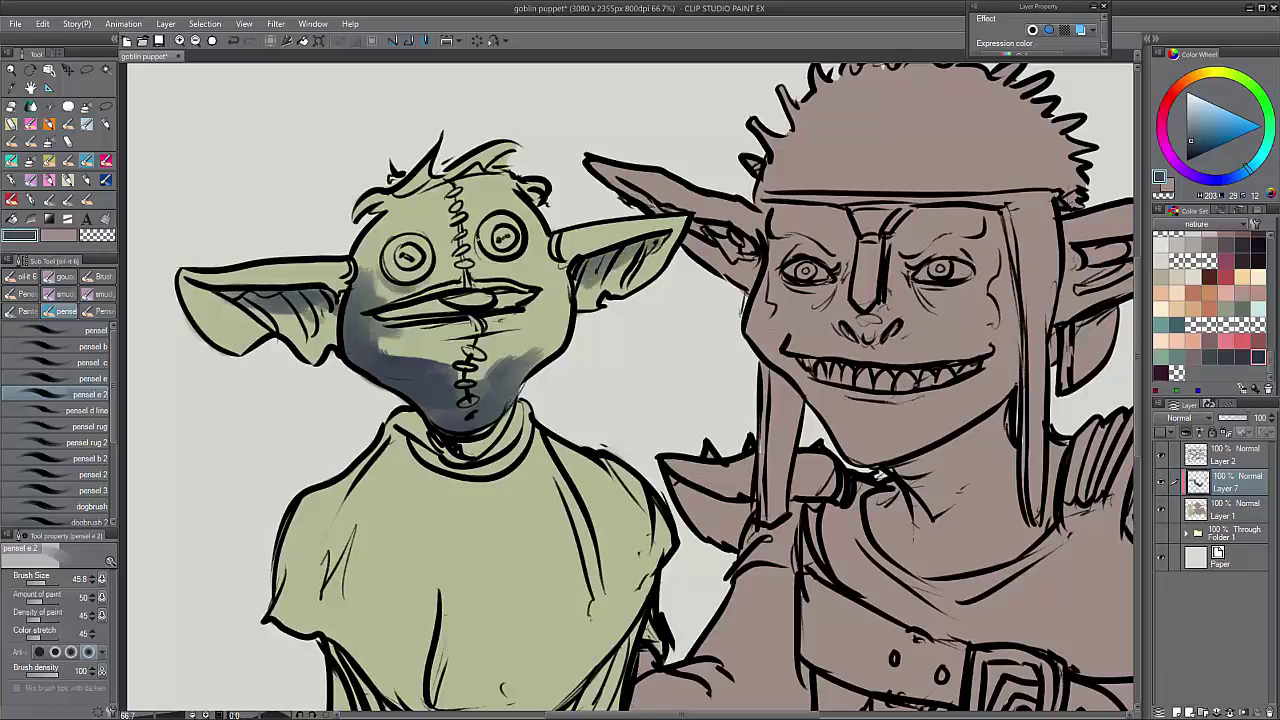
mouse_move(444, 338)
mouse_down()
mouse_move(374, 352)
mouse_move(456, 342)
mouse_up()
- Soften the blue-grey shadow on the puppet's cheek below the mouth by brushing with transparent colour
key(c)
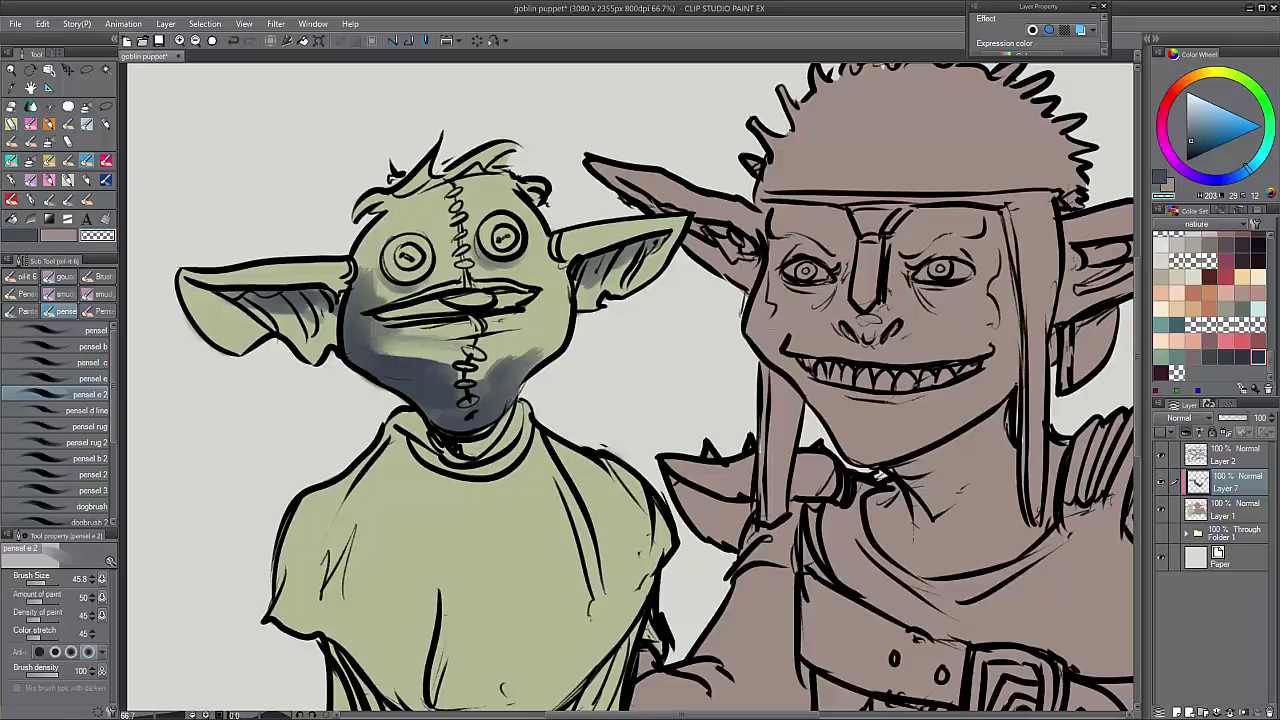
key(c)
drag(372, 350, 413, 354)
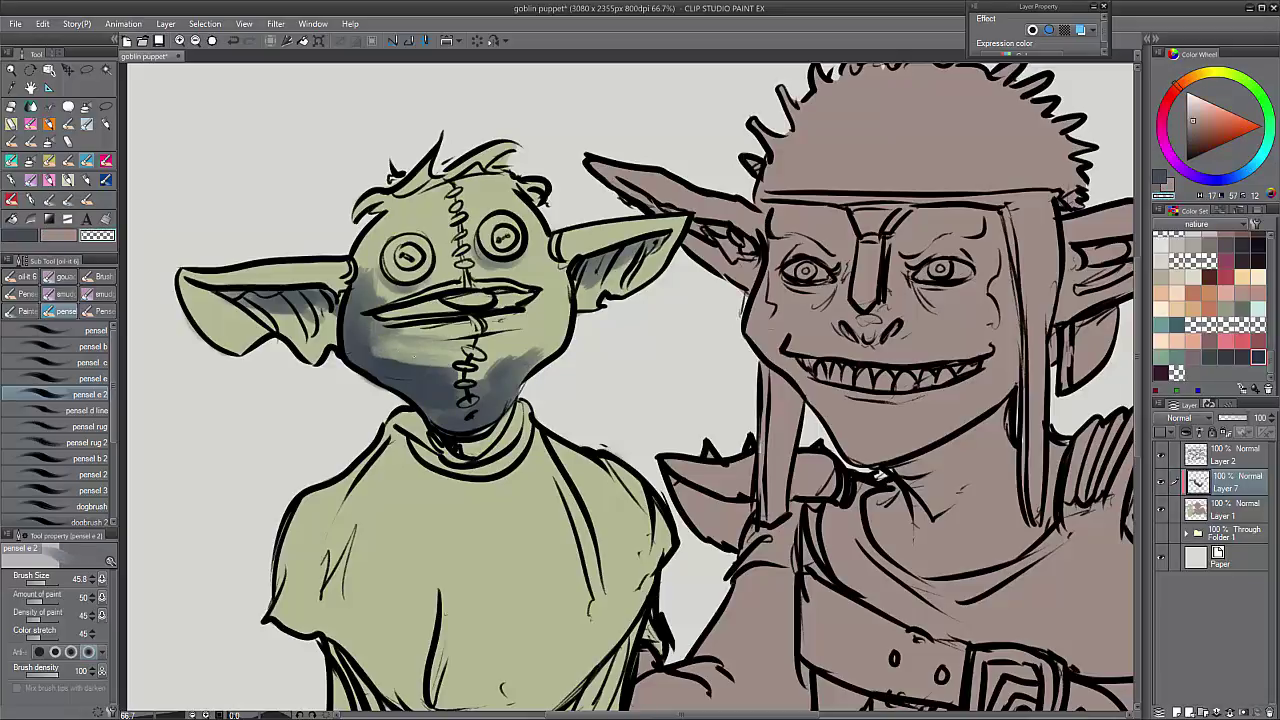
- Resample the dark blue-grey and deepen the shadows on the puppet's ears and the side of its head
alt+click(505, 366)
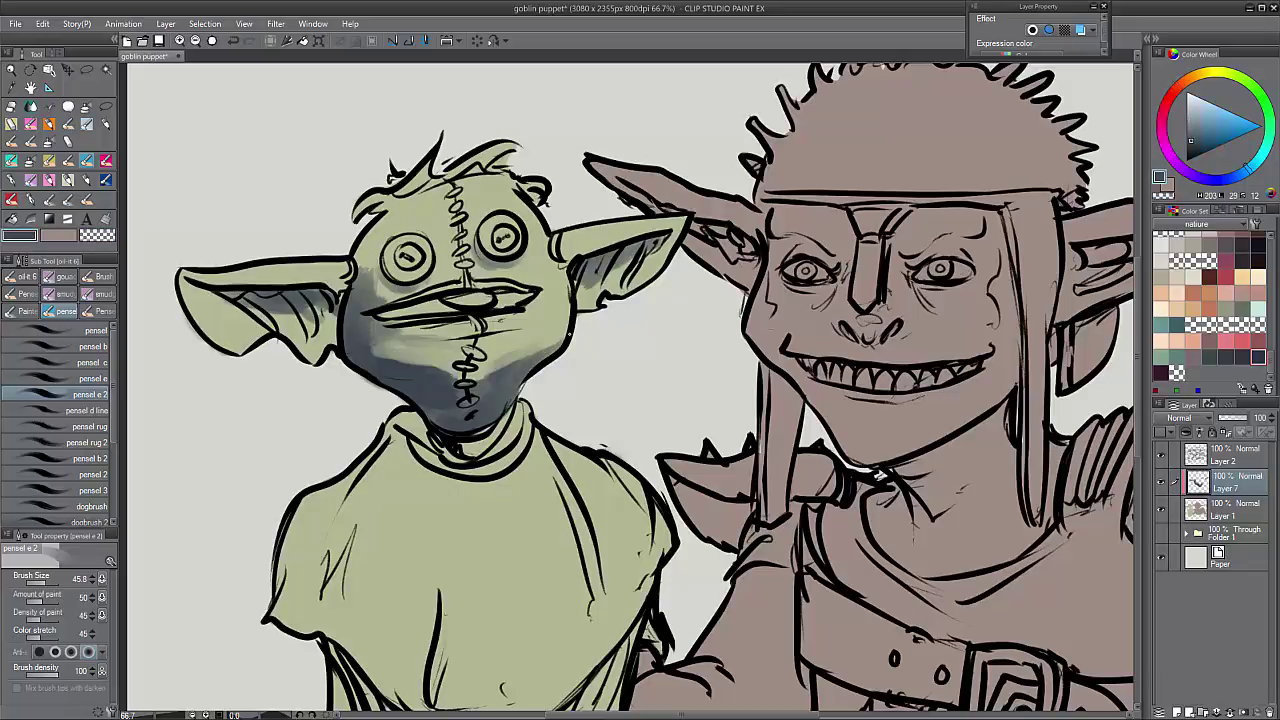
scroll(425, 402, down, 3)
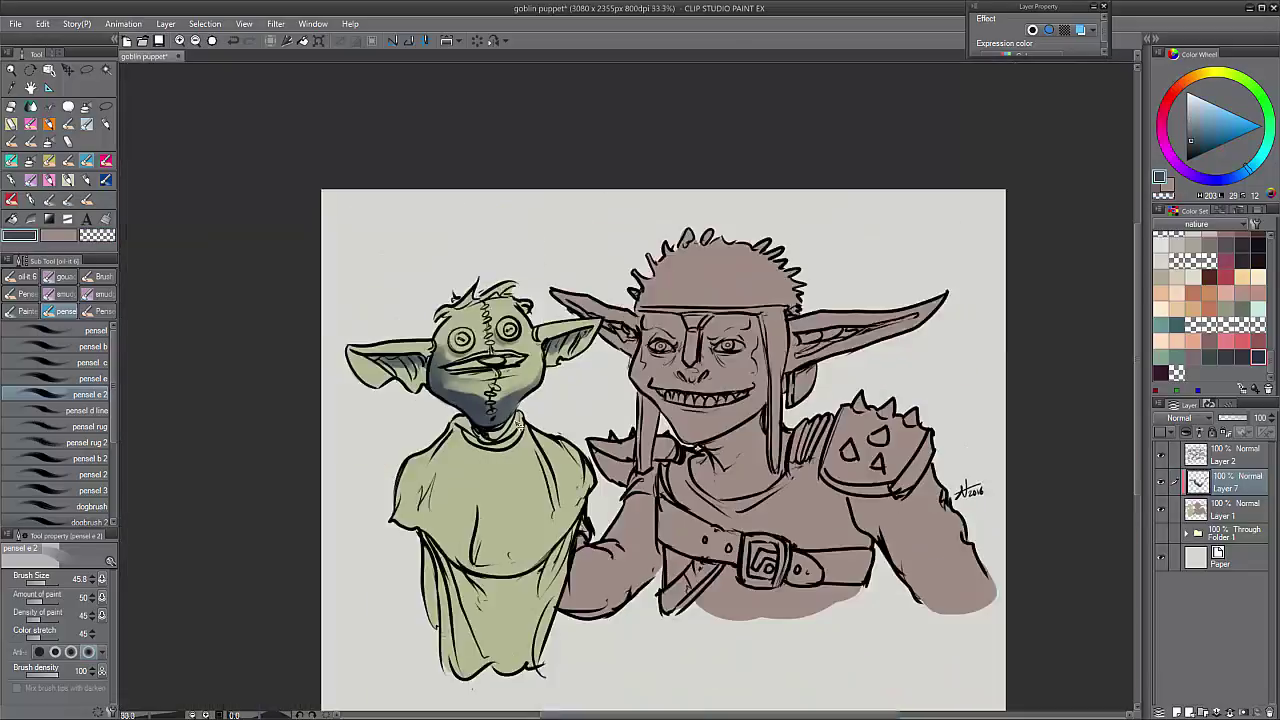
scroll(519, 424, up, 1)
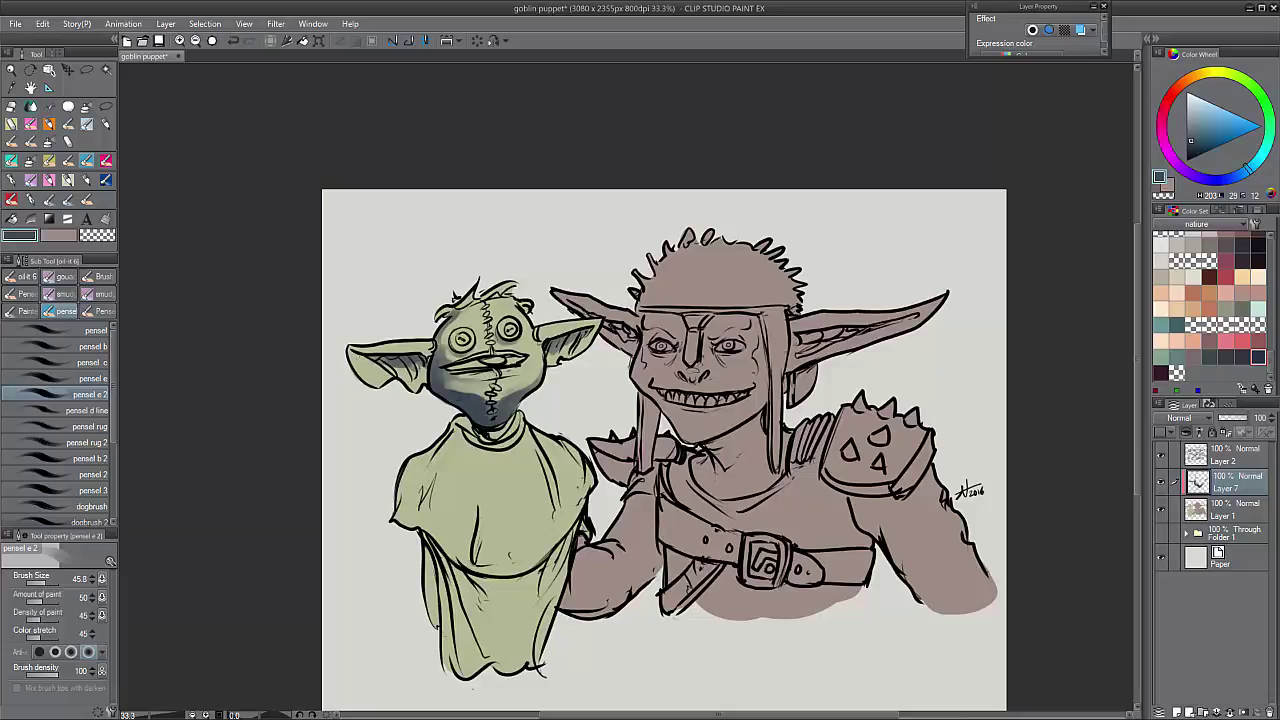
drag(350, 358, 372, 386)
drag(426, 356, 418, 384)
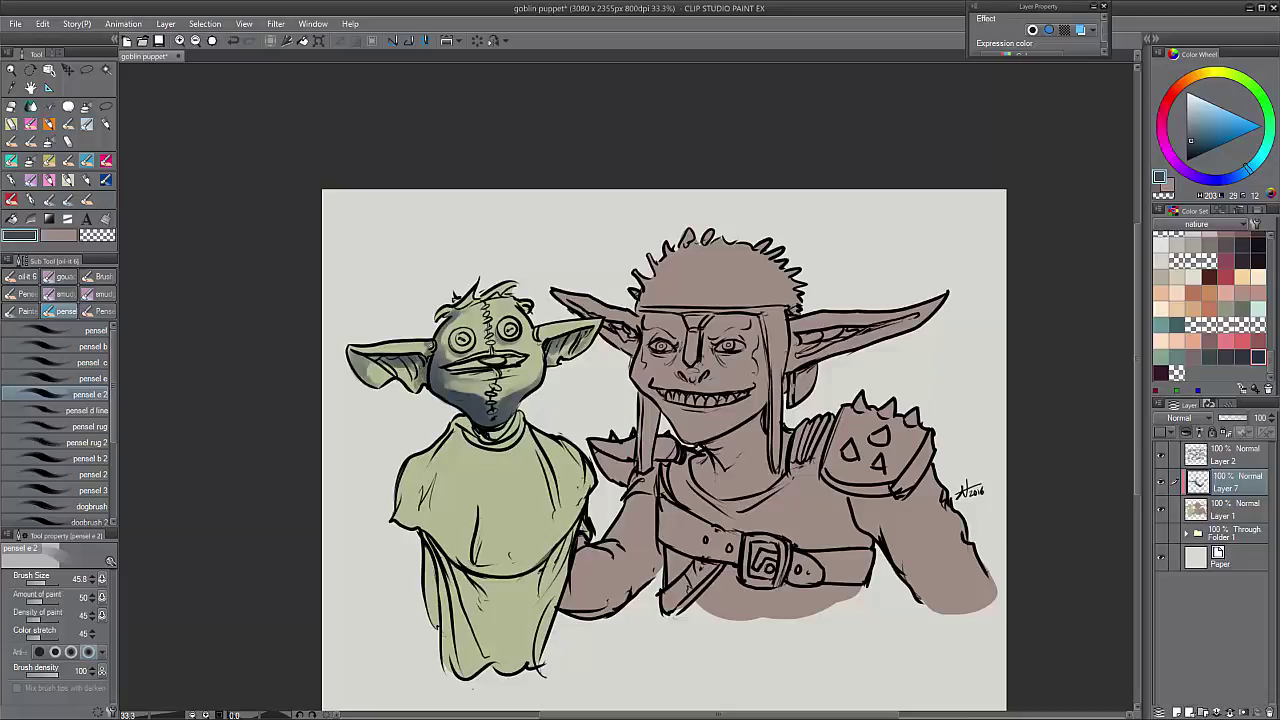
drag(540, 330, 576, 338)
- Set the brush size to about 75 and paint a blue-grey shadow beneath the puppet's chin onto the collar
key(bracketleft)
key(bracketleft)
key(bracketleft)
key(bracketright)
key(bracketright)
key(bracketright)
key(bracketright)
key(bracketright)
key(bracketright)
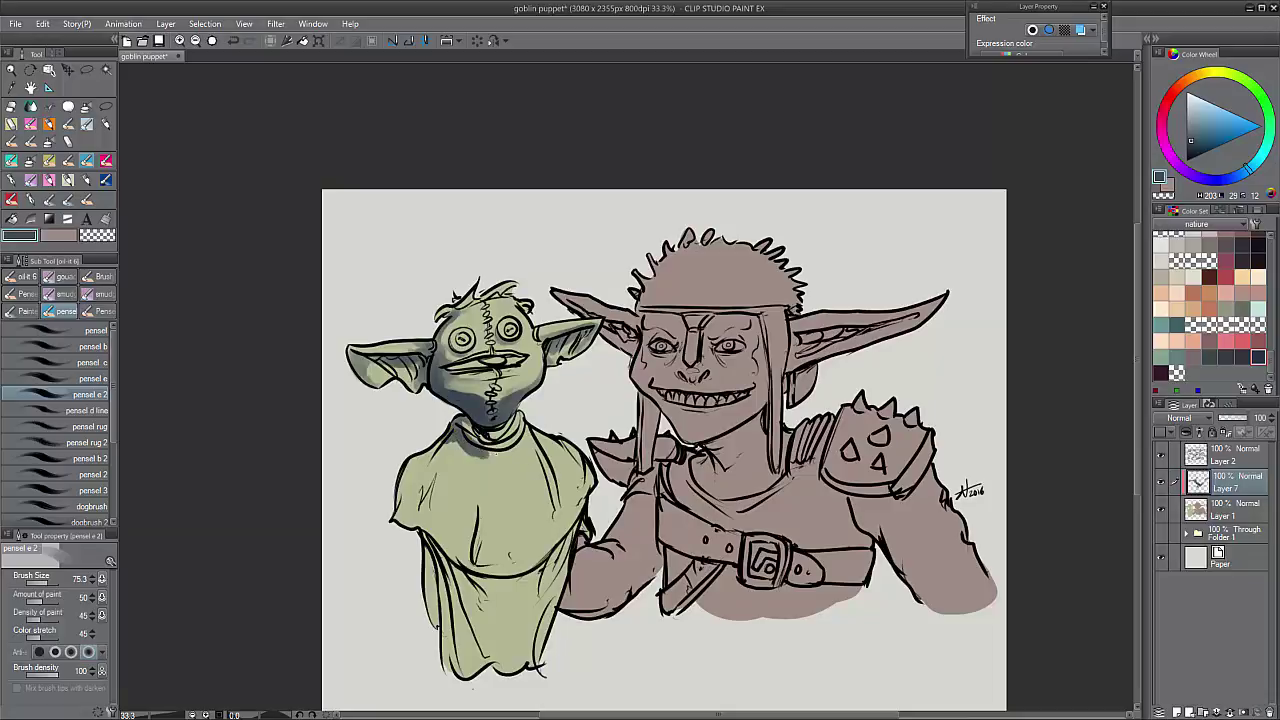
- Add a new layer directly below Layer 7 and glaze the puppet's face with olive green
click(1176, 711)
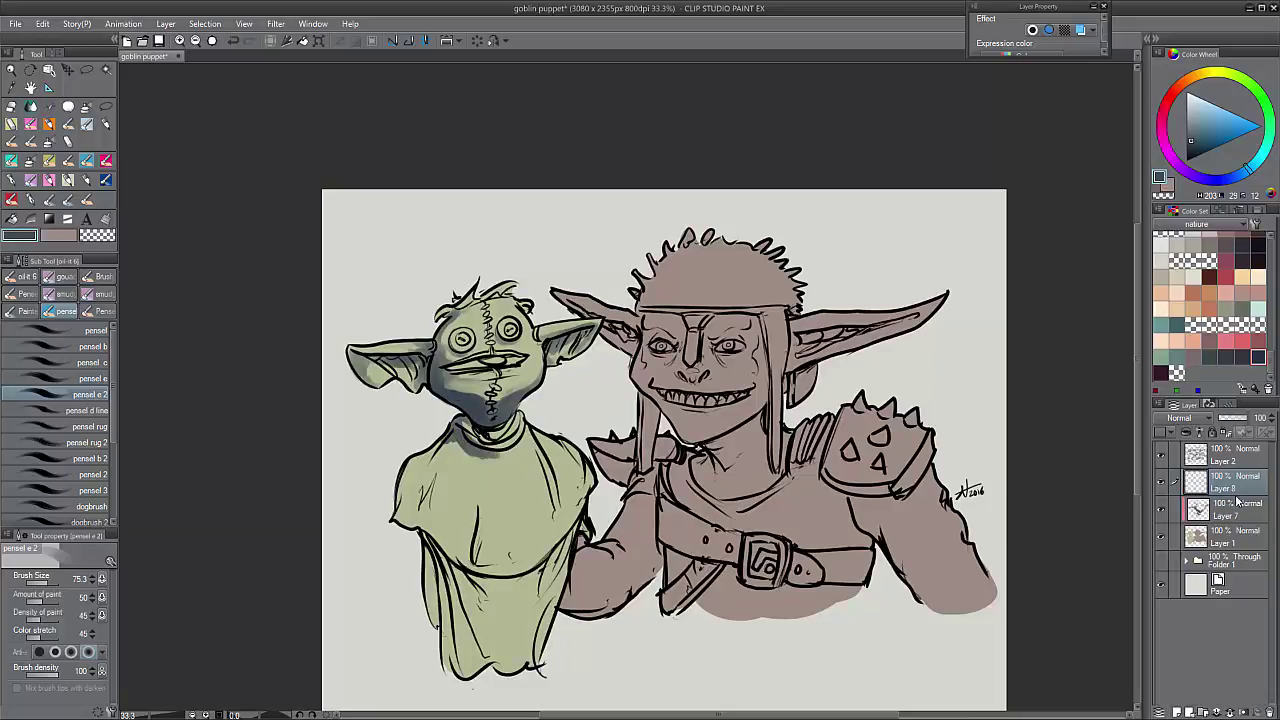
drag(1236, 484, 1238, 511)
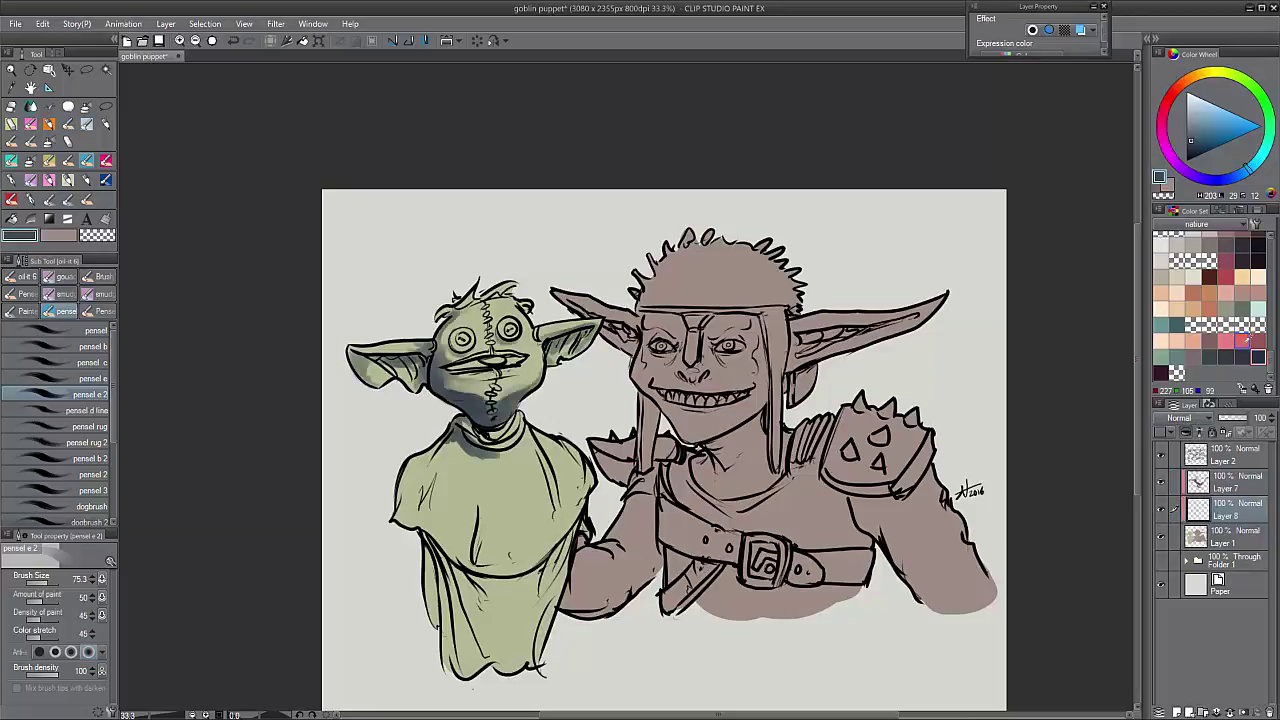
click(1181, 349)
click(1225, 307)
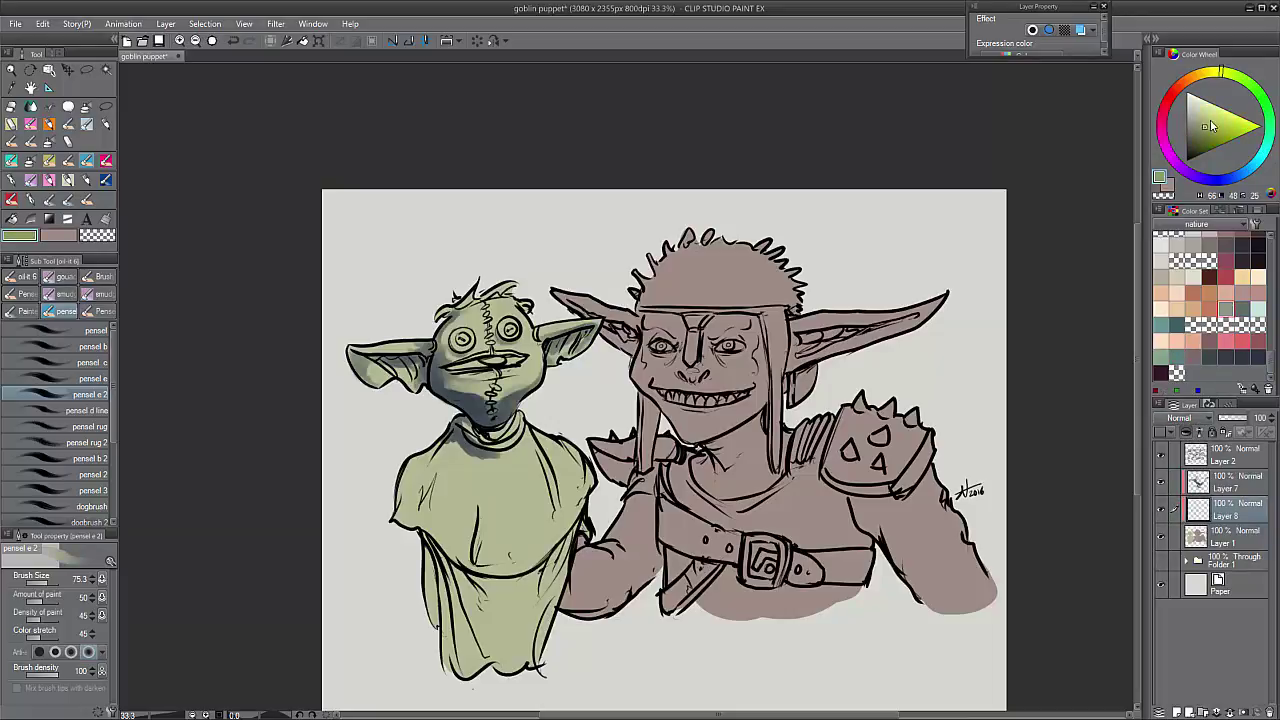
mouse_move(466, 384)
mouse_down()
mouse_move(540, 366)
mouse_move(490, 374)
mouse_move(520, 348)
mouse_move(514, 312)
mouse_move(484, 308)
mouse_up()
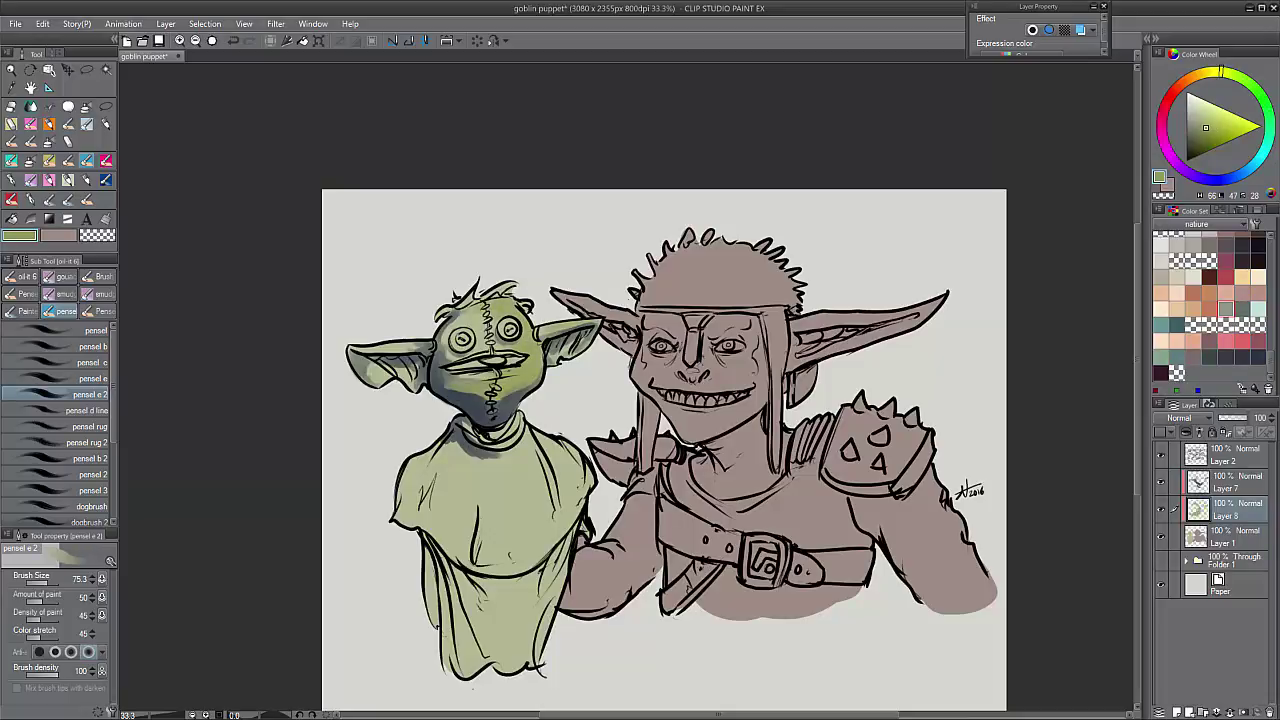
- Spread the olive green over the puppet's head and ears with a brush size of about 137
scroll(454, 324, down, 1)
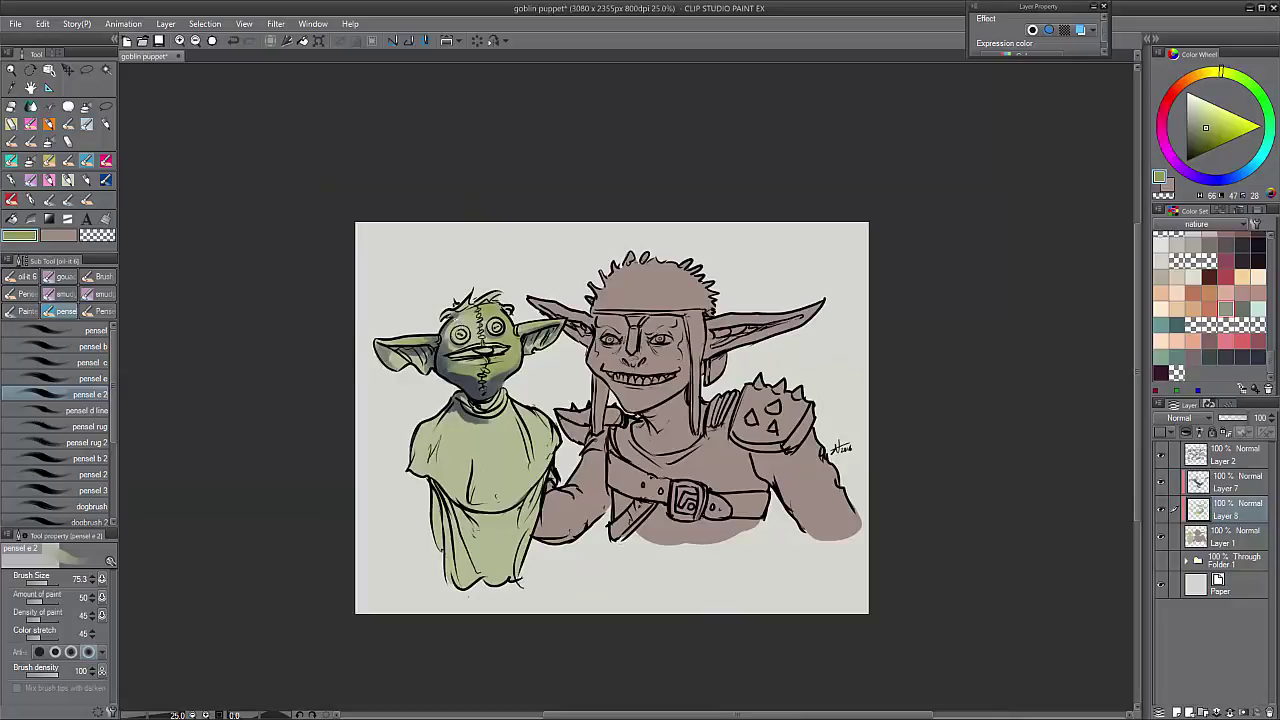
scroll(457, 320, up, 1)
drag(457, 320, 468, 310)
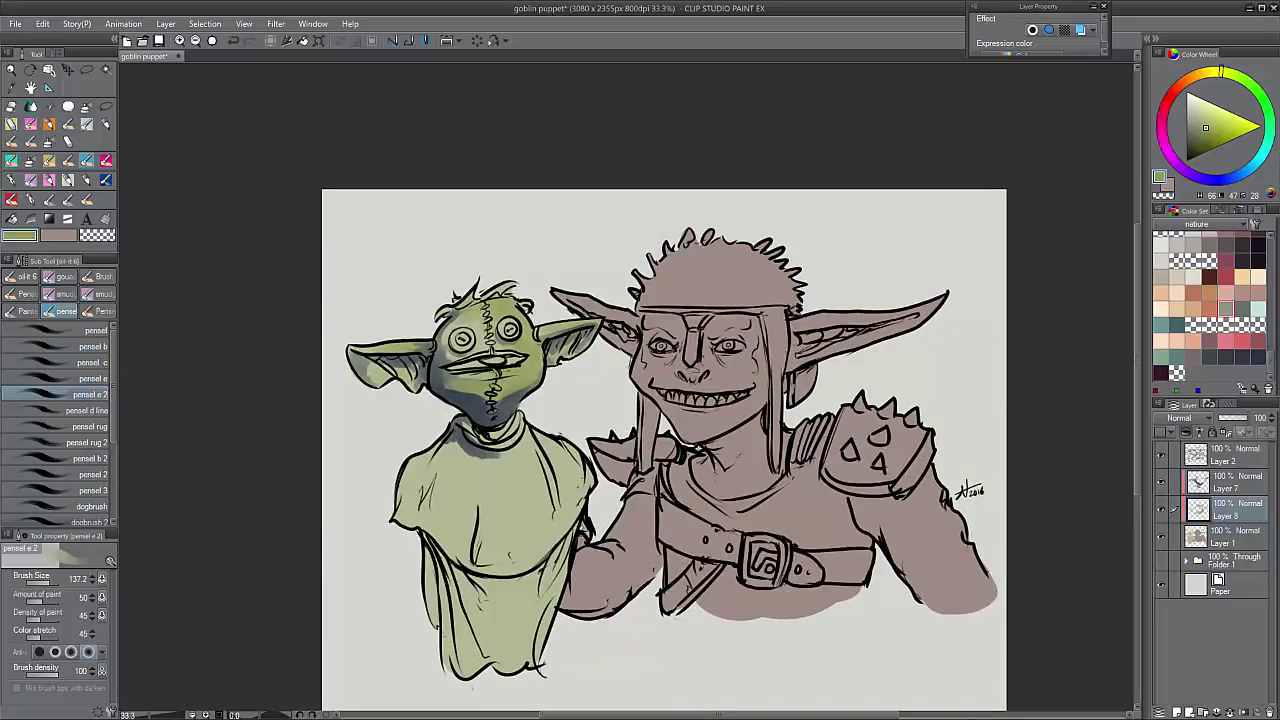
- Paint the puppet's lips pink and the tongue deep red on Layer 8
scroll(457, 320, down, 1)
scroll(457, 320, up, 2)
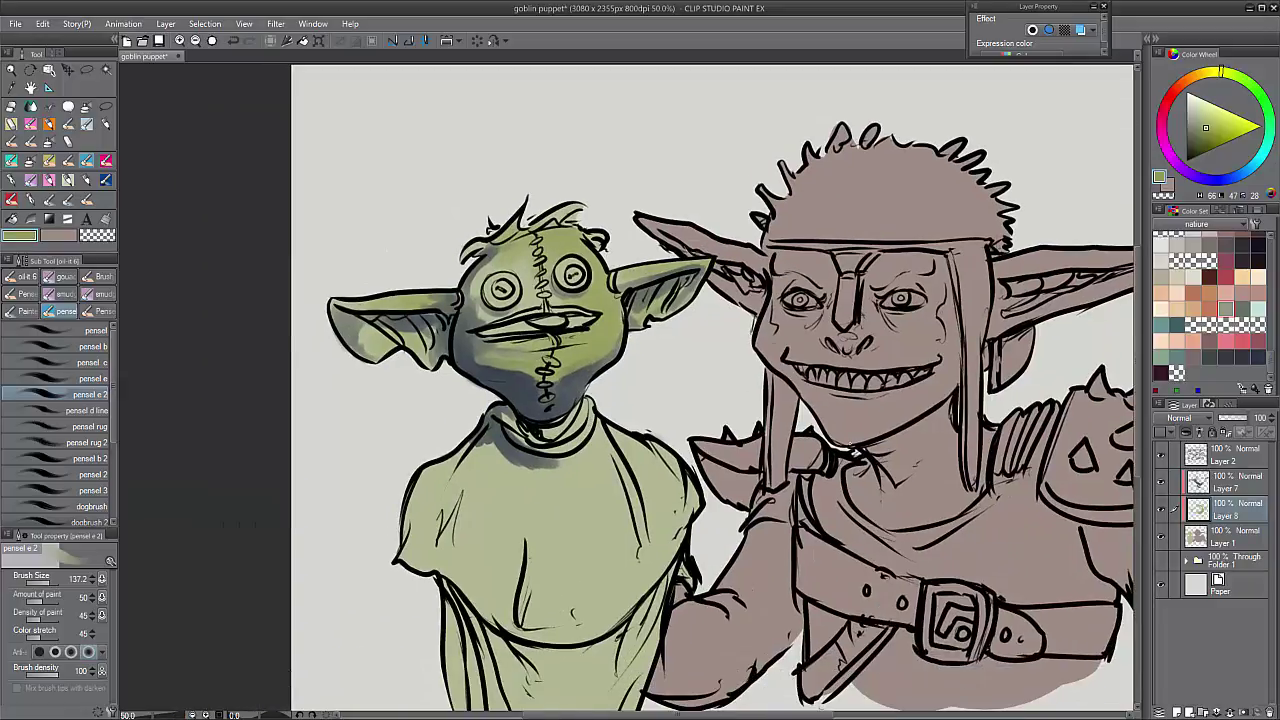
click(1241, 341)
mouse_move(500, 322)
mouse_down()
mouse_move(548, 318)
mouse_move(484, 326)
mouse_move(594, 318)
mouse_move(568, 318)
mouse_up()
click(1222, 143)
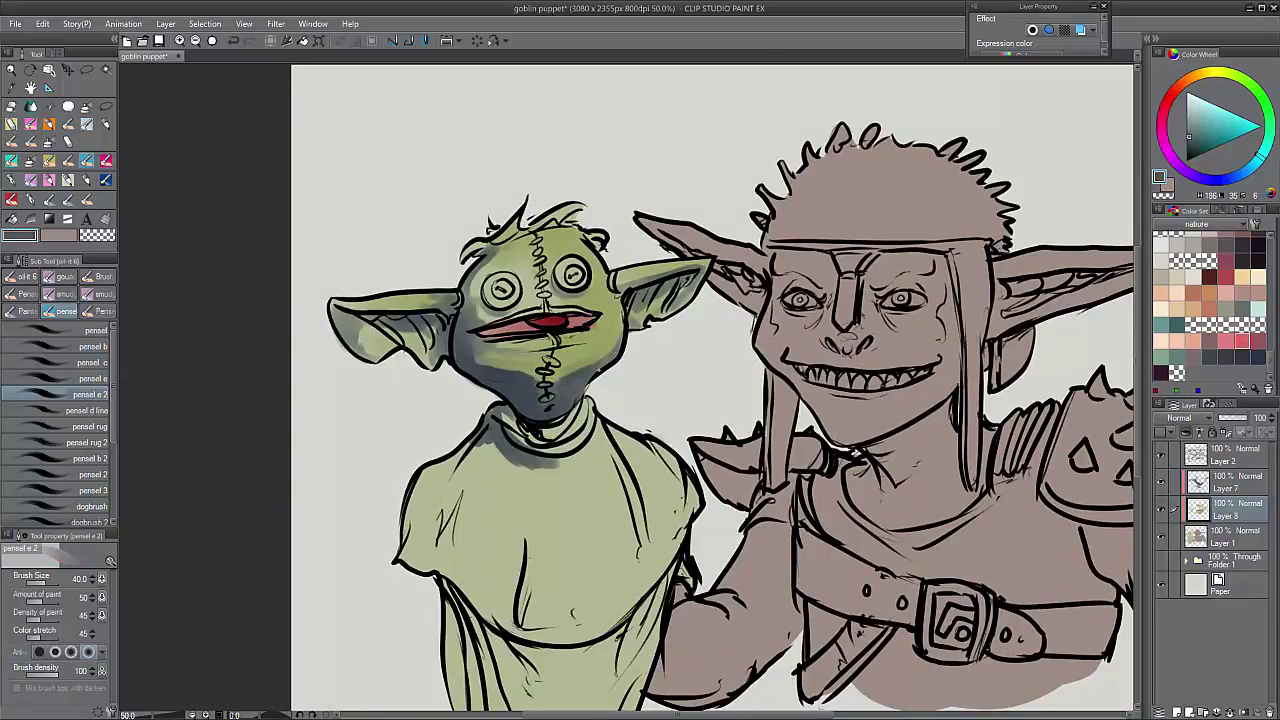
- Switch to Layer 7 and clean up the shadow along the puppet's jaw with transparent colour
alt+click(584, 386)
ctrl+shift+click(576, 376)
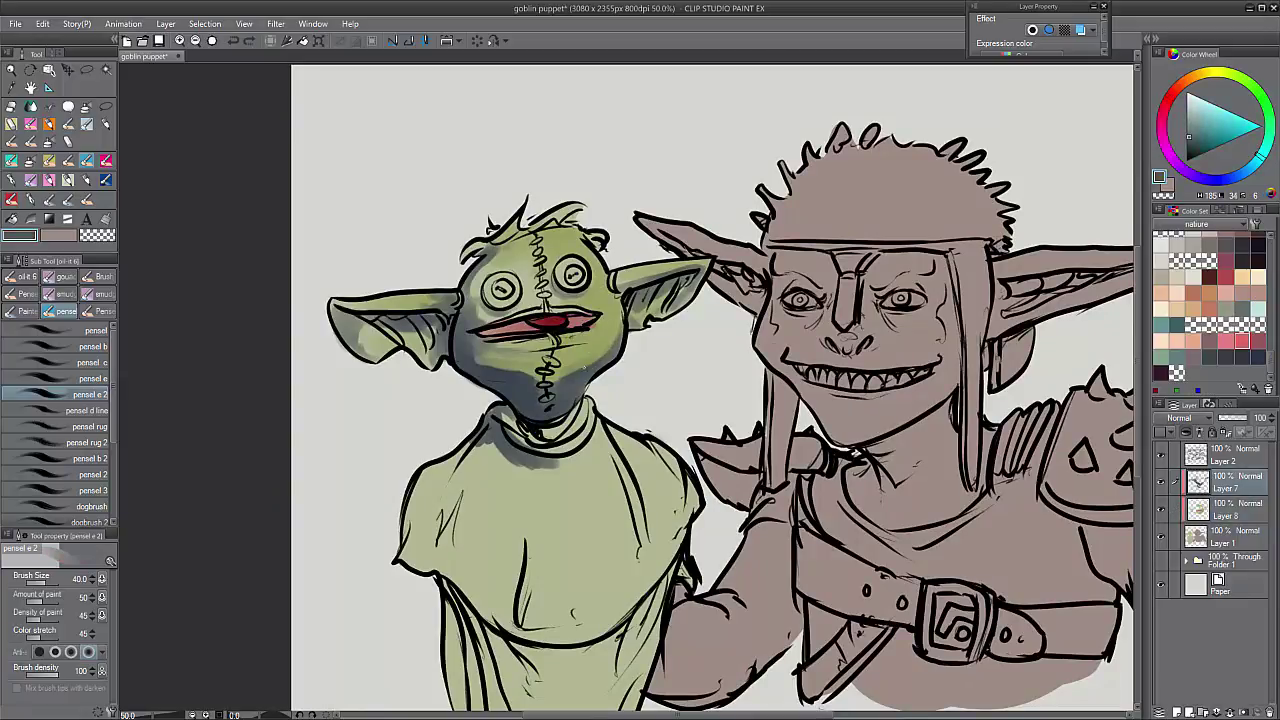
alt+click(540, 372)
scroll(566, 376, down, 5)
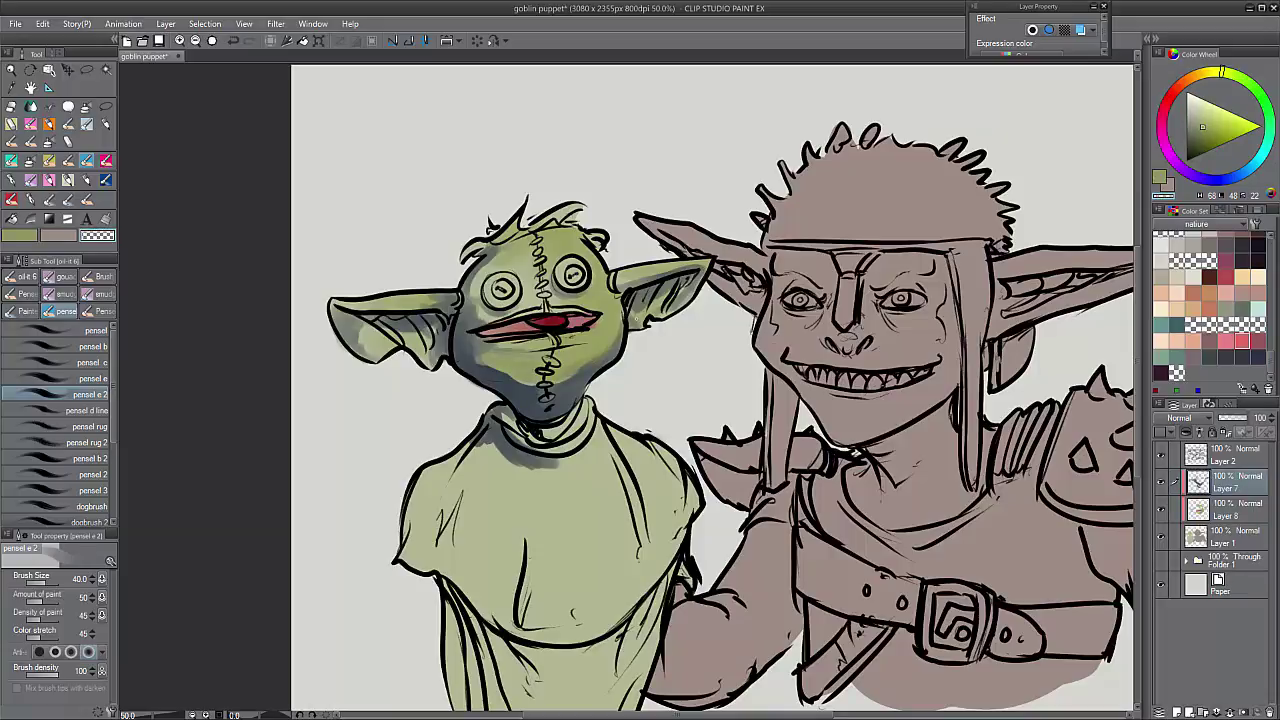
scroll(566, 376, up, 5)
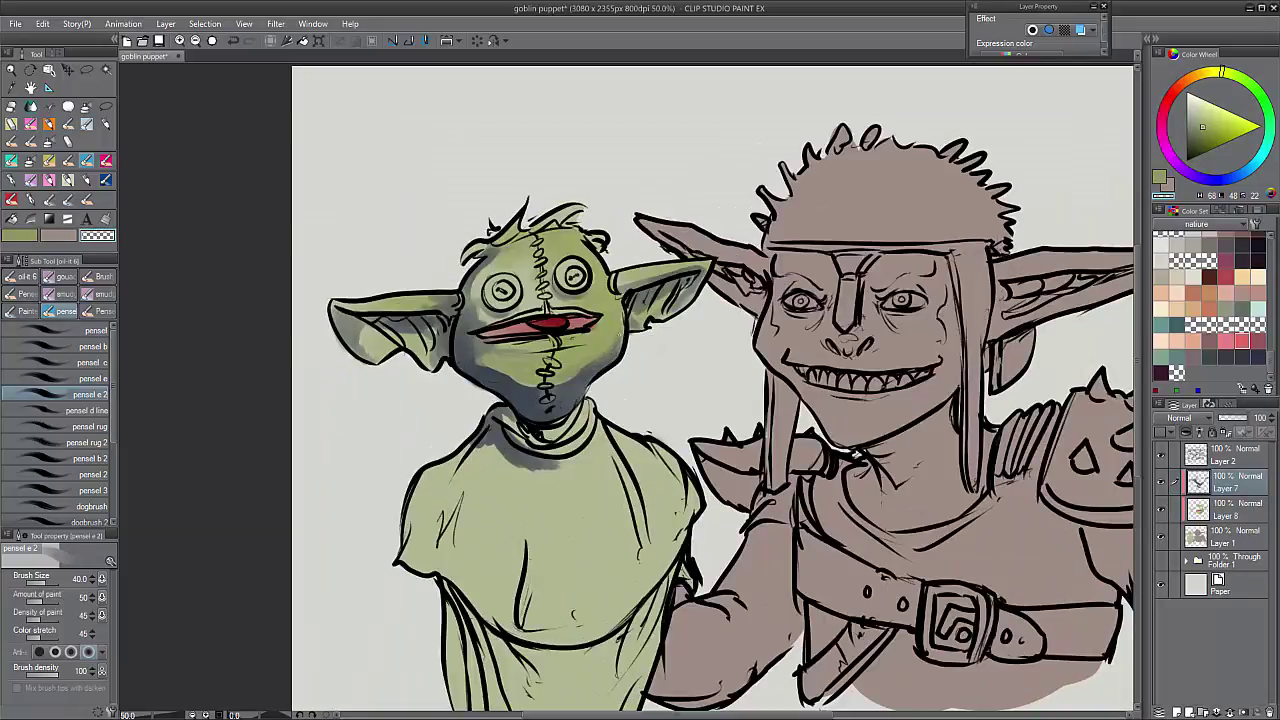
- Sample the face's green and brush it over the puppet's lower face on Layer 8 at size 163.8
alt+click(619, 332)
alt+click(600, 300)
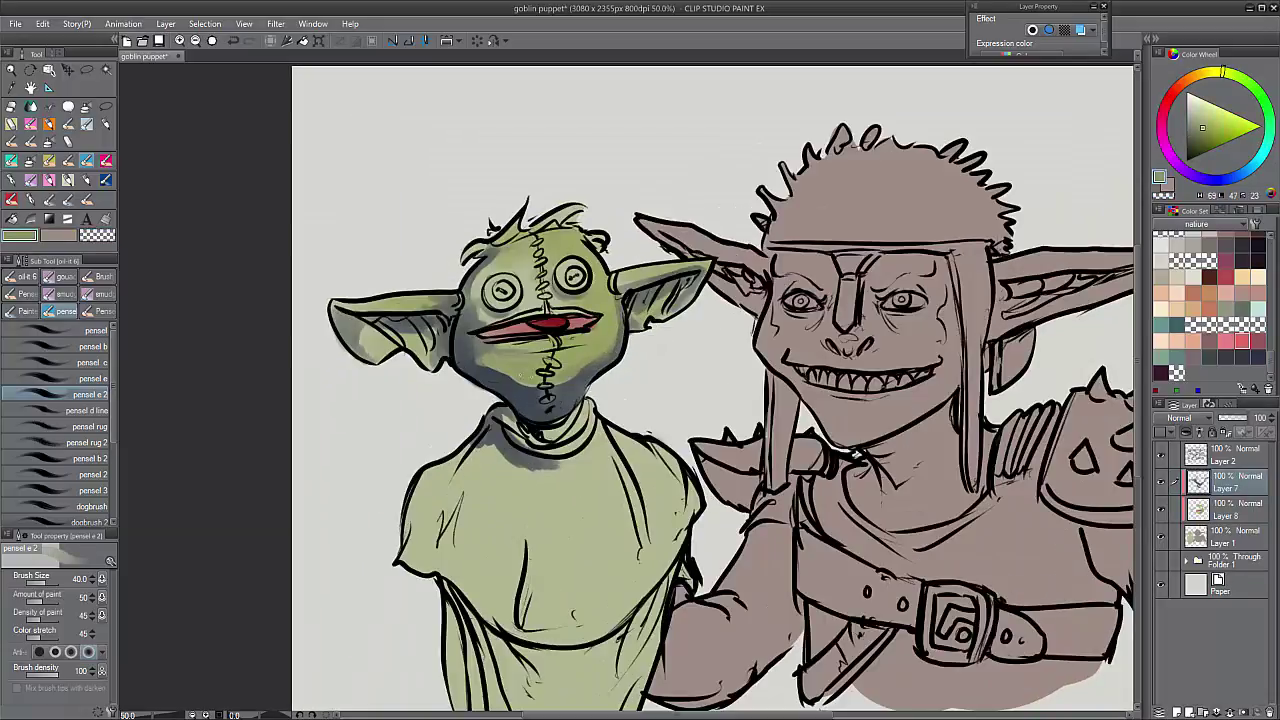
click(1230, 510)
drag(530, 370, 560, 380)
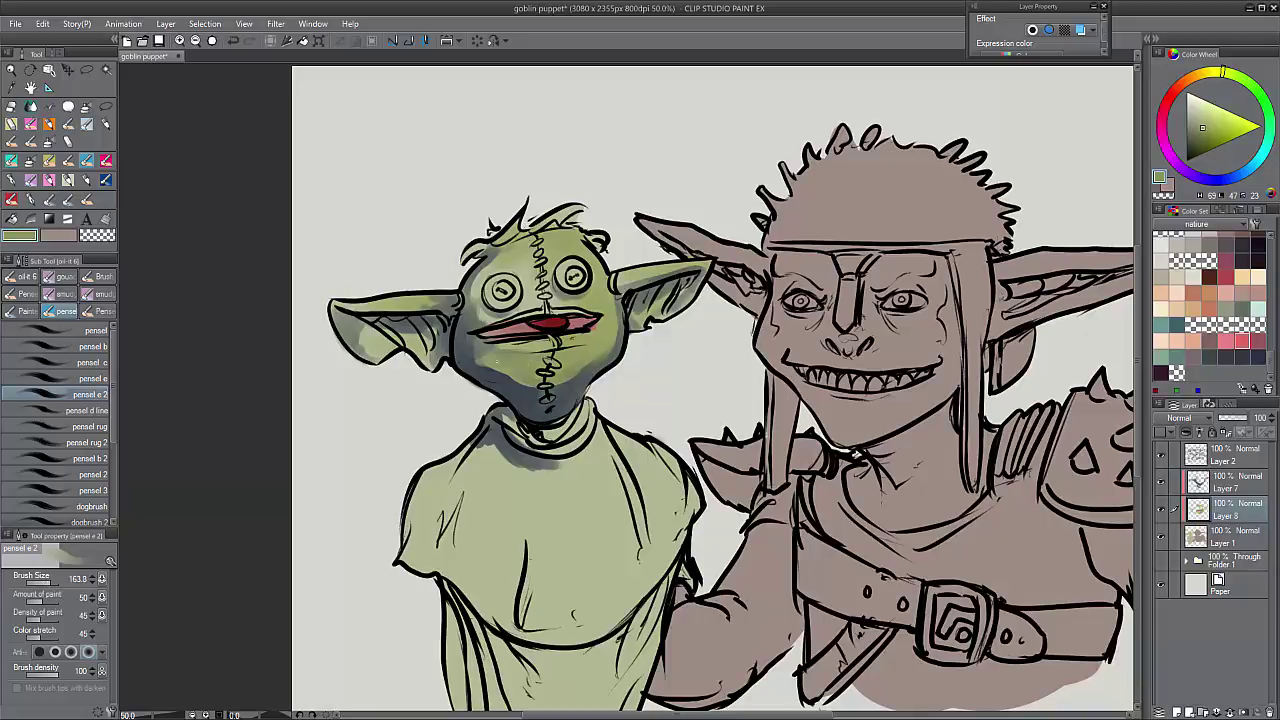
- Choose a reddish brown and paint the puppet's collar and upper chest on Layer 8
scroll(483, 293, down, 1)
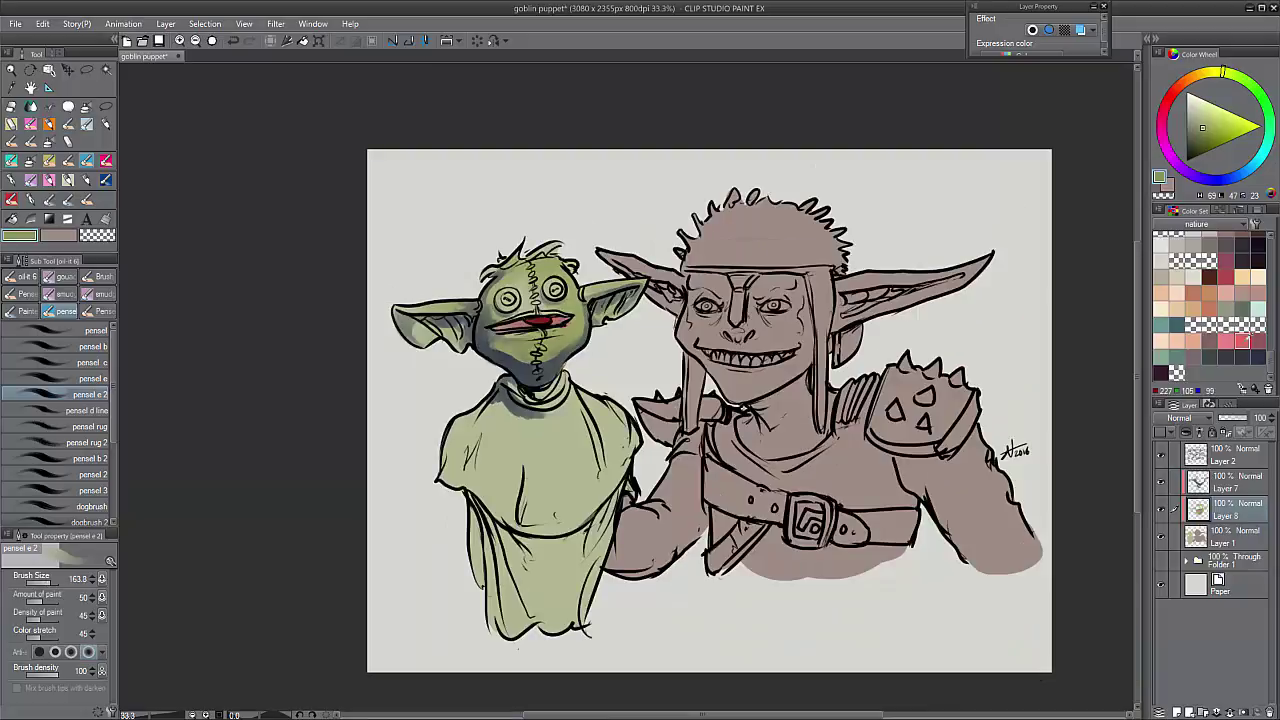
click(1250, 338)
click(1208, 276)
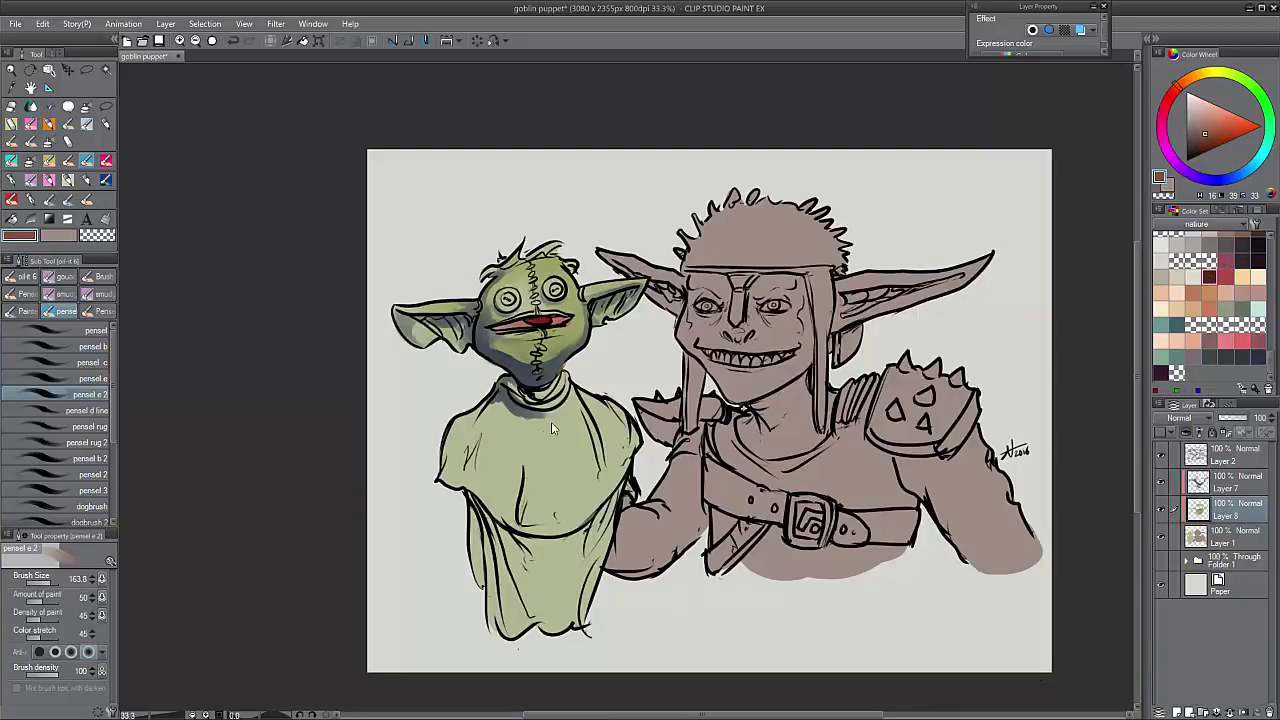
mouse_move(530, 400)
mouse_down()
mouse_move(560, 425)
mouse_move(562, 378)
mouse_move(512, 392)
mouse_move(488, 420)
mouse_move(540, 428)
mouse_up()
- Erase the blue-grey collar shadow from Layer 7 and fill the puppet's cape with reddish brown on Layer 8
click(1228, 481)
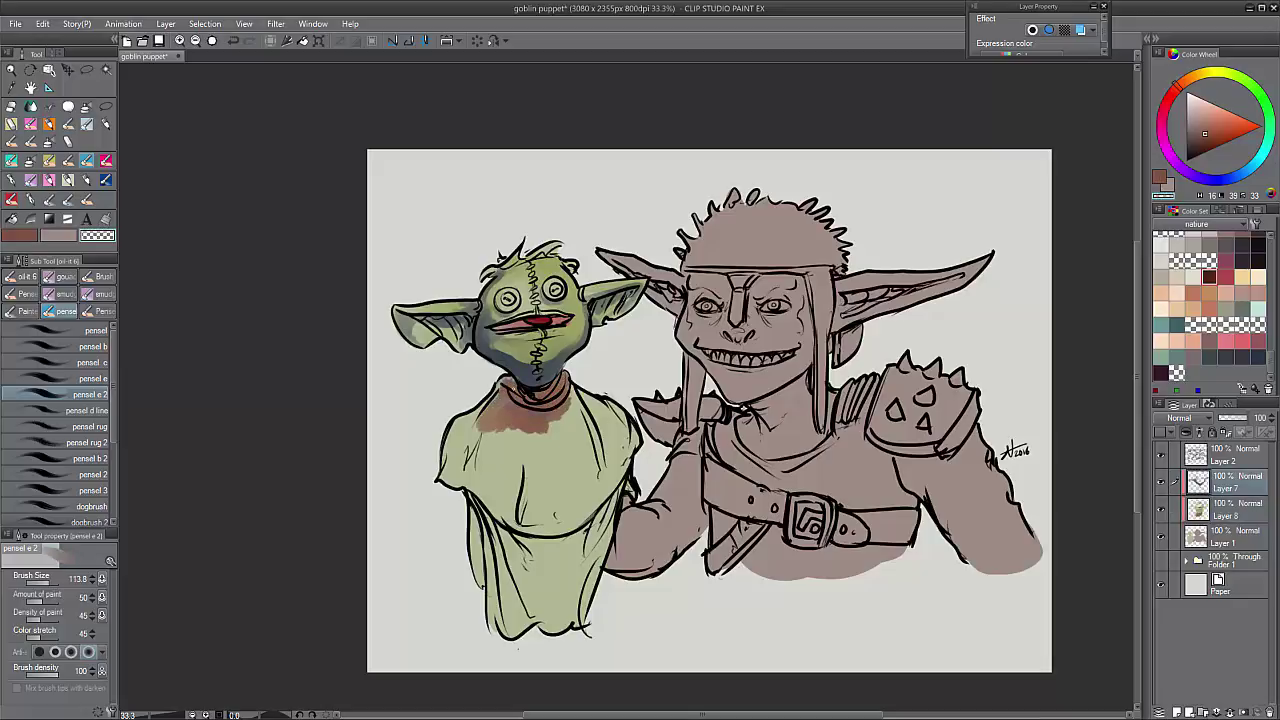
click(1232, 516)
mouse_move(505, 380)
mouse_down()
mouse_move(450, 448)
mouse_move(505, 400)
mouse_move(570, 440)
mouse_move(595, 395)
mouse_move(632, 440)
mouse_move(605, 450)
mouse_move(625, 490)
mouse_move(600, 512)
mouse_move(577, 483)
mouse_move(535, 495)
mouse_move(452, 476)
mouse_up()
key(])
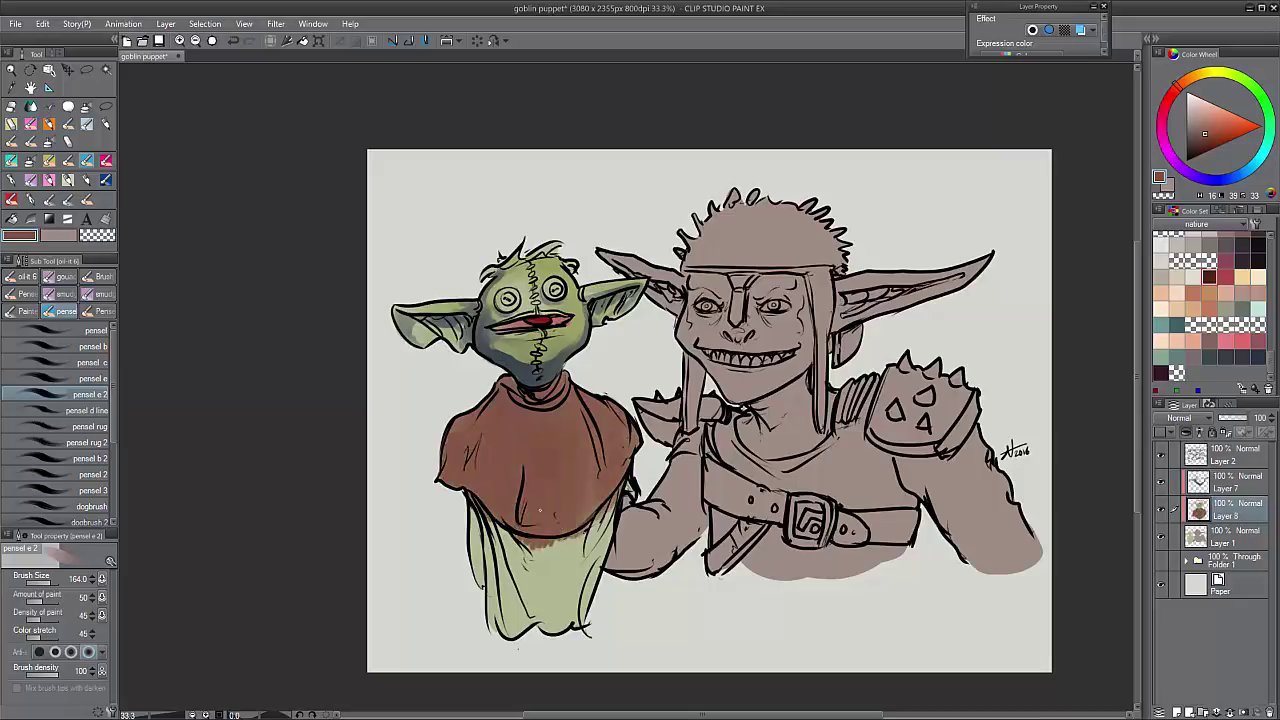
- Fill the lower robe beneath the puppet's cape with the same reddish brown
mouse_move(476, 552)
mouse_down()
mouse_move(518, 568)
mouse_move(605, 548)
mouse_move(630, 482)
mouse_up()
mouse_move(600, 540)
mouse_down()
mouse_move(572, 600)
mouse_move(492, 612)
mouse_up()
drag(522, 566, 494, 566)
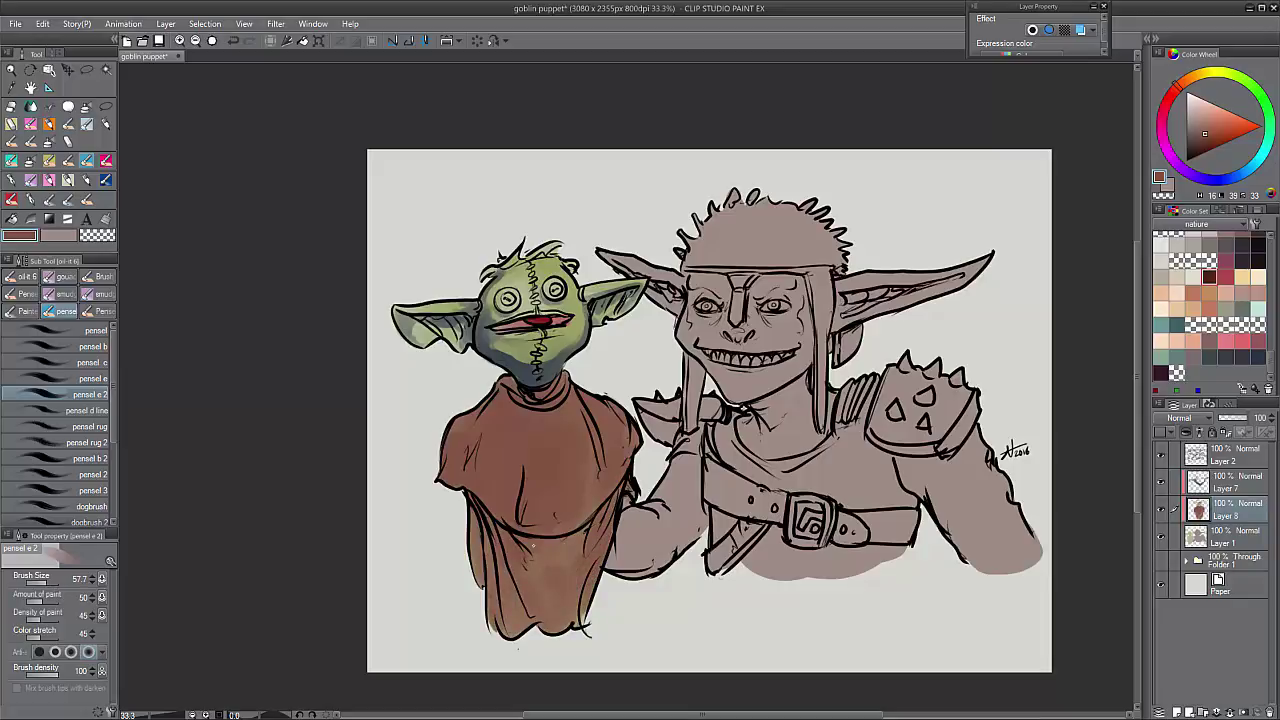
- Pick a lighter pinkish brown and brush soft highlights down the front of the cape on Layer 7
click(1203, 118)
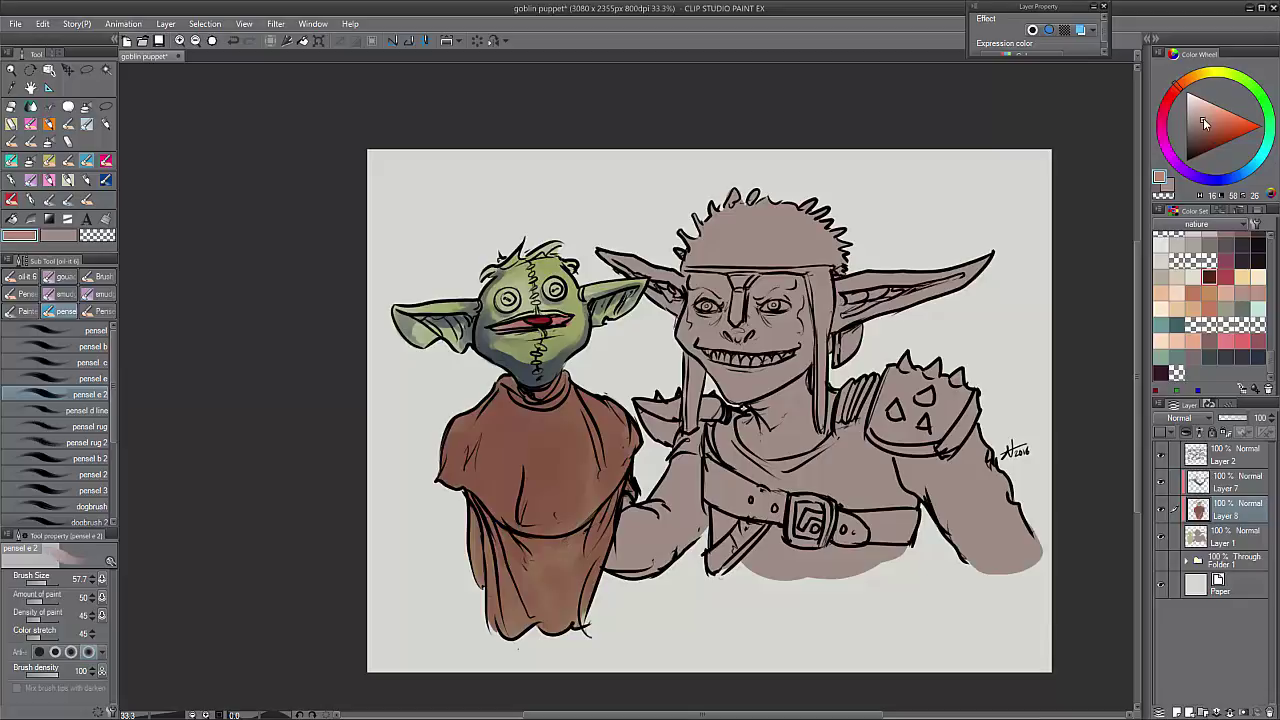
drag(690, 525, 698, 525)
click(1232, 480)
drag(585, 425, 590, 505)
drag(575, 462, 566, 520)
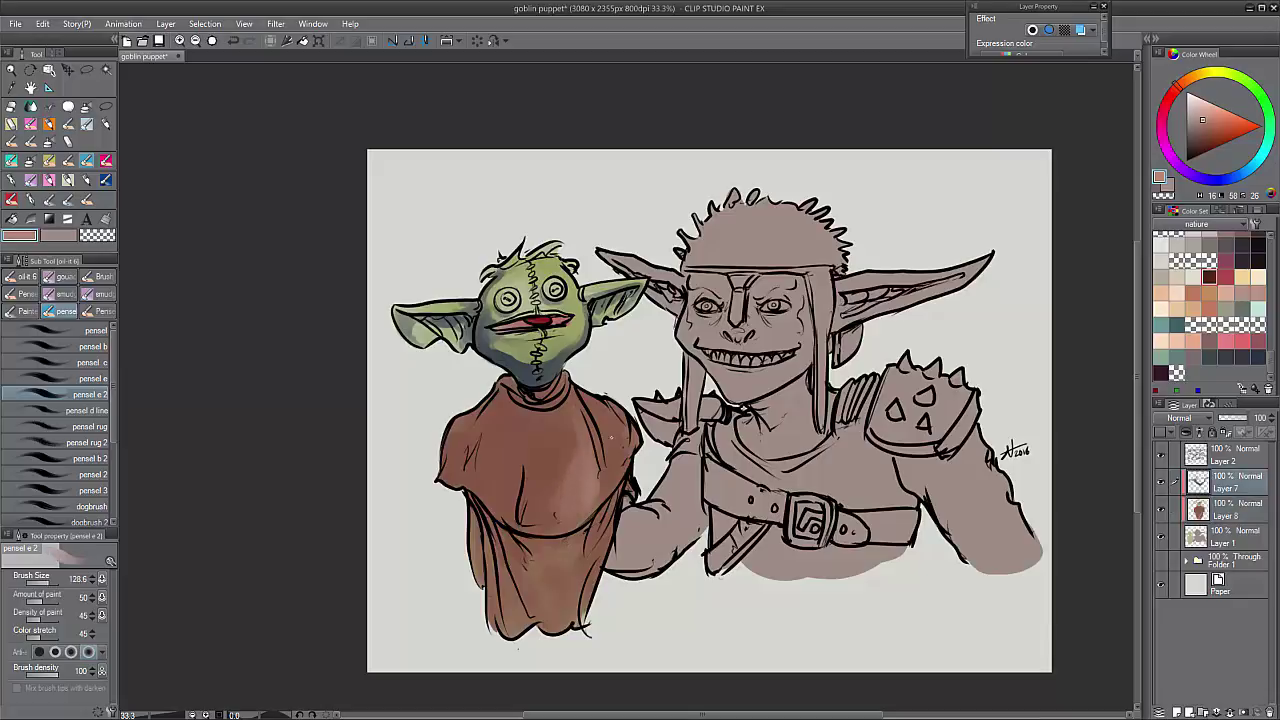
- Choose a light orange-brown and paint warmer highlights on the cape's shoulder and chest folds
click(1202, 124)
mouse_move(575, 392)
mouse_down()
mouse_move(565, 500)
mouse_move(548, 410)
mouse_move(580, 405)
mouse_move(605, 420)
mouse_up()
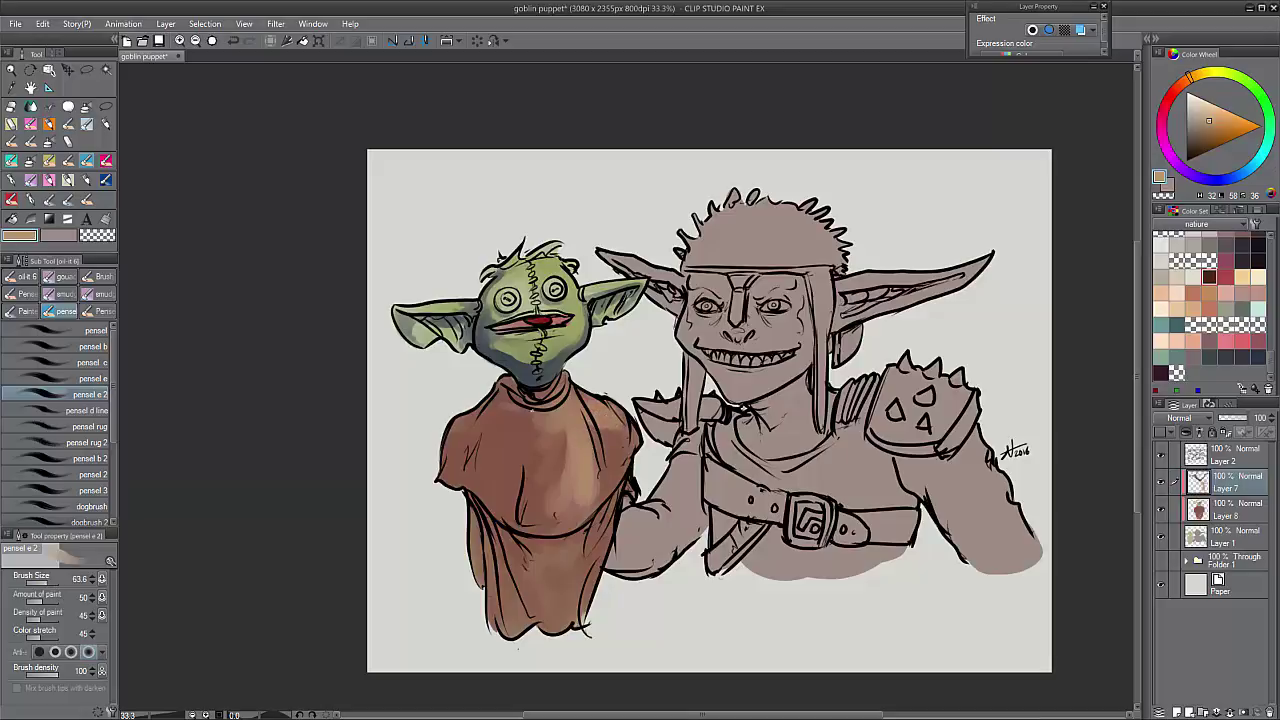
mouse_move(598, 500)
mouse_down()
mouse_move(600, 428)
mouse_move(616, 440)
mouse_move(552, 456)
mouse_move(505, 425)
mouse_move(520, 460)
mouse_up()
- Blend the cape's highlights into its base colour using browns sampled from the cloth
alt+click(520, 460)
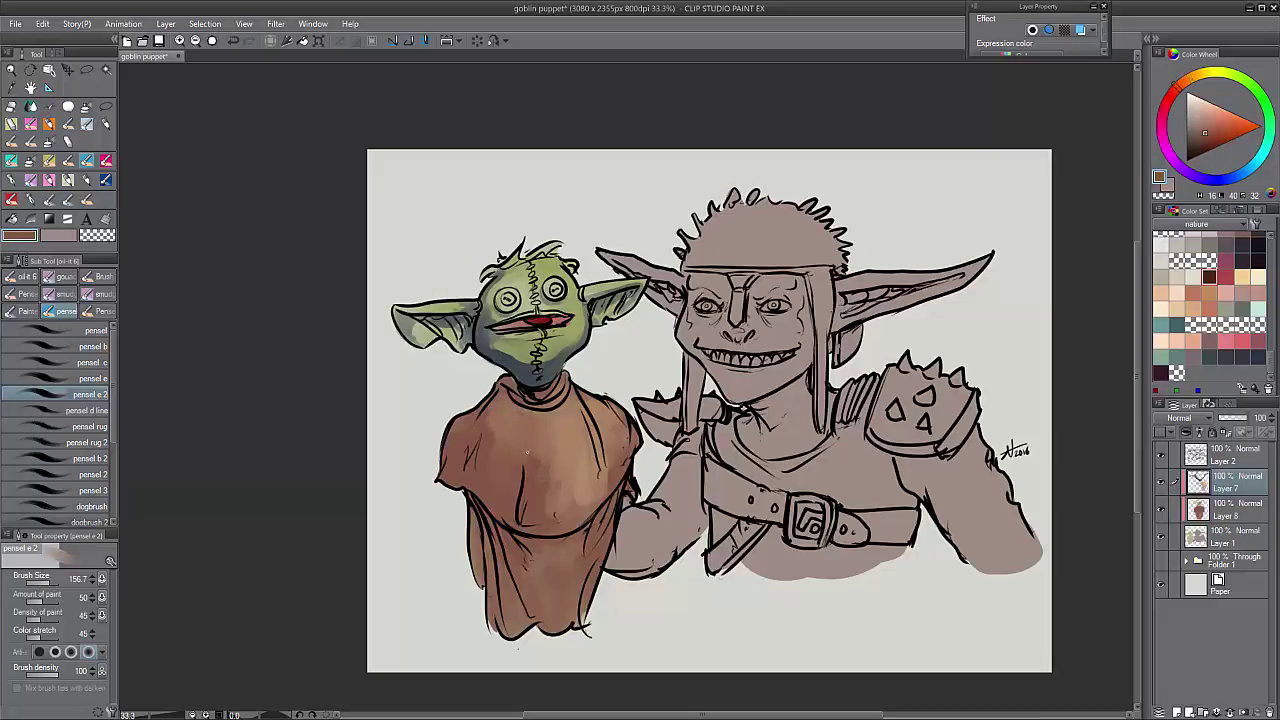
alt+click(575, 512)
drag(575, 512, 562, 514)
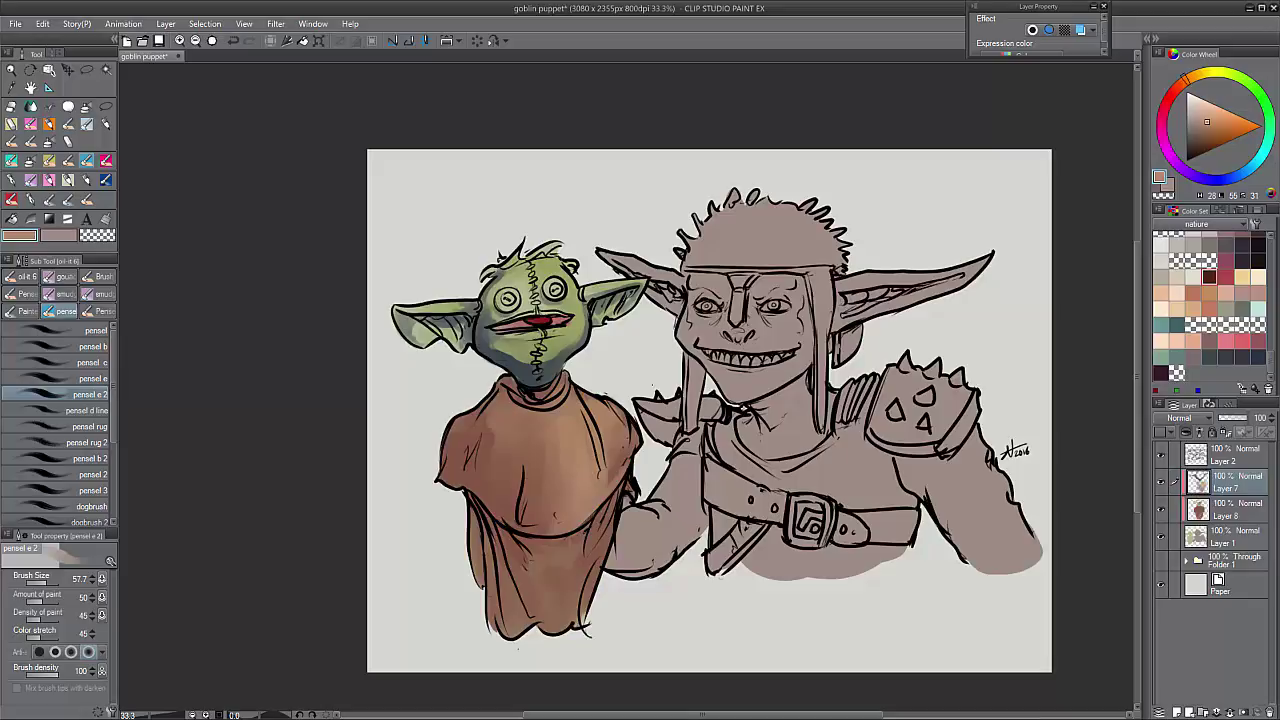
- Add pale orange accents along the cape's hem and shoulder, blending them with sampled cloth colours
alt+click(565, 522)
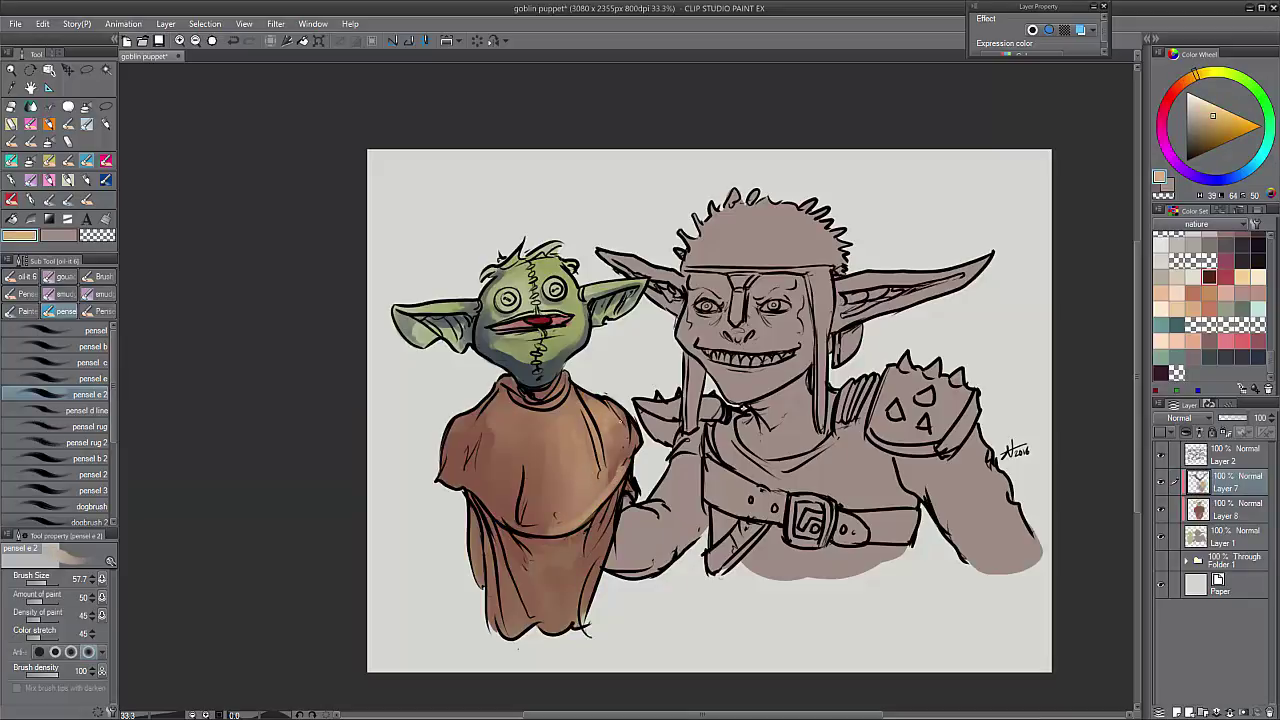
alt+click(590, 403)
alt+click(598, 410)
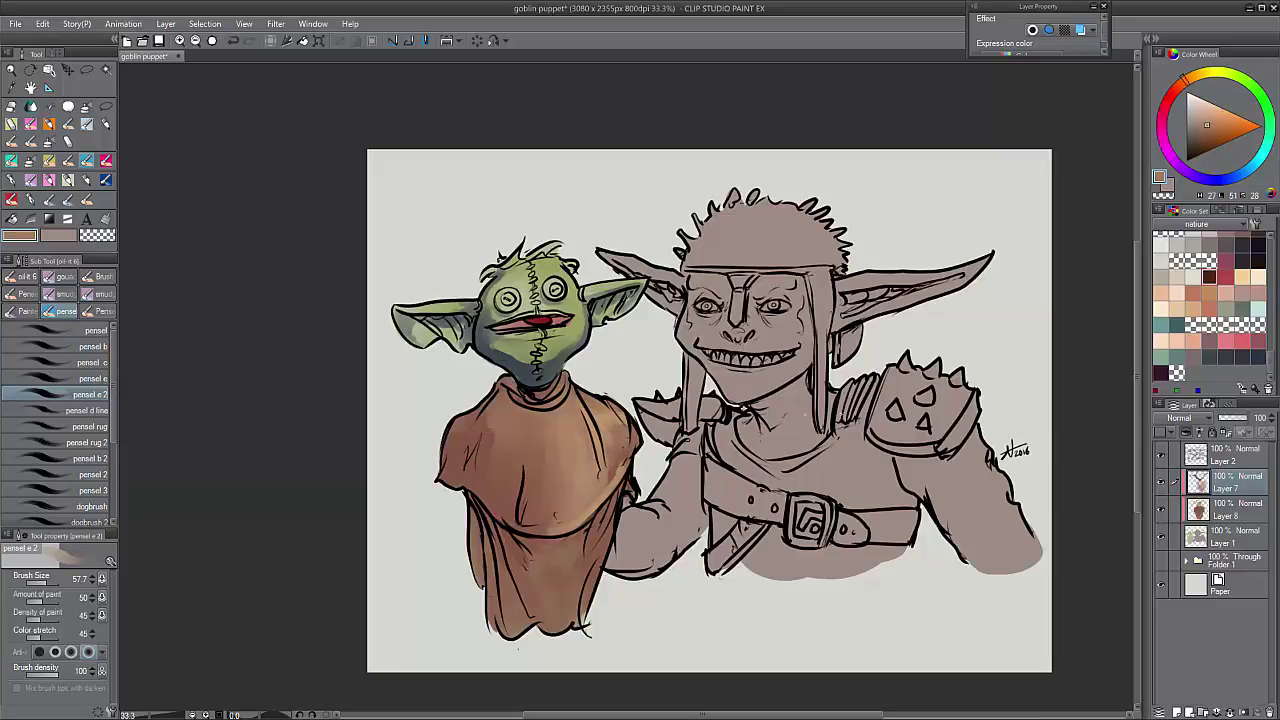
- Blend the front of the cape using browns and dark tones sampled from the puppet's neck and cloth
alt+click(518, 376)
alt+click(521, 377)
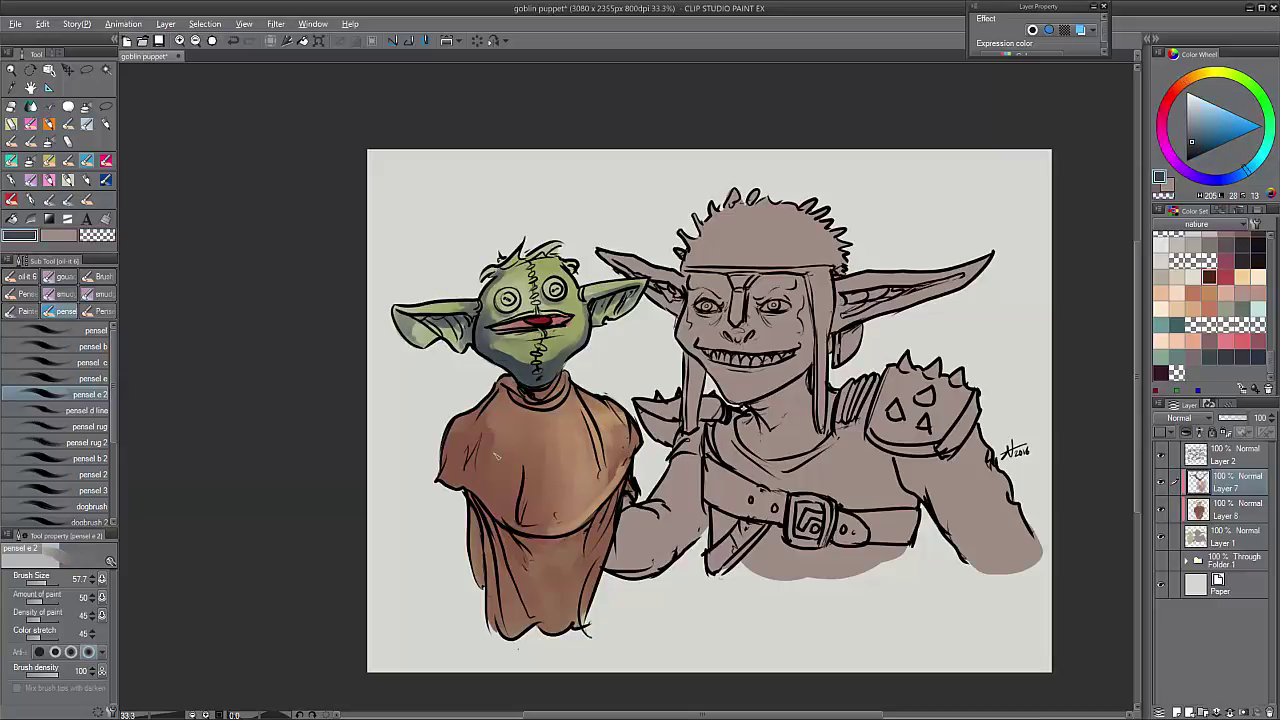
alt+click(500, 470)
alt+click(545, 515)
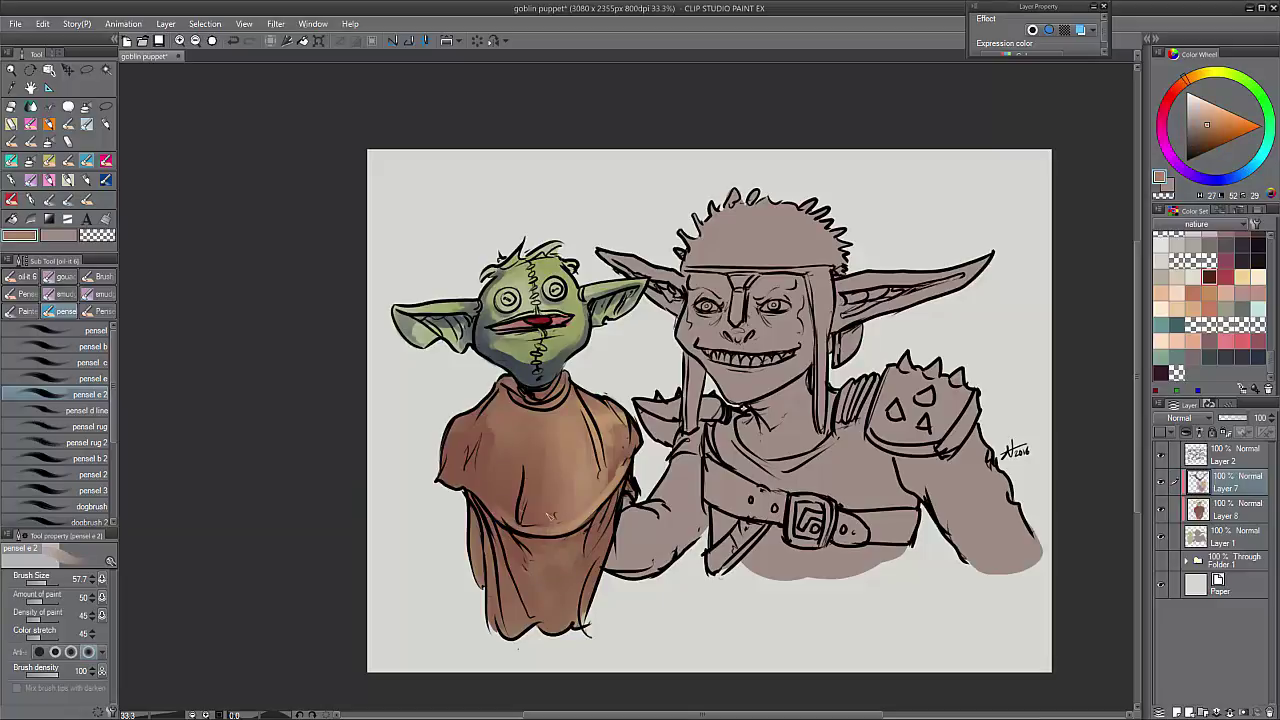
alt+click(509, 505)
alt+click(548, 456)
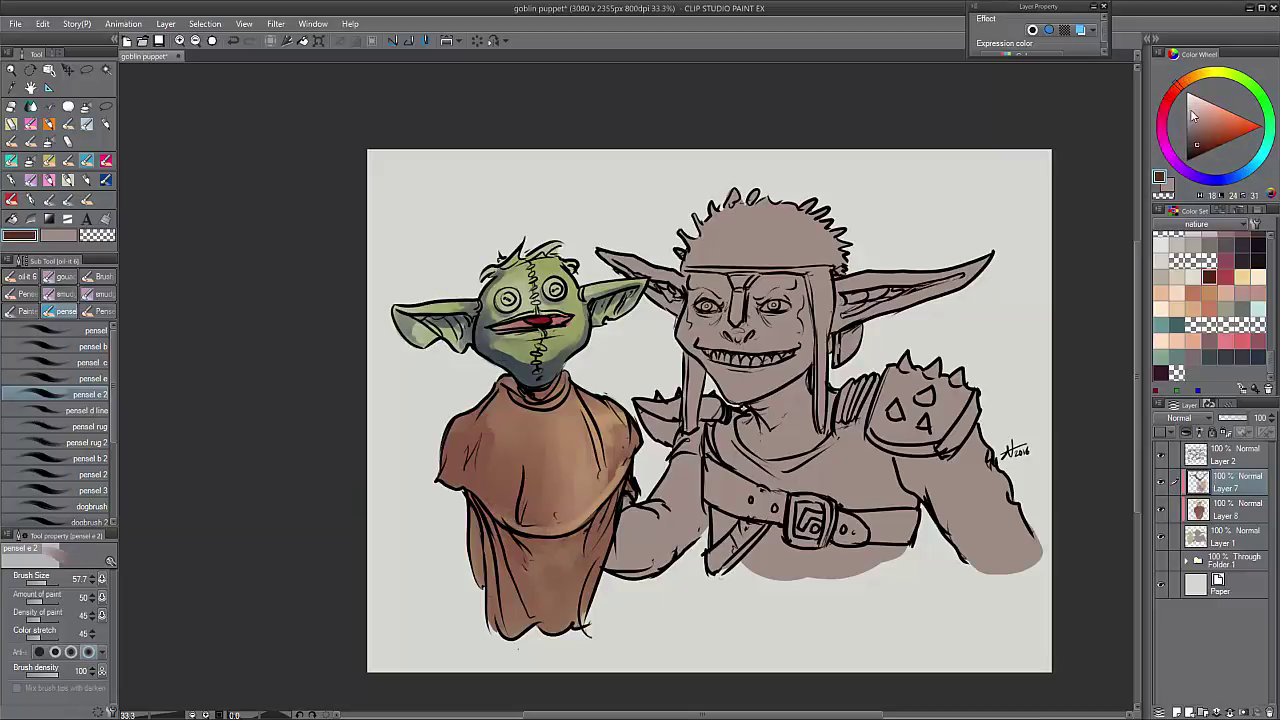
- Deepen the shadows on the cape's left shoulder and beside the collar with a dark reddish brown
mouse_move(560, 510)
mouse_down()
mouse_move(452, 482)
mouse_move(446, 452)
mouse_move(456, 486)
mouse_up()
alt+click(444, 478)
drag(460, 435, 458, 470)
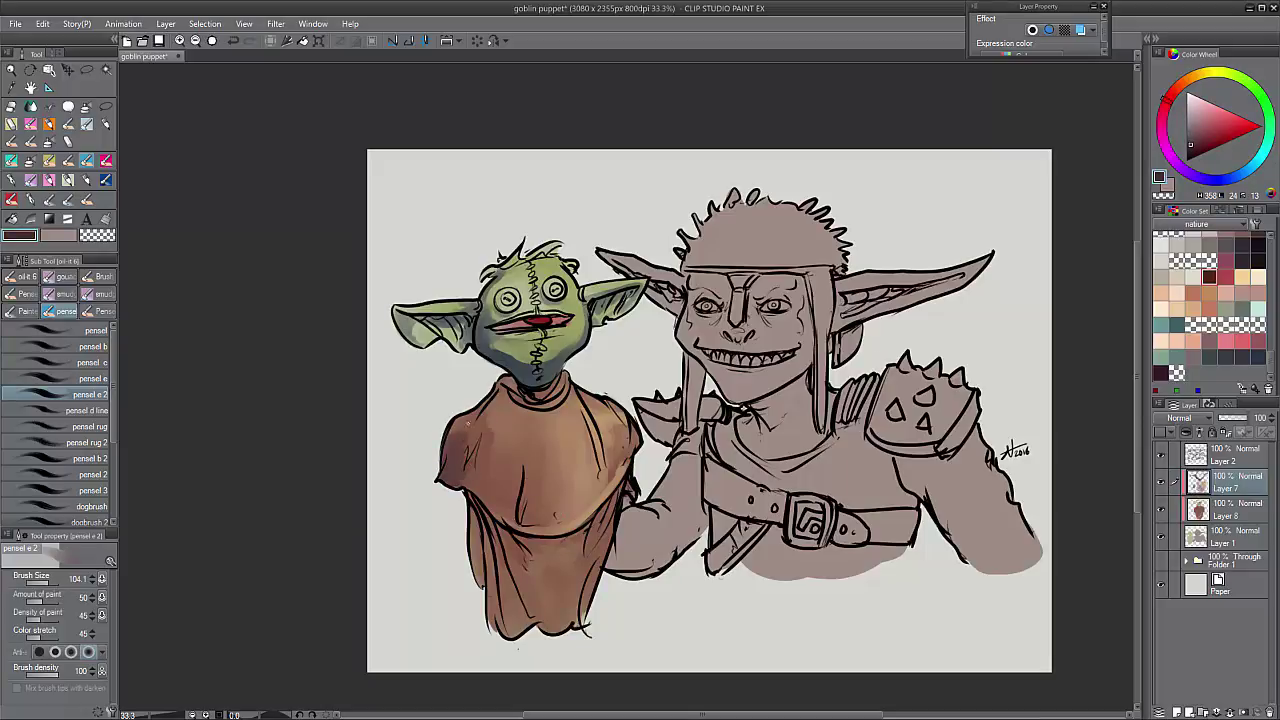
mouse_move(467, 424)
mouse_down()
mouse_move(449, 437)
mouse_move(468, 464)
mouse_up()
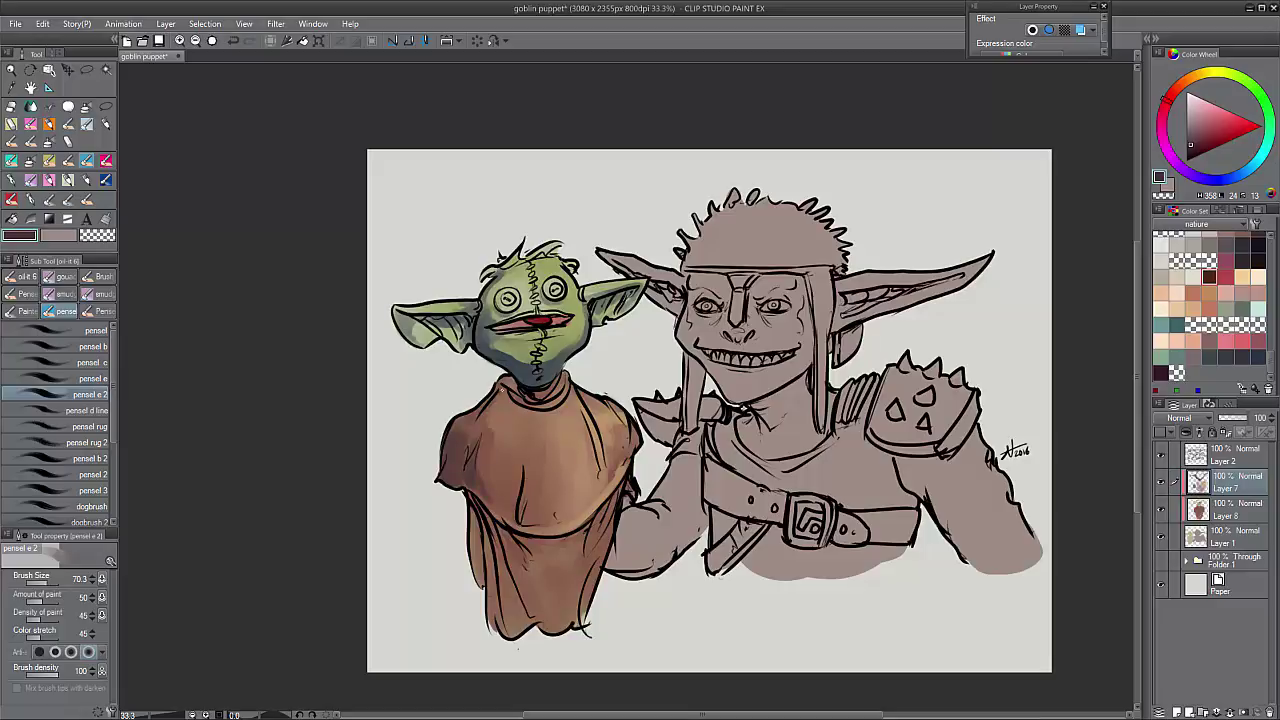
drag(490, 410, 516, 378)
- Brush broad dark shadows into the folds of the lower robe beneath the cape
mouse_move(476, 498)
mouse_down()
mouse_move(530, 566)
mouse_move(480, 586)
mouse_move(498, 545)
mouse_move(536, 624)
mouse_up()
mouse_move(520, 540)
mouse_down()
mouse_move(560, 559)
mouse_move(561, 584)
mouse_move(547, 570)
mouse_move(555, 608)
mouse_up()
alt+click(570, 601)
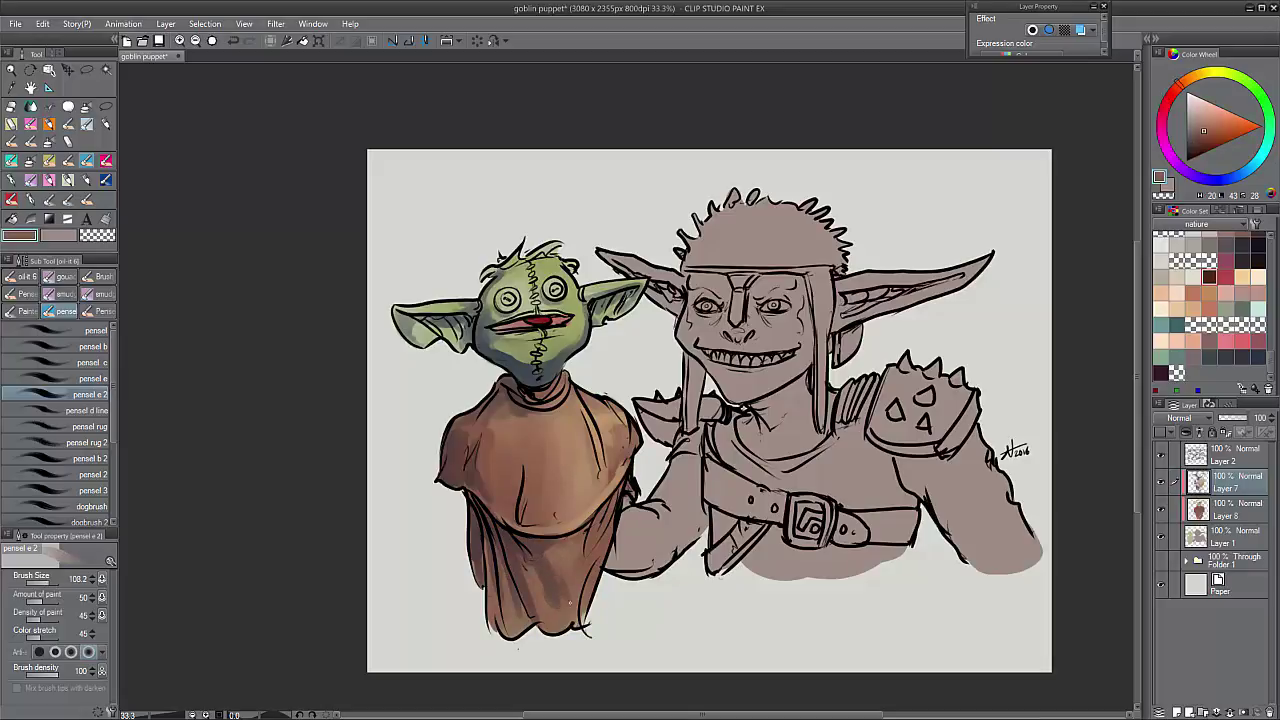
scroll(624, 521, down, 1)
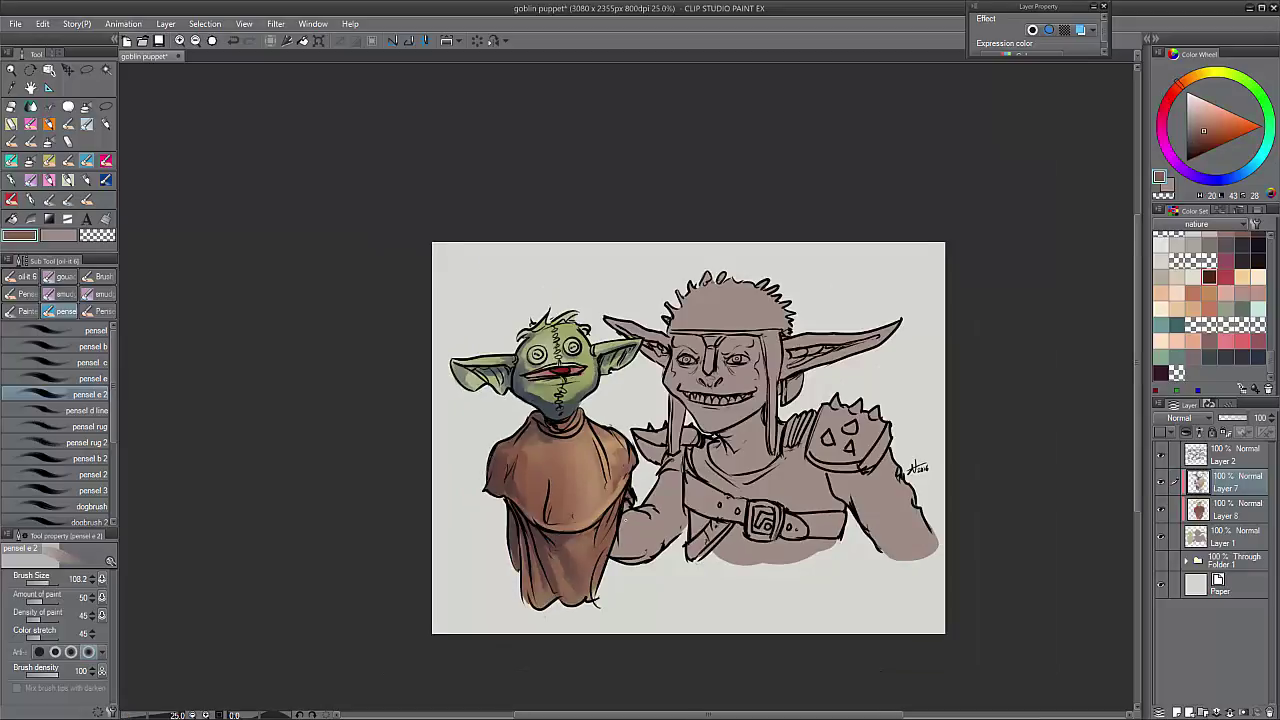
scroll(595, 583, up, 3)
- Sample cloth browns and shade the lower robe under the cape's hem and along its left edge with a smaller brush
alt+click(490, 490)
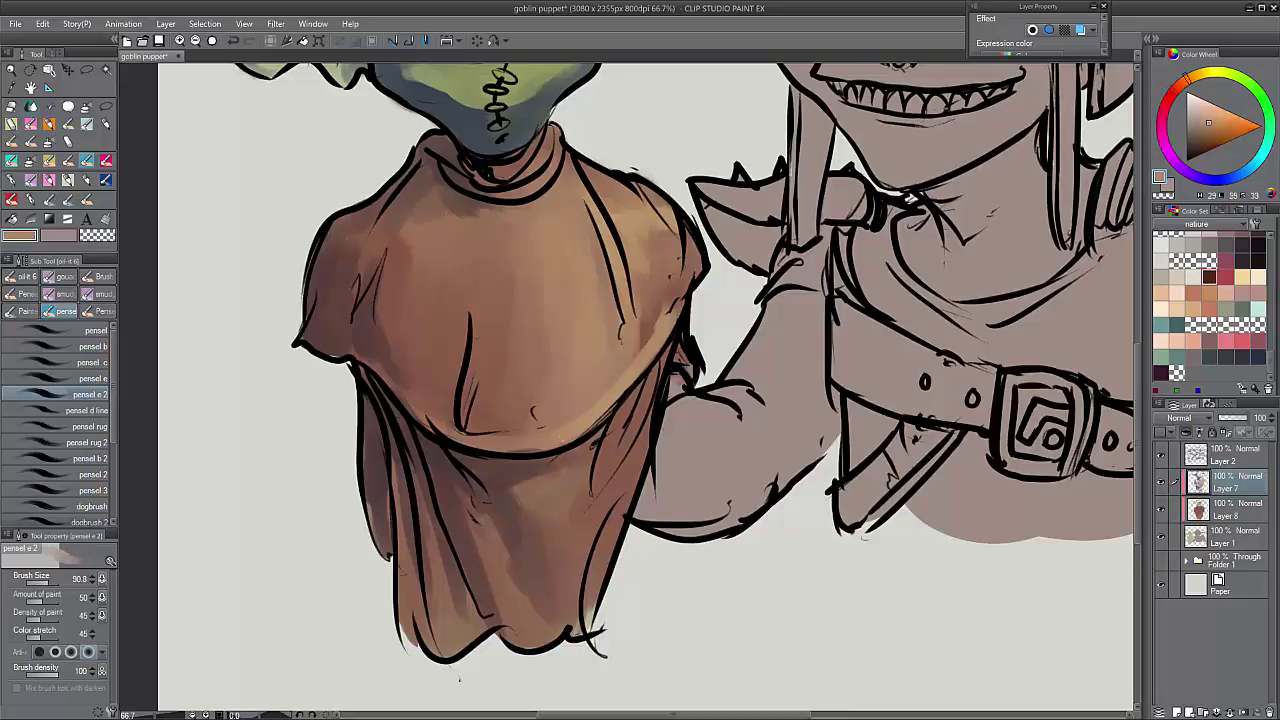
alt+click(545, 445)
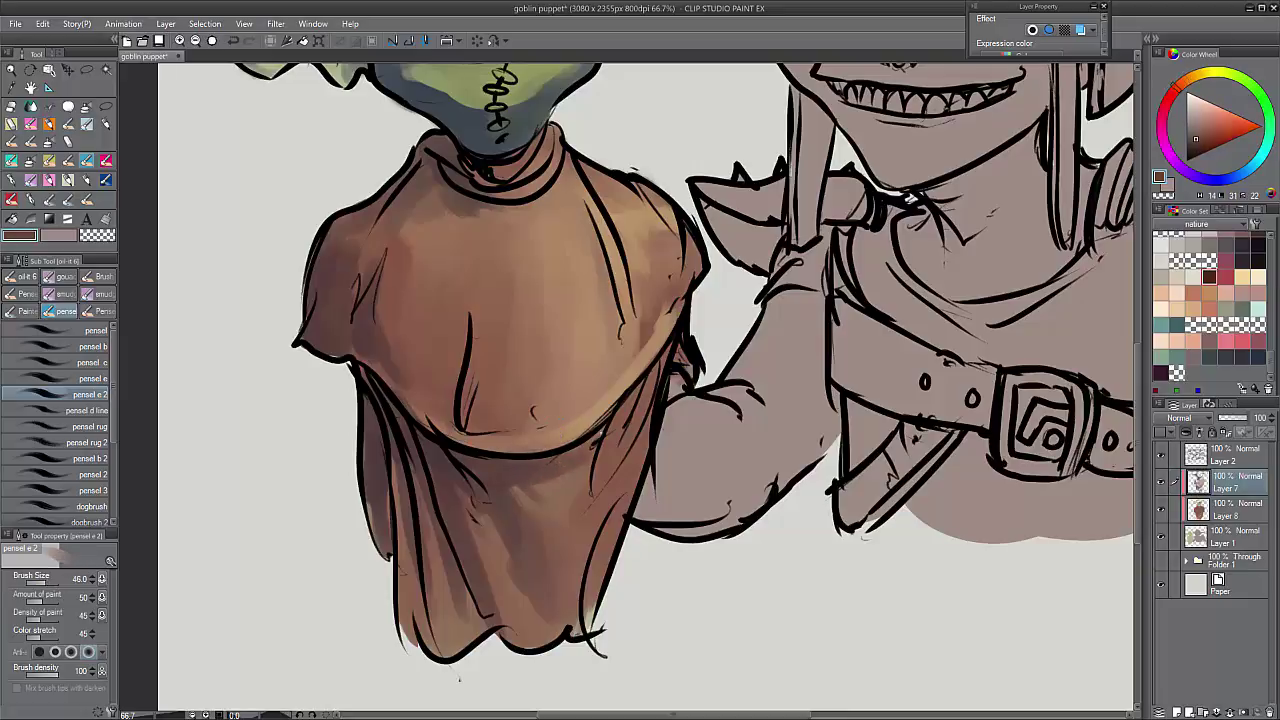
drag(594, 440, 588, 480)
alt+click(368, 482)
drag(372, 538, 365, 478)
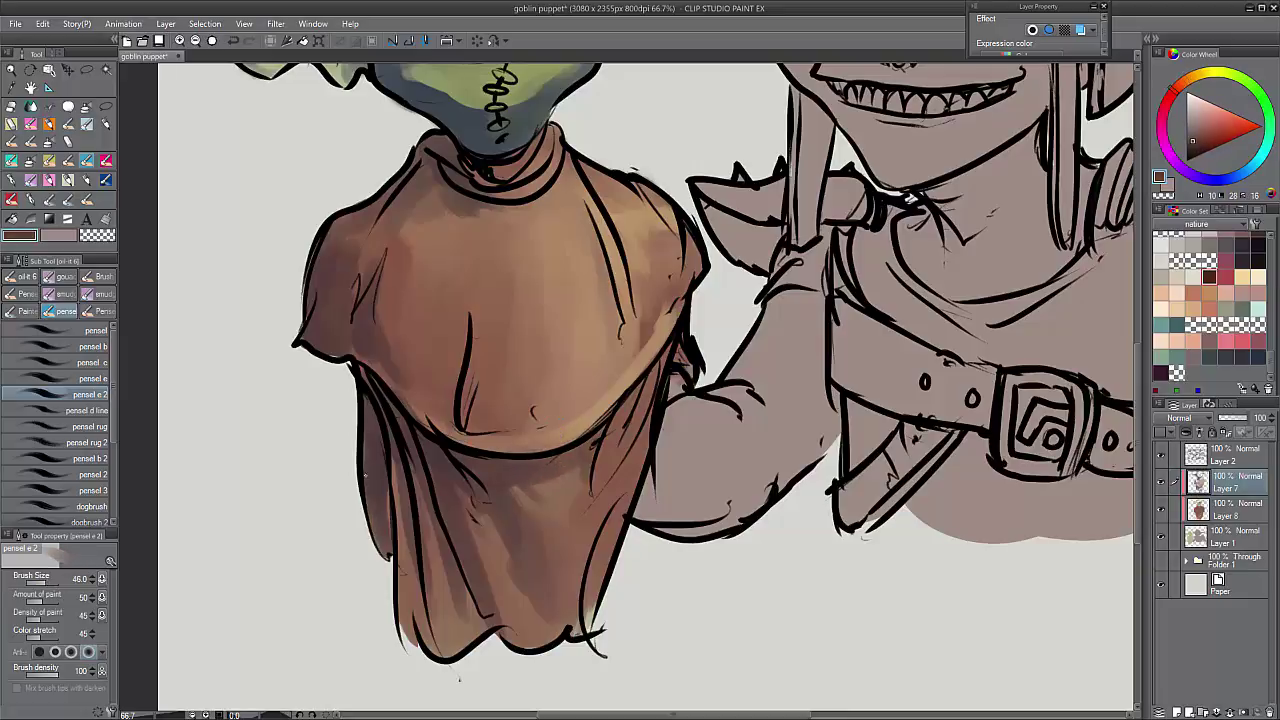
- Choose a very dark brown and paint deep shadows in the lower robe's right-hand folds under the cape
click(1190, 150)
drag(668, 338, 596, 486)
drag(646, 386, 613, 498)
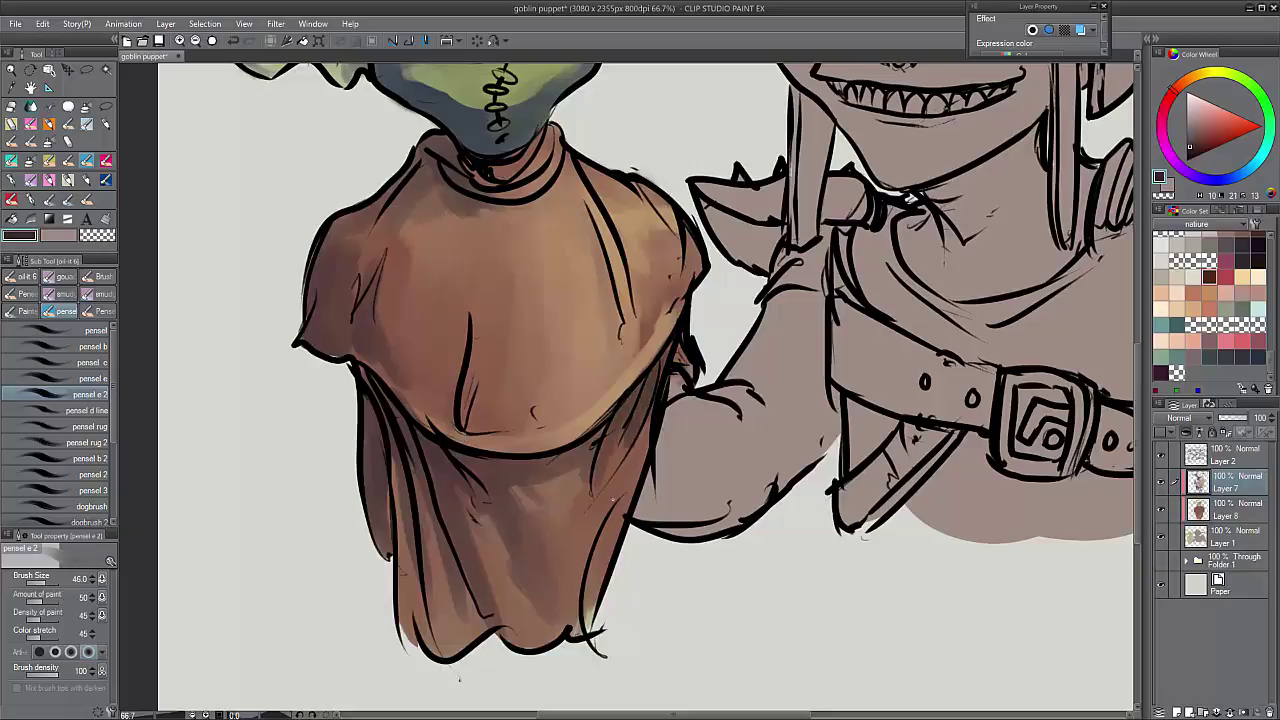
drag(646, 422, 612, 508)
drag(690, 346, 674, 368)
drag(618, 450, 596, 536)
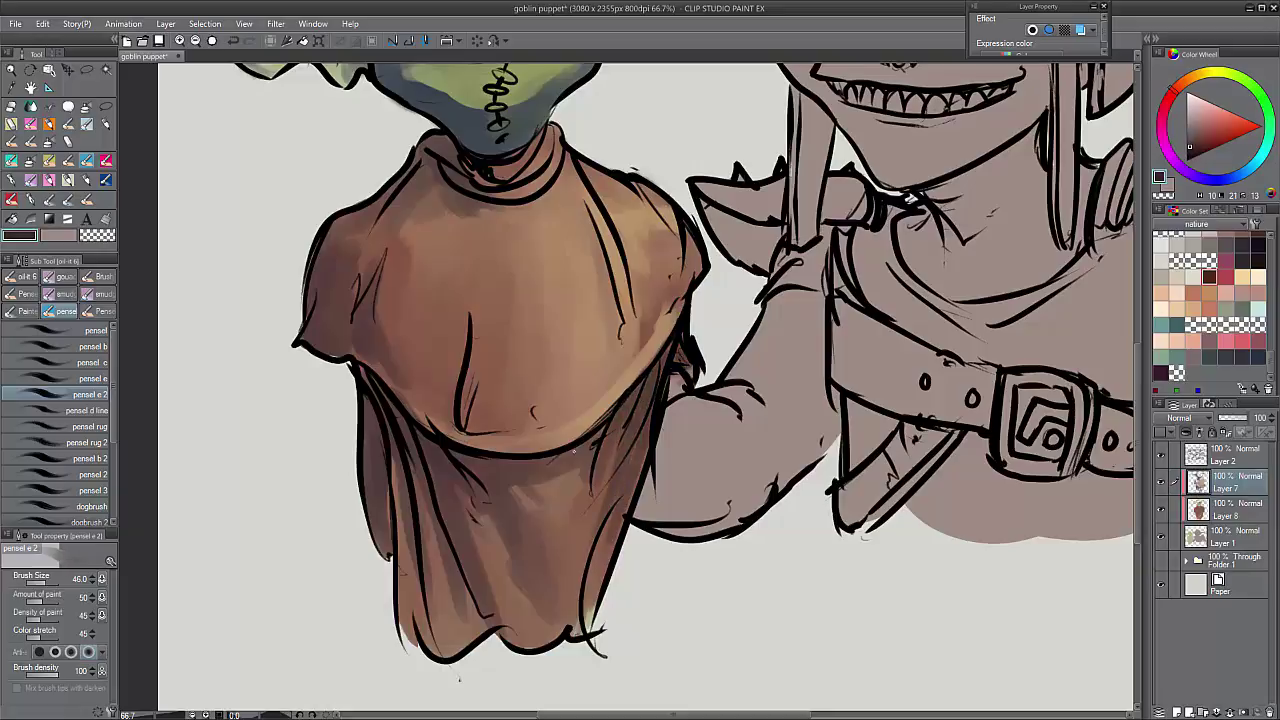
- Refine the cape's right edge and lower right fold with a medium reddish brown and sampled cloth colours
alt+click(660, 316)
alt+click(688, 284)
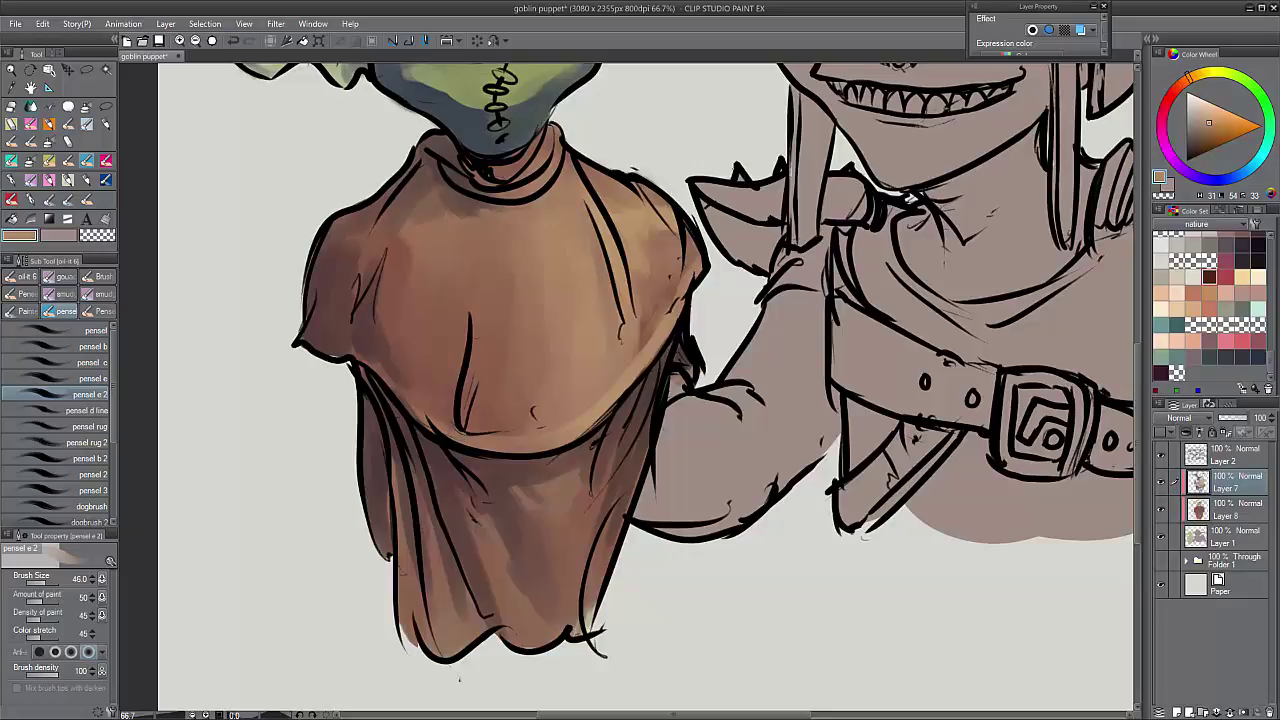
click(1185, 87)
click(1202, 137)
drag(696, 244, 690, 270)
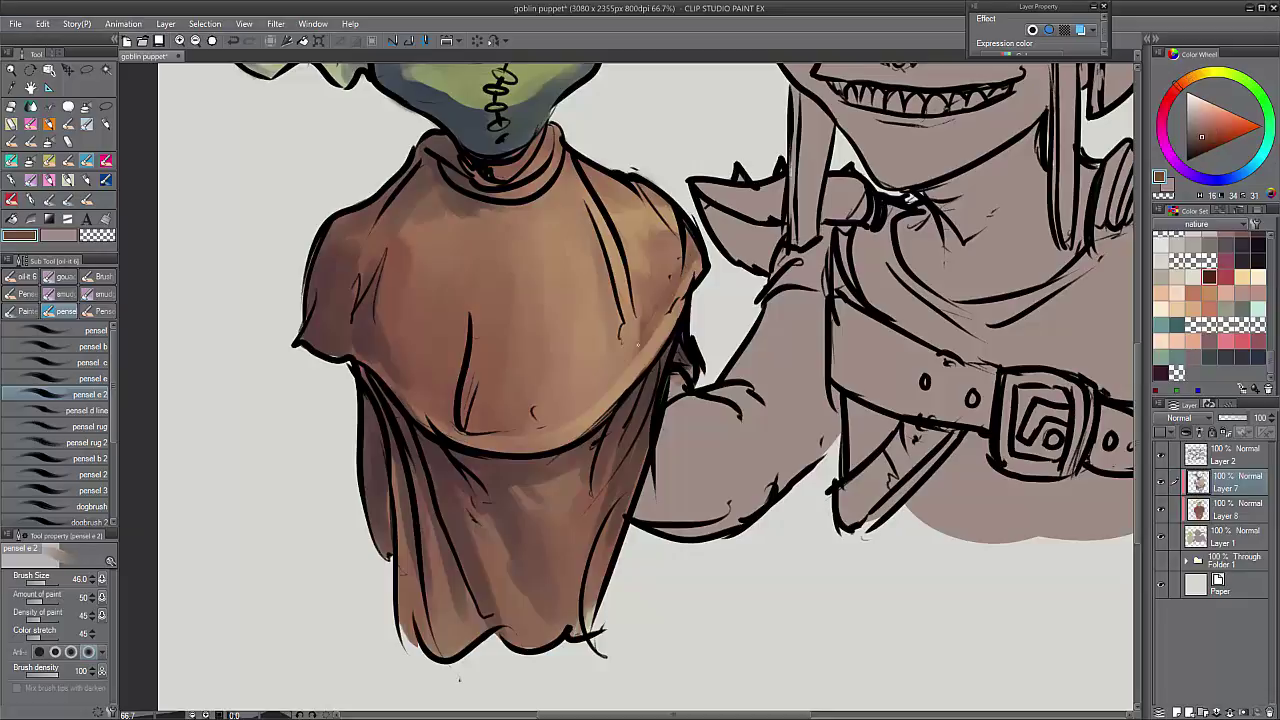
drag(638, 336, 620, 366)
drag(624, 368, 582, 406)
alt+click(606, 369)
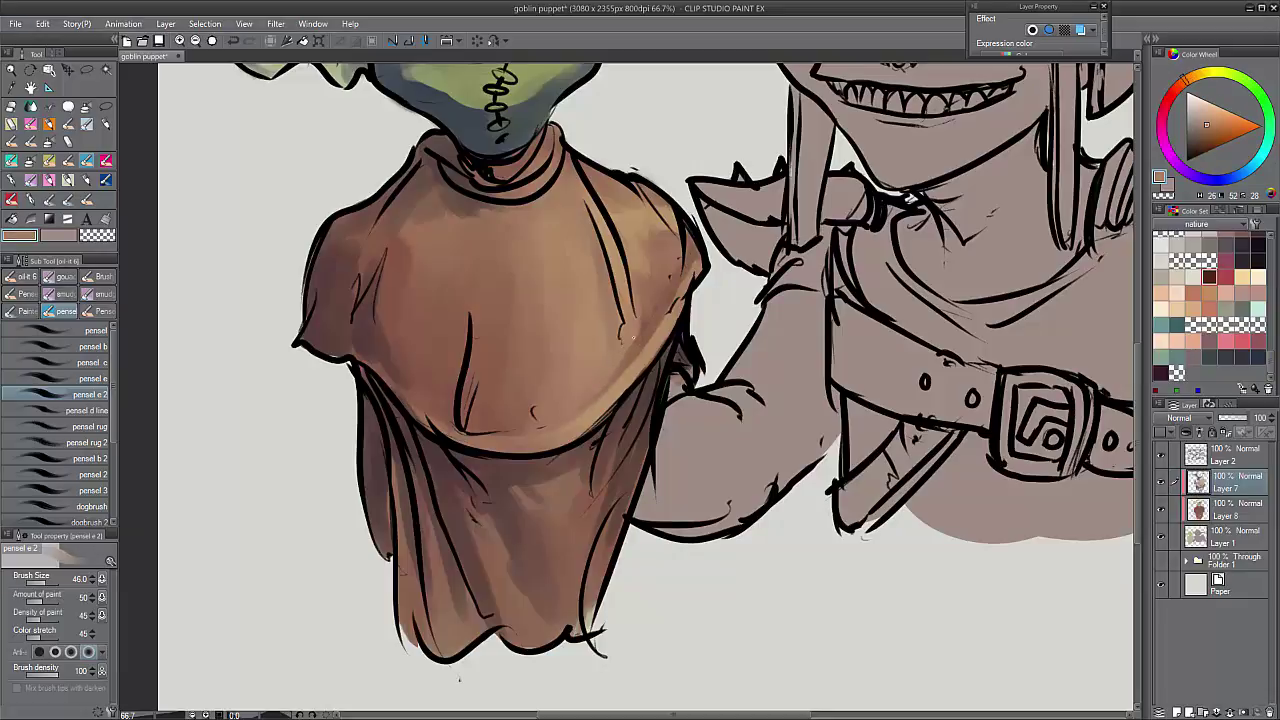
- Darken the inside of the cape's collar beneath the chin with deep browns
alt+click(441, 170)
key(ctrl+minus)
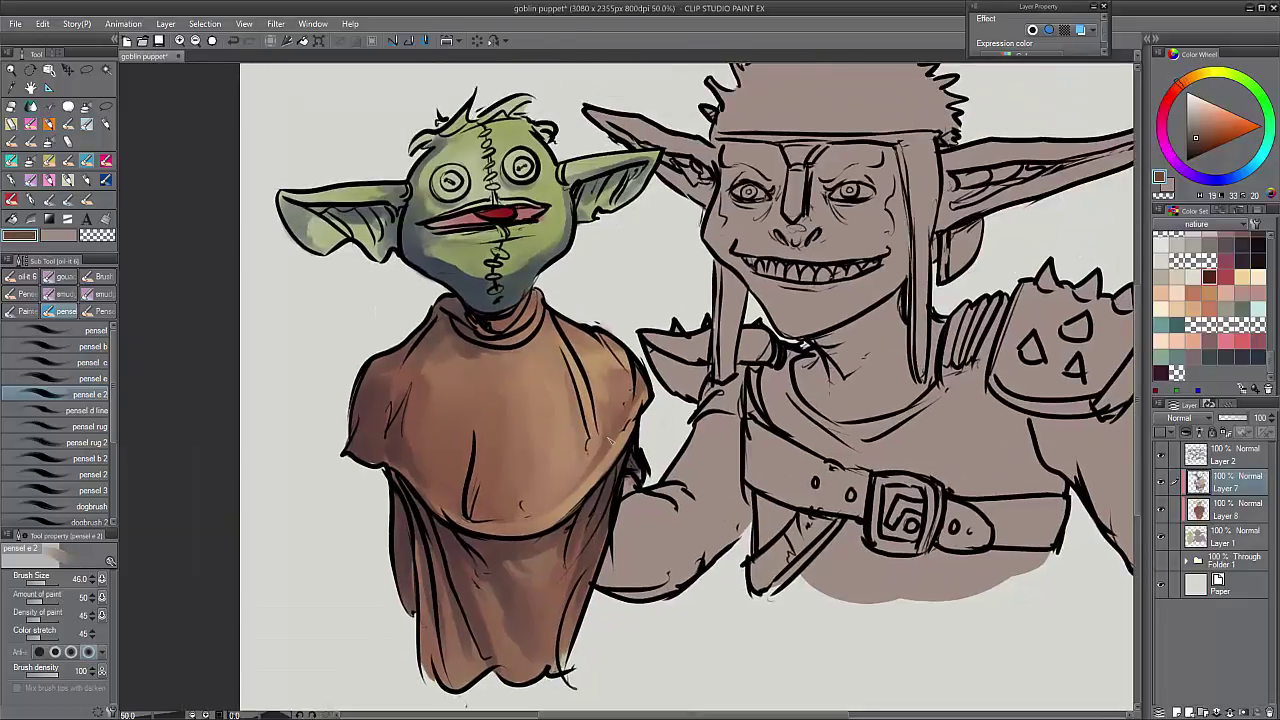
click(1197, 149)
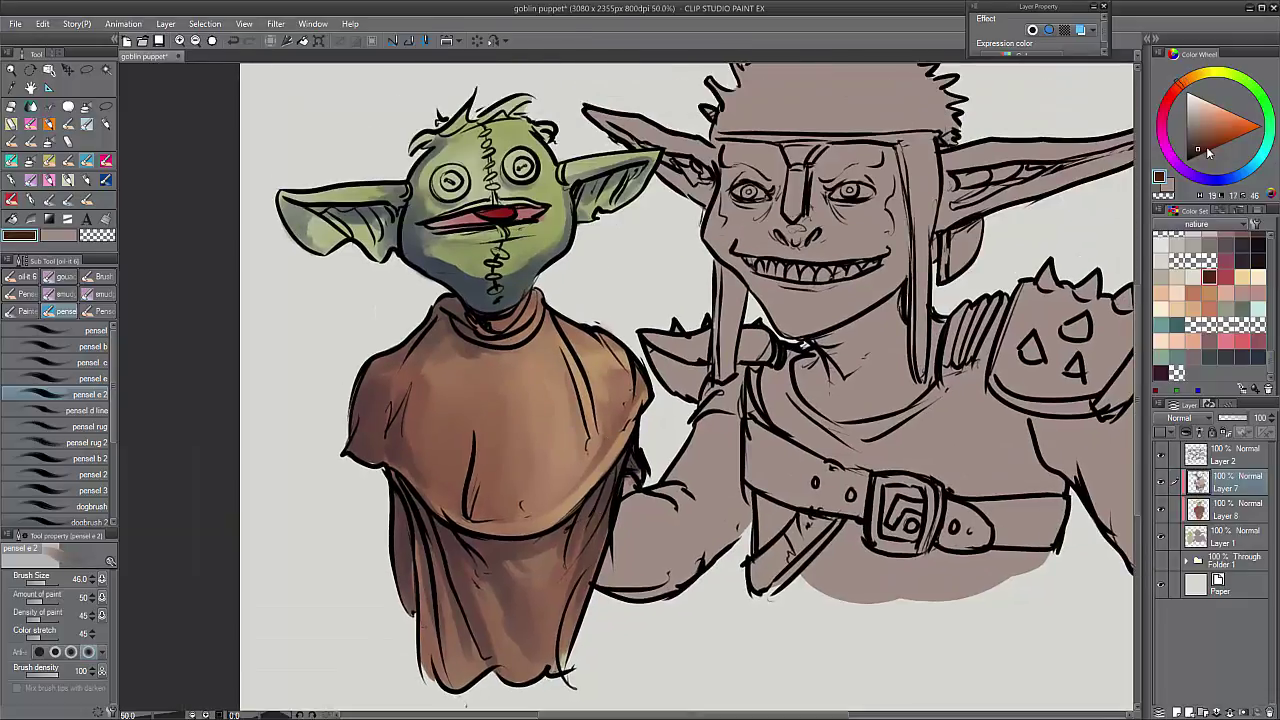
alt+click(476, 328)
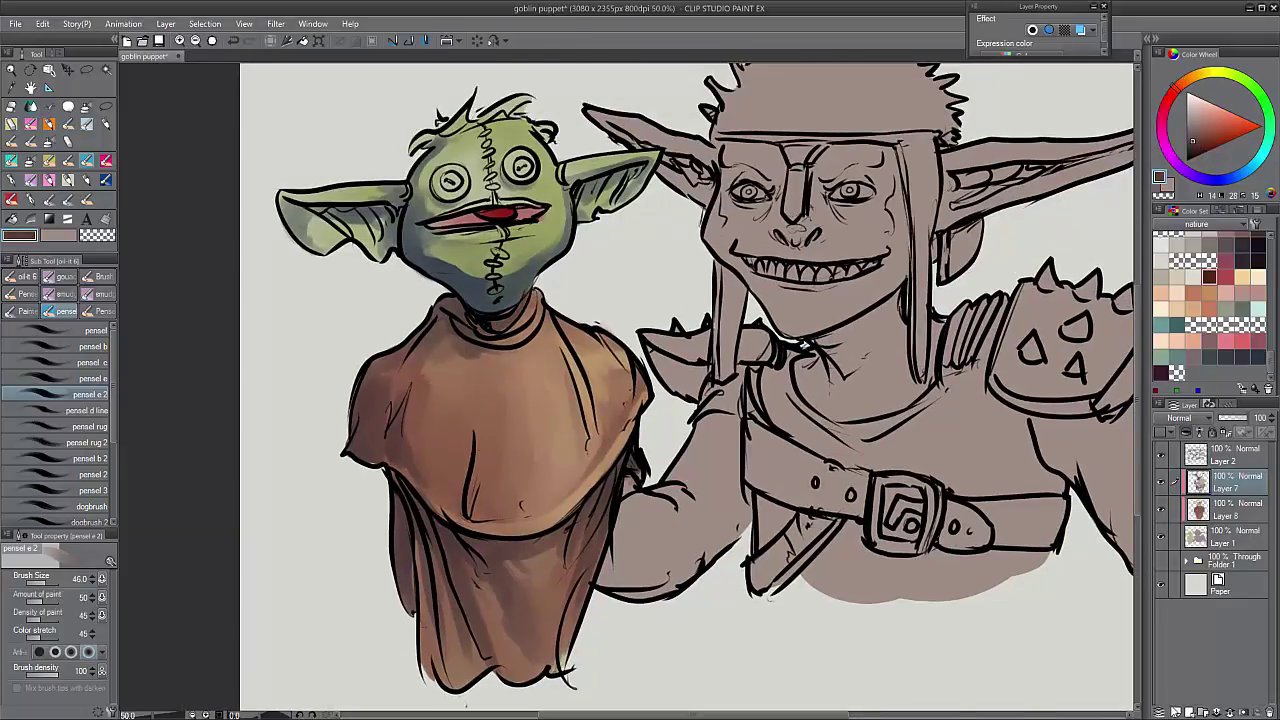
- Add a new layer above Layer 7 and brush a dark shadow from the collar down the left shoulder
click(1176, 711)
alt+click(513, 332)
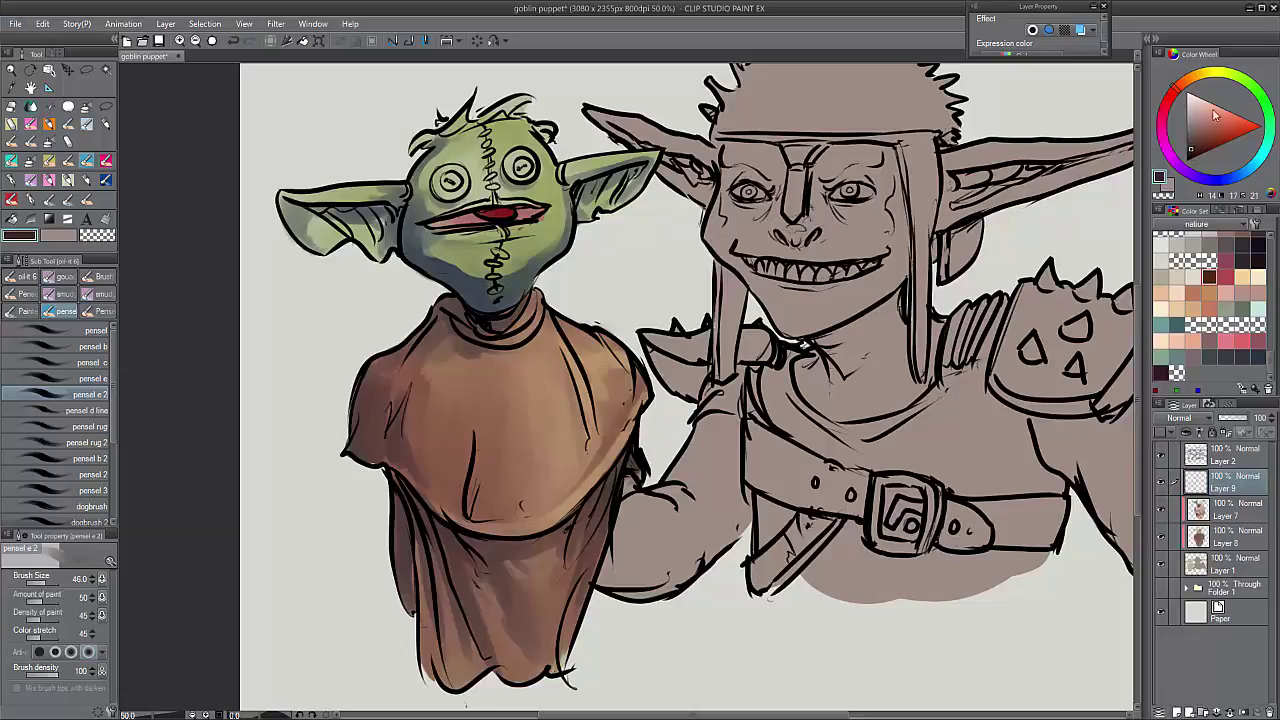
mouse_move(440, 326)
mouse_down()
mouse_move(464, 302)
mouse_move(478, 330)
mouse_move(510, 324)
mouse_move(520, 306)
mouse_move(450, 356)
mouse_move(368, 374)
mouse_up()
drag(384, 360, 362, 386)
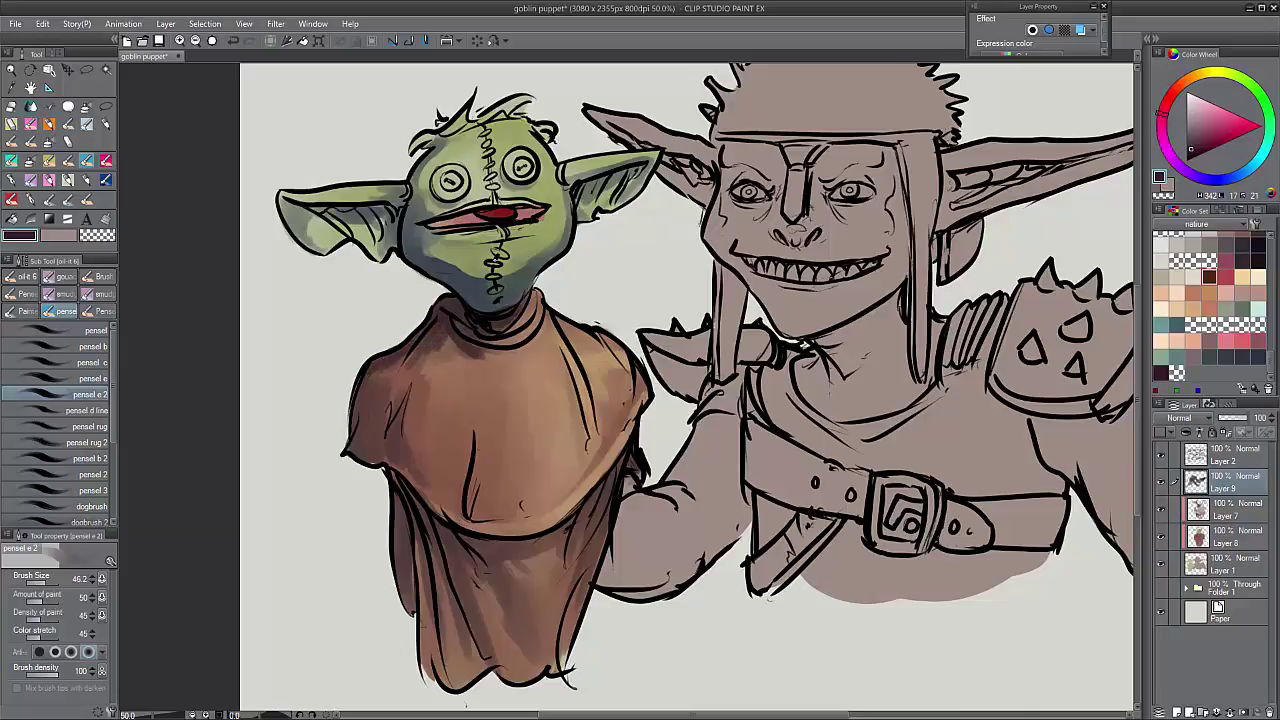
- Paint the head's cast shadow around the collar and upper chest on Layer 9 with a dark purplish brown
mouse_move(470, 362)
mouse_down()
mouse_move(520, 342)
mouse_move(470, 334)
mouse_up()
drag(506, 332, 528, 306)
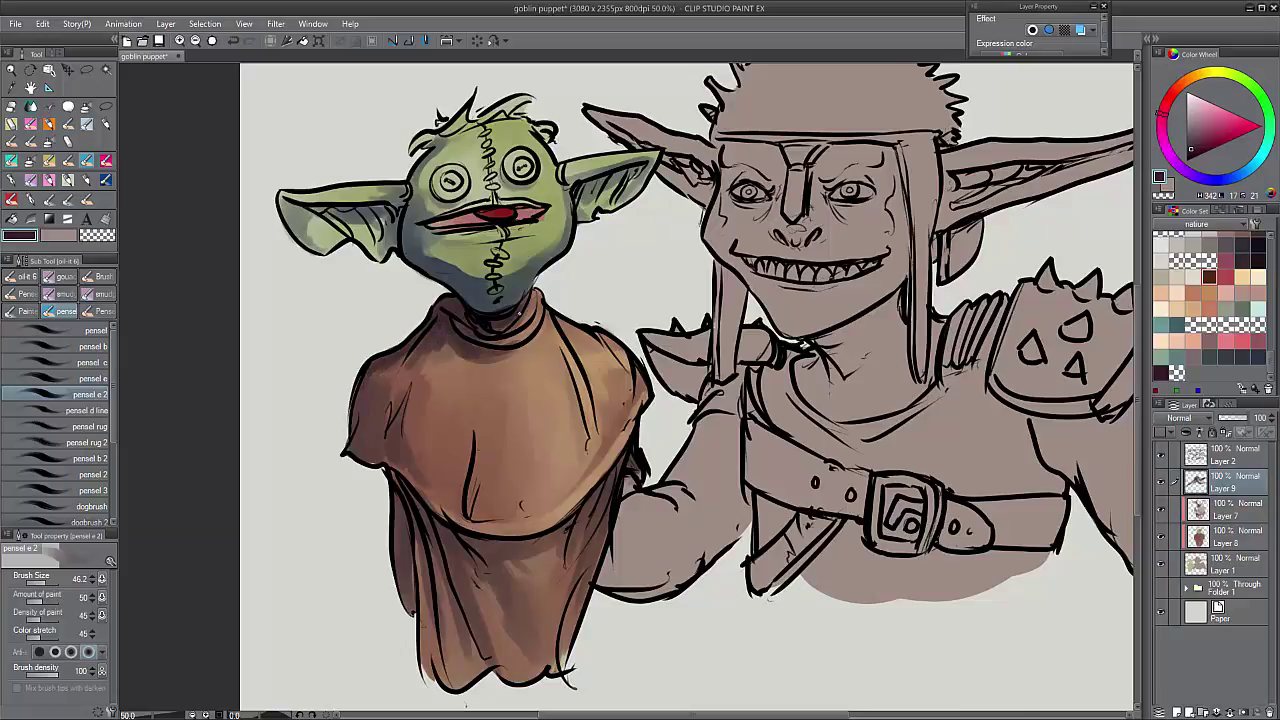
drag(458, 368, 494, 350)
drag(440, 366, 500, 335)
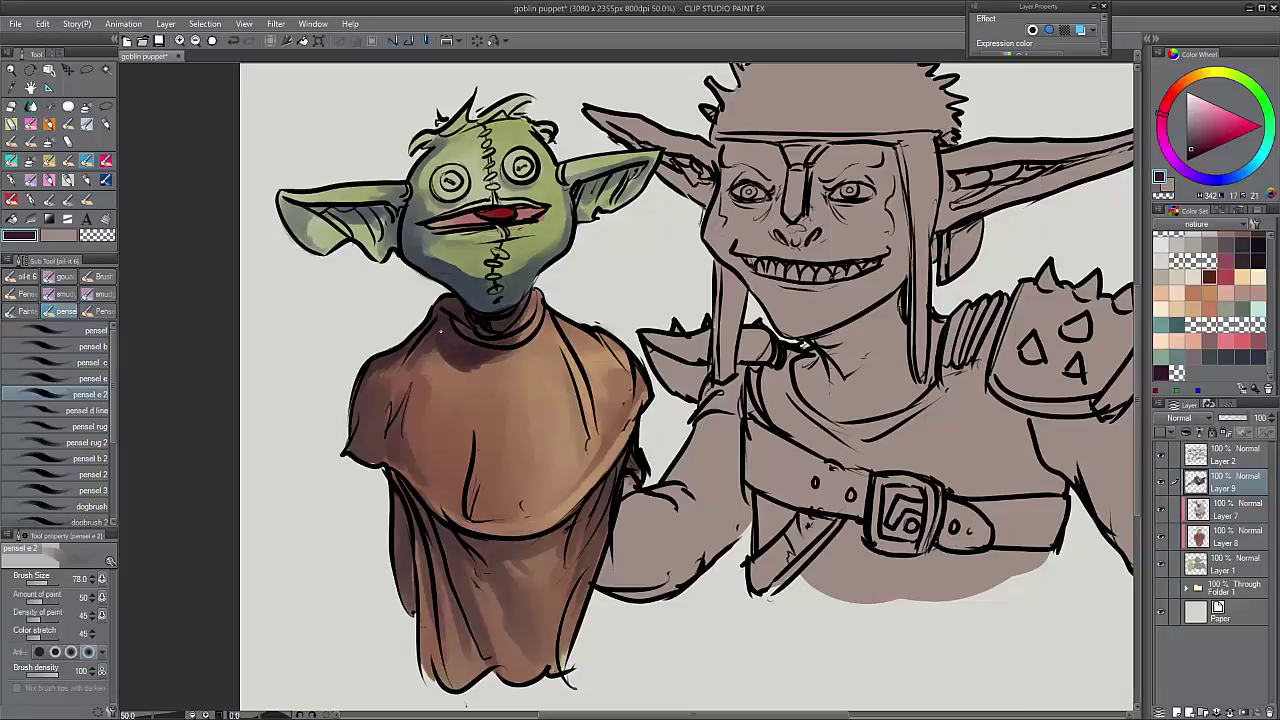
mouse_move(426, 350)
mouse_down()
mouse_move(467, 367)
mouse_move(440, 376)
mouse_move(497, 363)
mouse_up()
alt+click(497, 370)
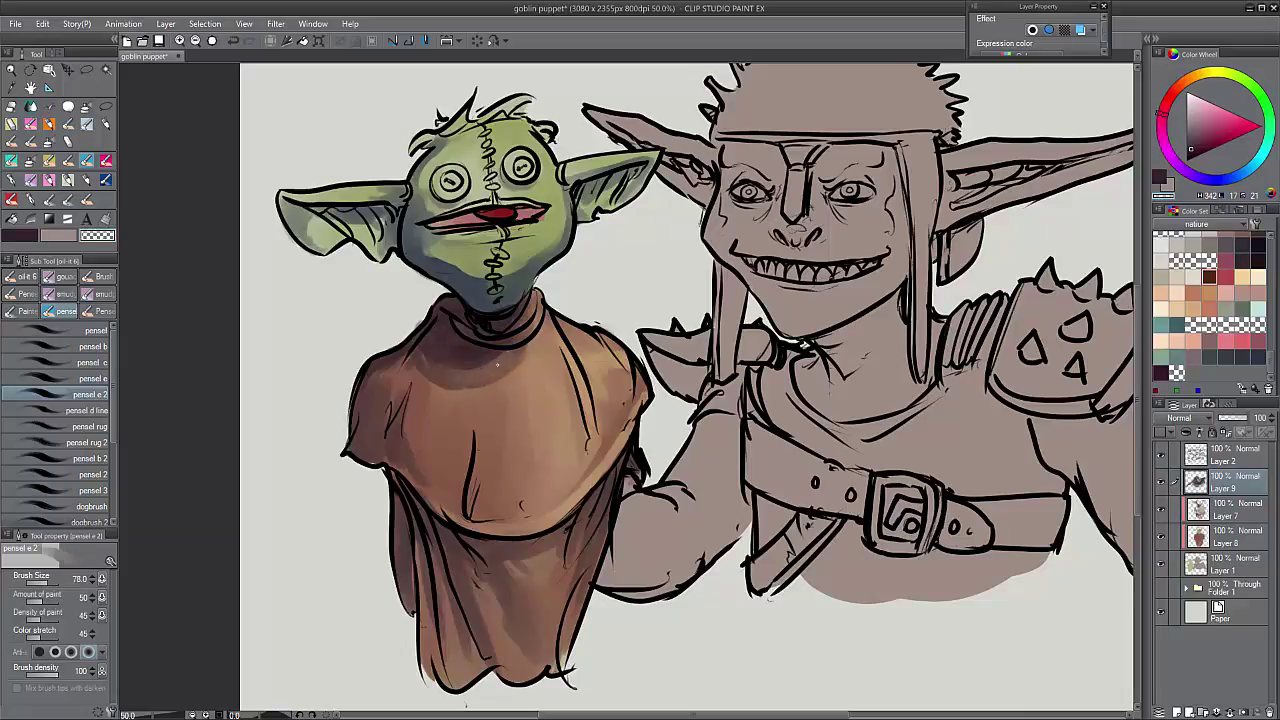
- Soften the cast shadow's edge with transparent colour and extend the dark shading down the cape's left shoulder
scroll(572, 310, down, 1)
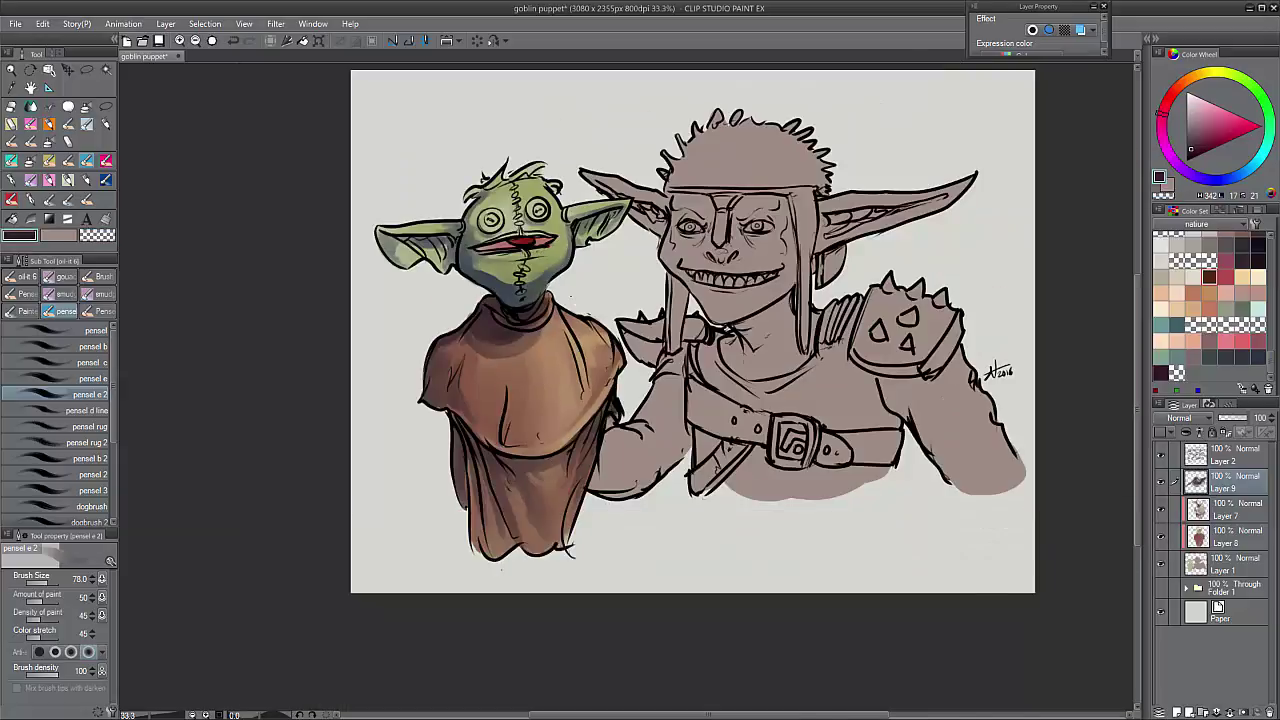
scroll(572, 297, up, 1)
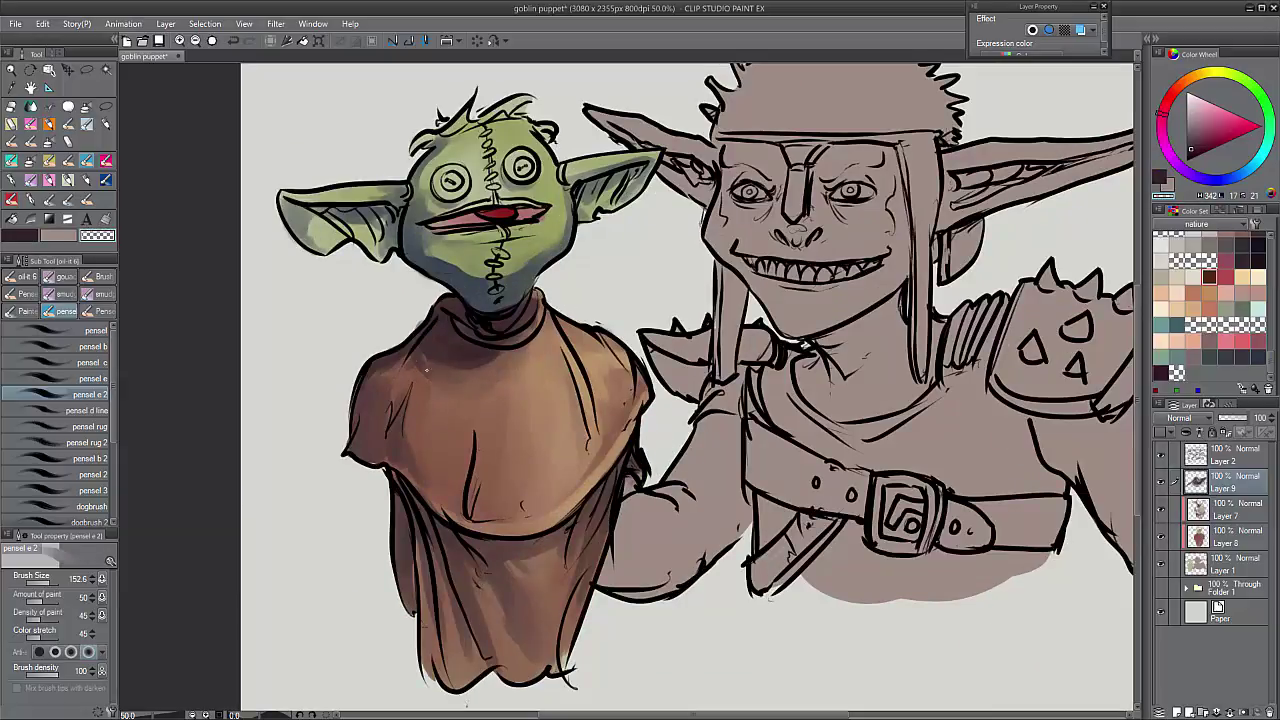
key(c)
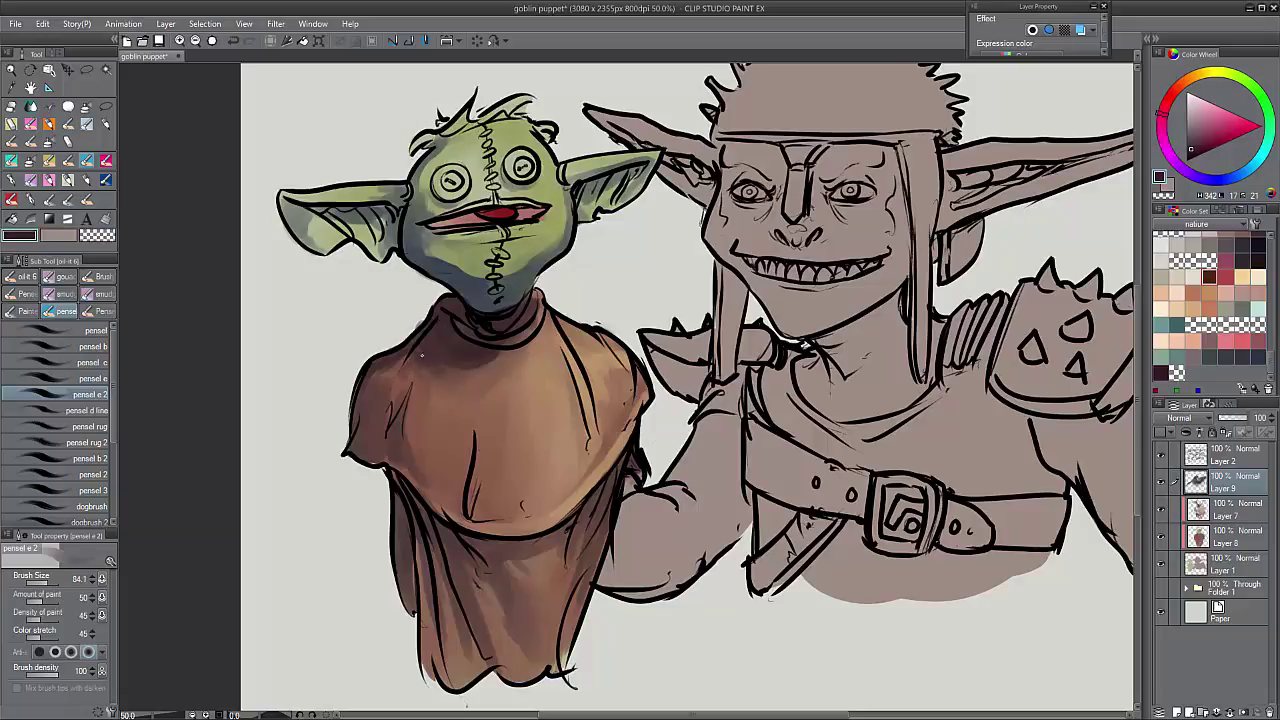
key(c)
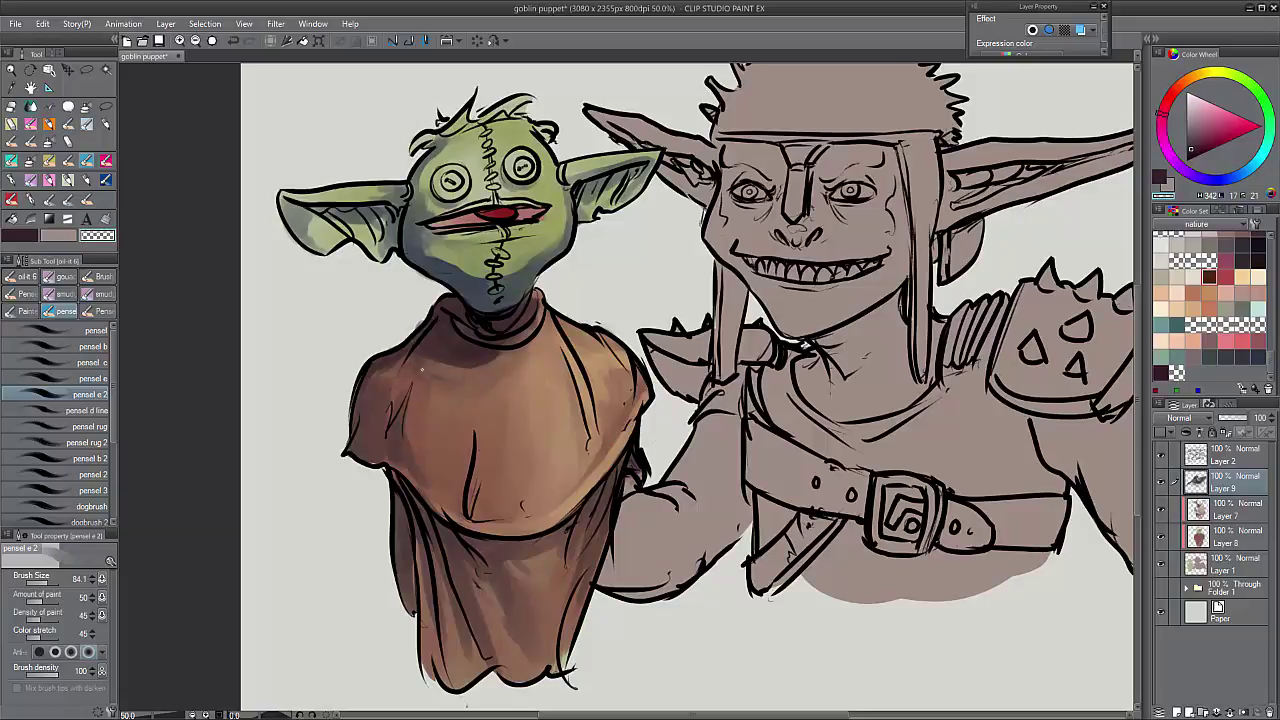
key(c)
mouse_move(410, 356)
mouse_down()
mouse_move(358, 402)
mouse_move(348, 456)
mouse_move(384, 478)
mouse_up()
key(c)
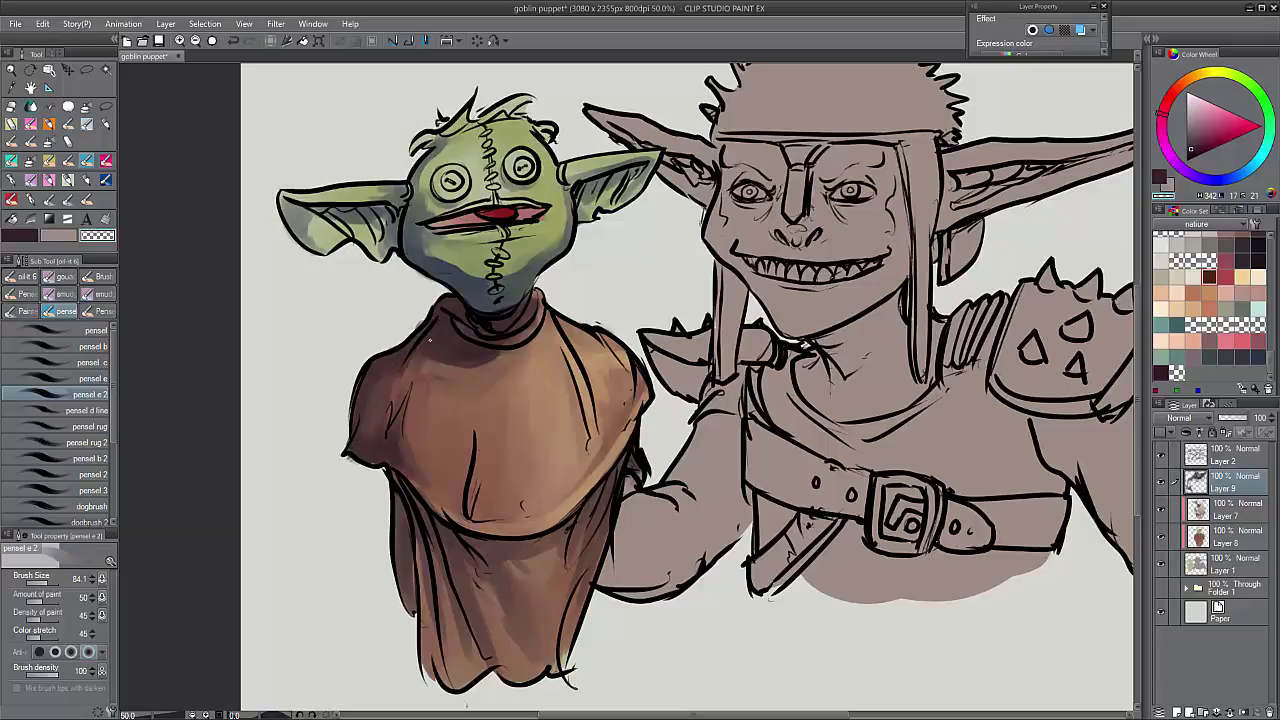
- Lighten the shadow on the chest with transparent colour and add dark shading along the collar's right side
key(bracketleft)
key(x)
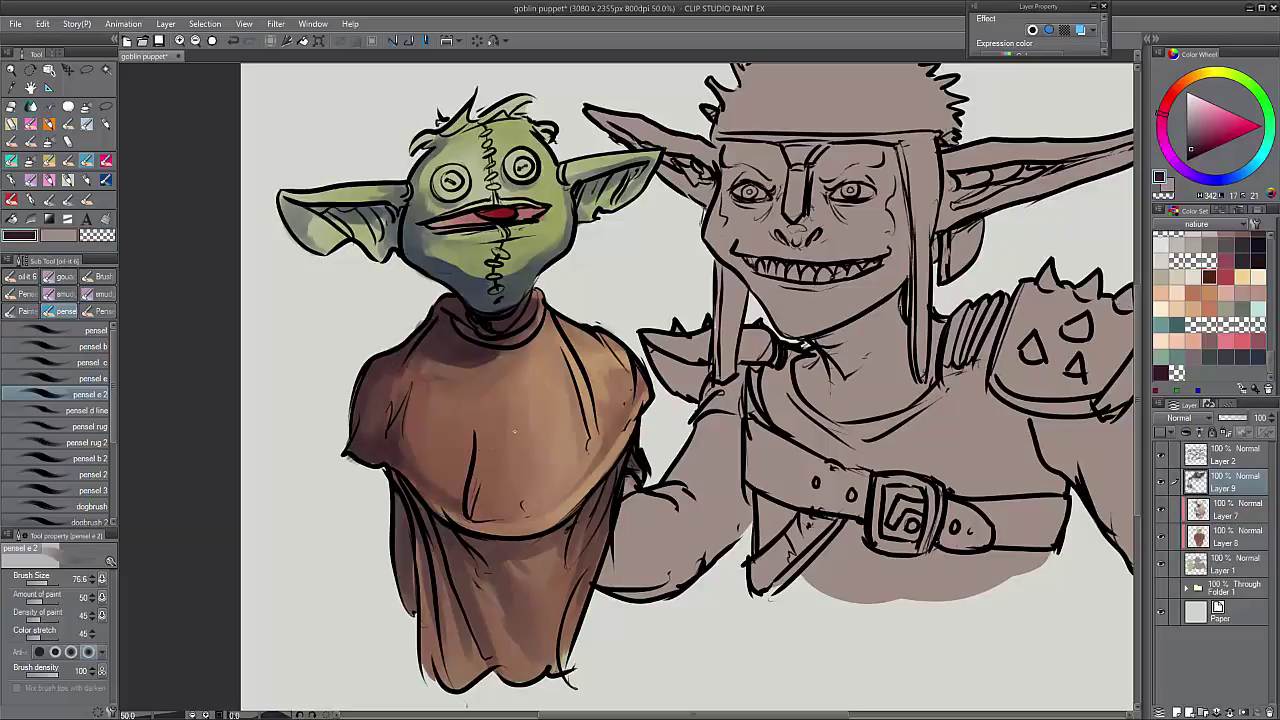
key(c)
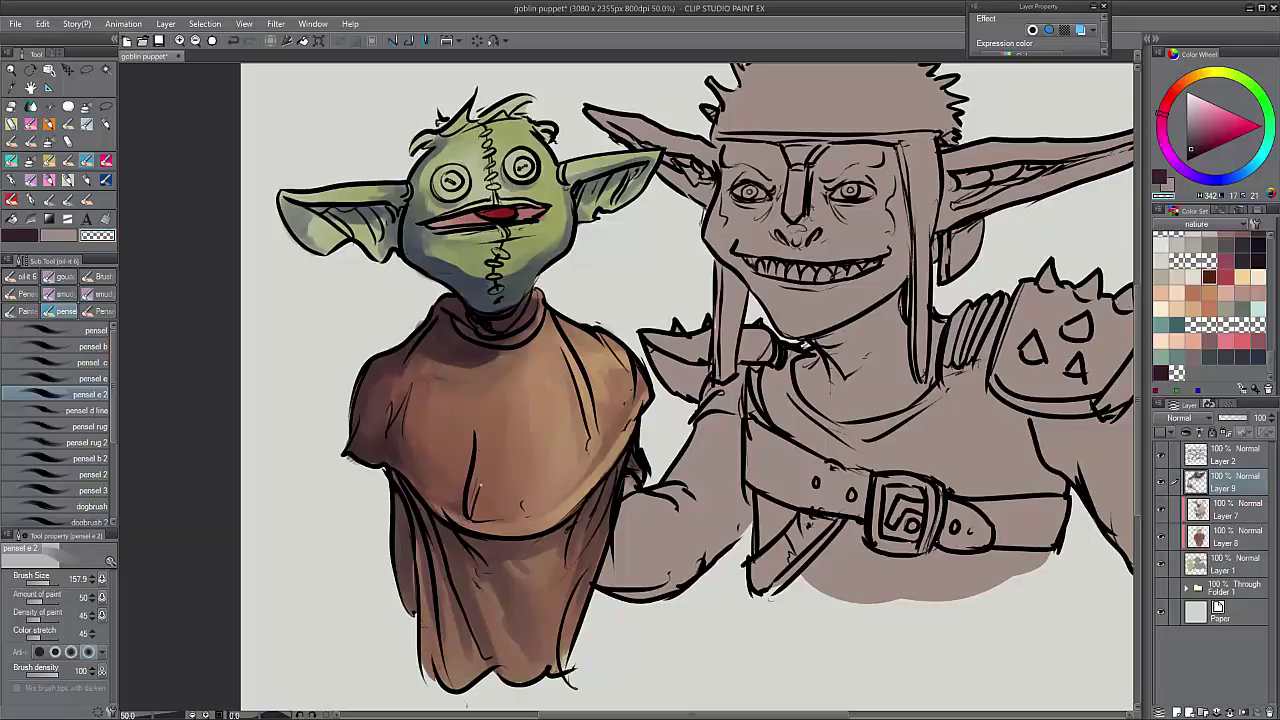
scroll(484, 489, down, 2)
scroll(484, 489, up, 2)
drag(540, 365, 523, 368)
key(c)
mouse_move(530, 314)
mouse_down()
mouse_move(550, 352)
mouse_move(558, 342)
mouse_up()
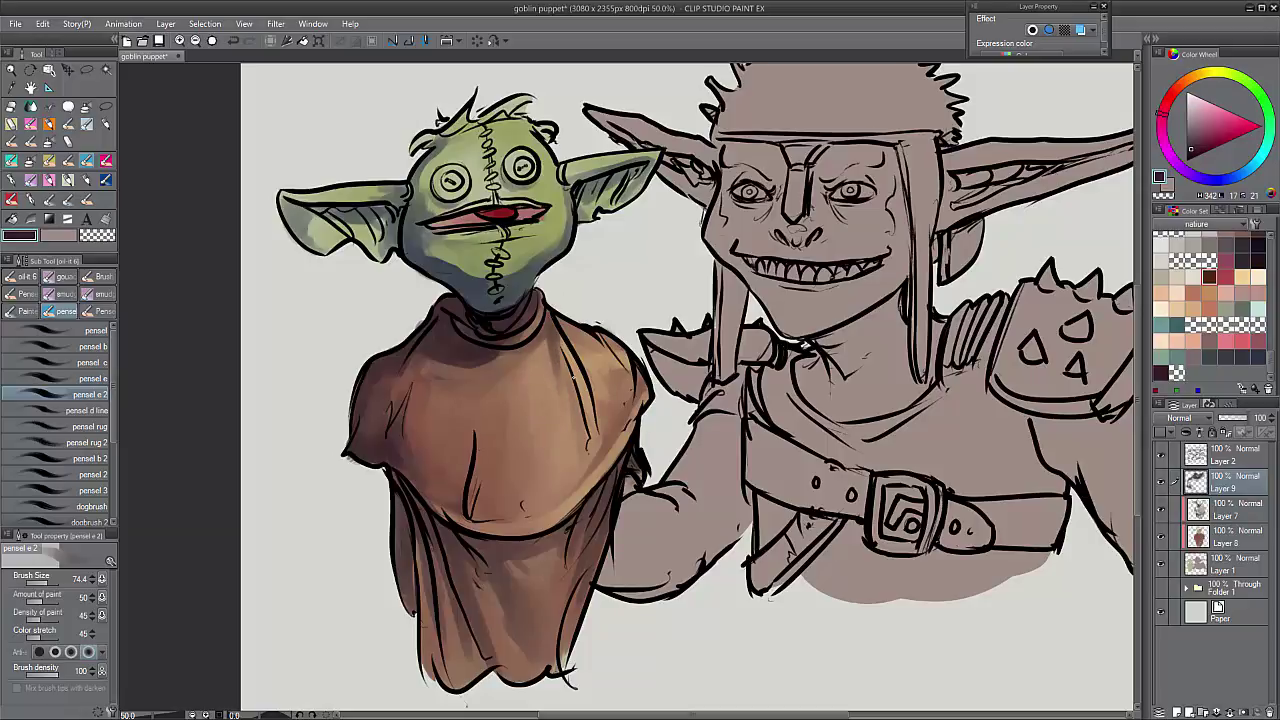
- Choose a pale cream orange and brush highlights along the cape's right shoulder and outer edge
alt+click(560, 365)
alt+click(571, 332)
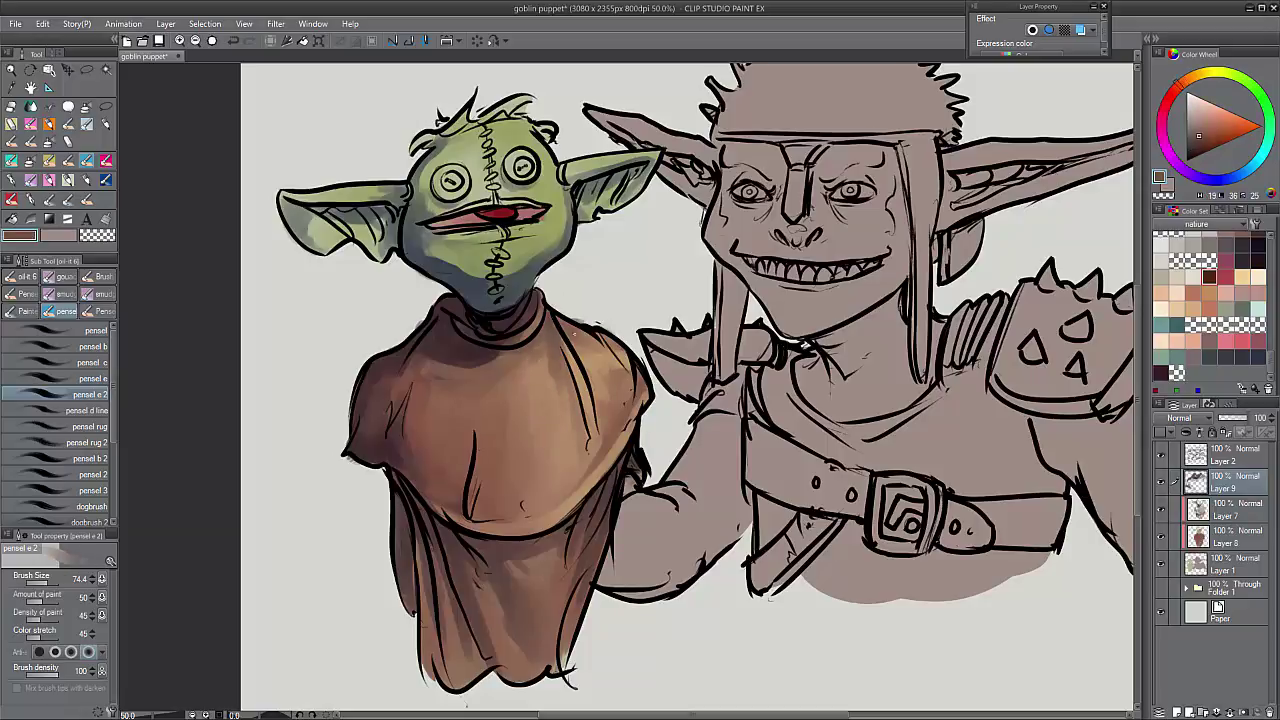
alt+click(622, 365)
mouse_move(570, 330)
mouse_down()
mouse_move(600, 346)
mouse_move(582, 392)
mouse_move(620, 474)
mouse_up()
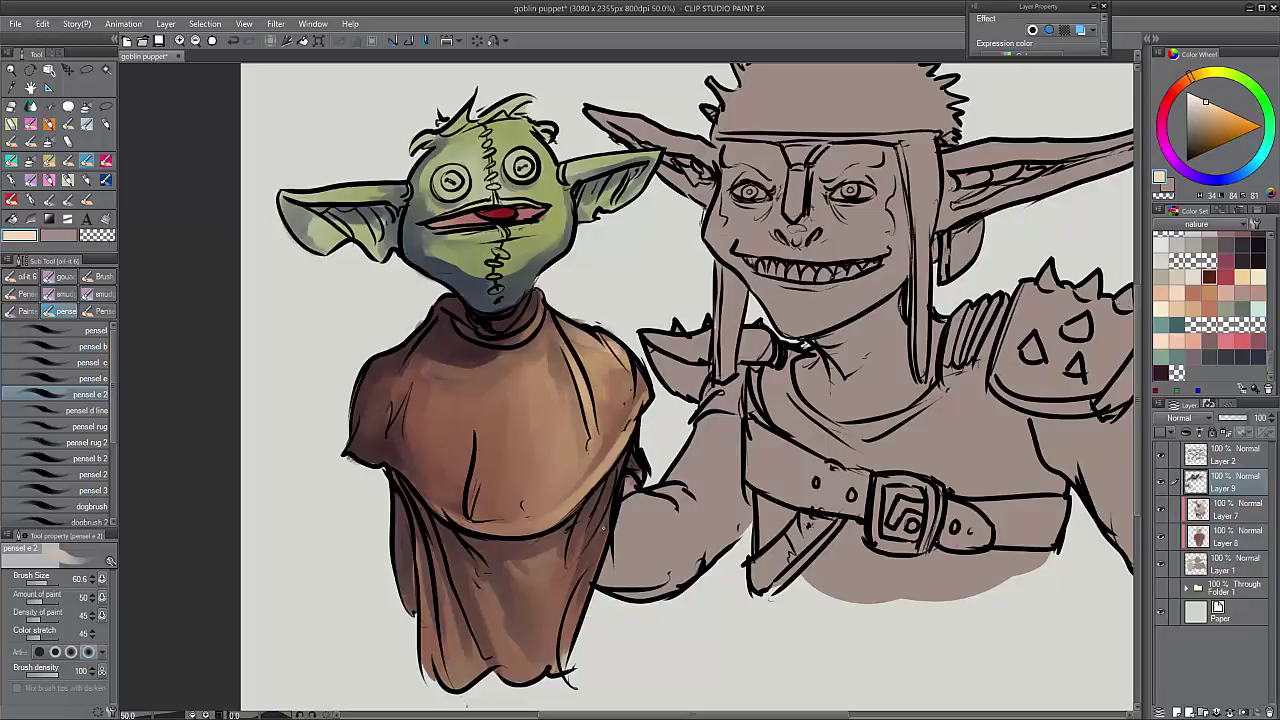
- Clip Layer 9 to the layer below
key(ctrl+0)
scroll(640, 390, down, 1)
scroll(640, 390, up, 3)
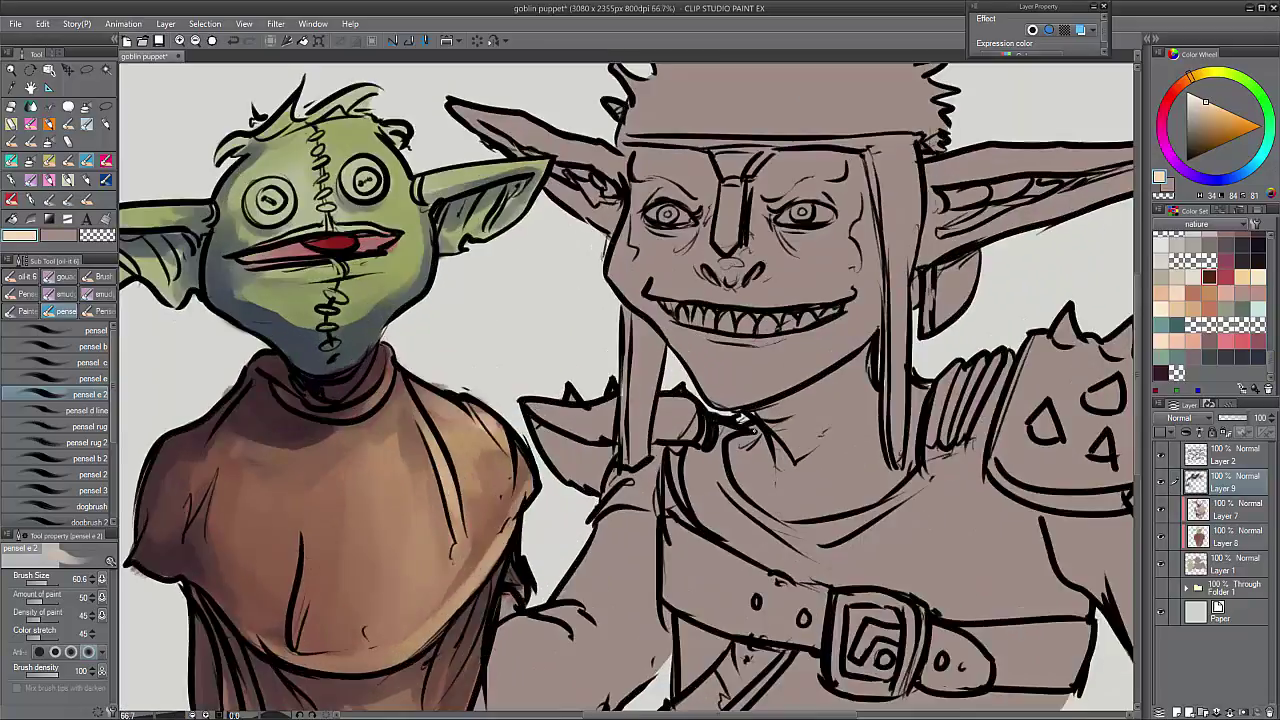
key(ctrl+0)
key(ctrl+minus)
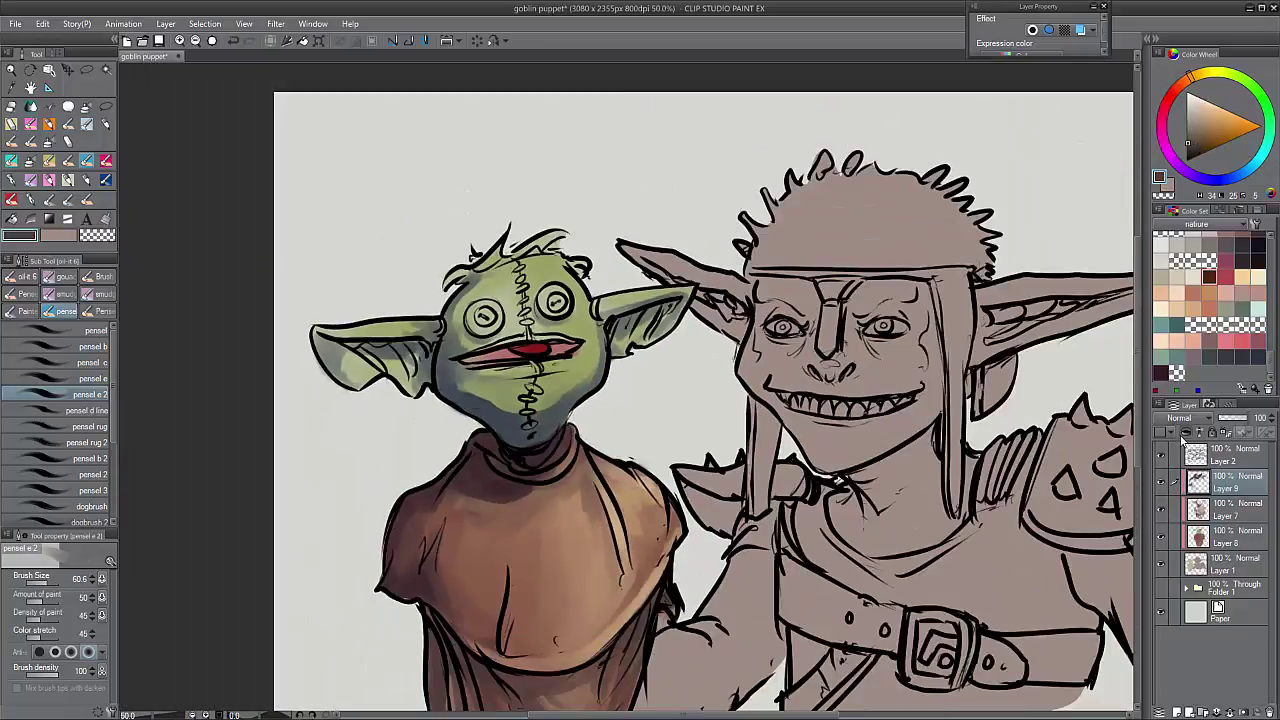
- Add a new layer clipped above Layer 9 and brush dark blue shading on the puppet's chin and neck
click(1186, 433)
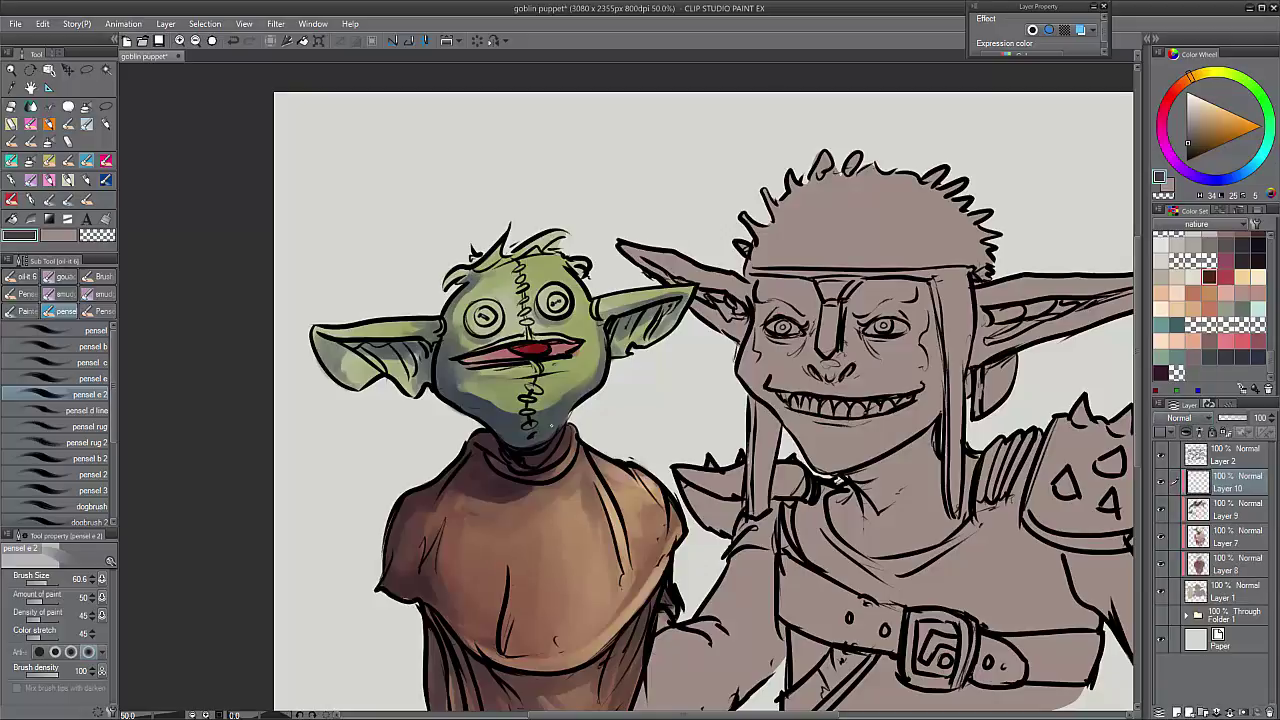
drag(1188, 143, 1193, 150)
click(1248, 179)
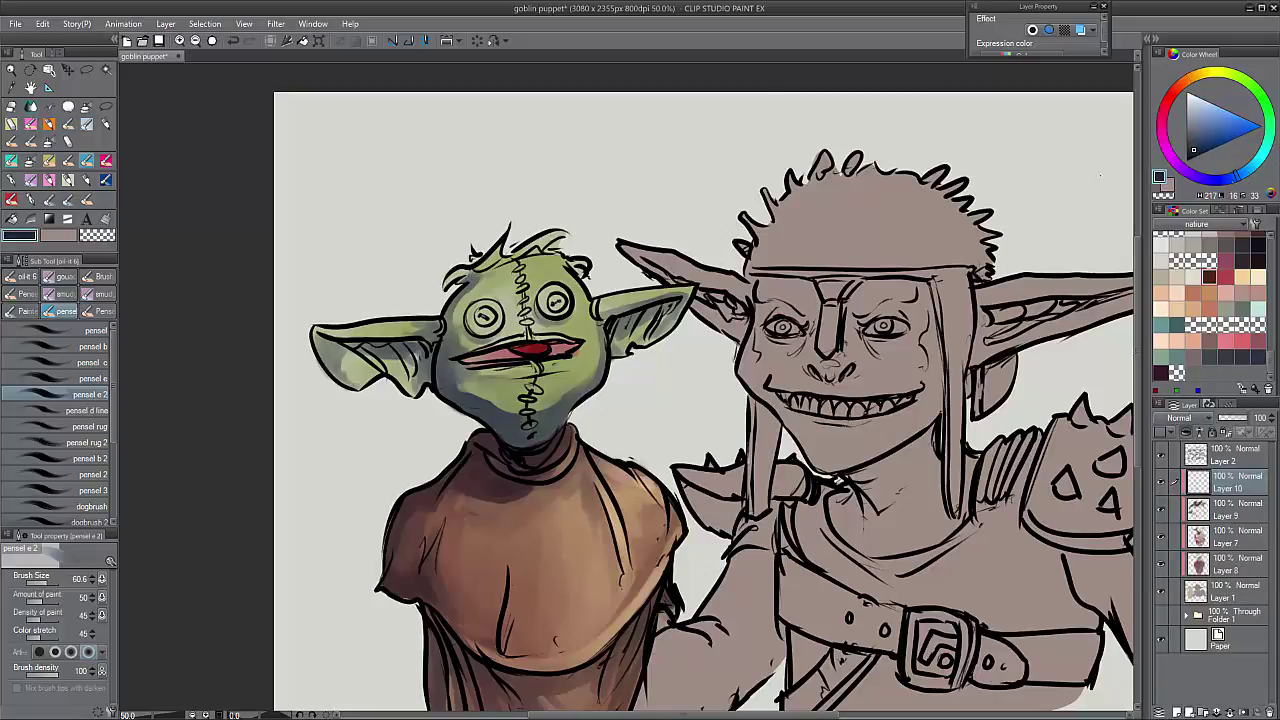
drag(488, 449, 500, 450)
drag(514, 370, 500, 386)
- Sample green tones from the puppet's head and shade the hair tufts and upper forehead with dark muted green
alt+click(573, 338)
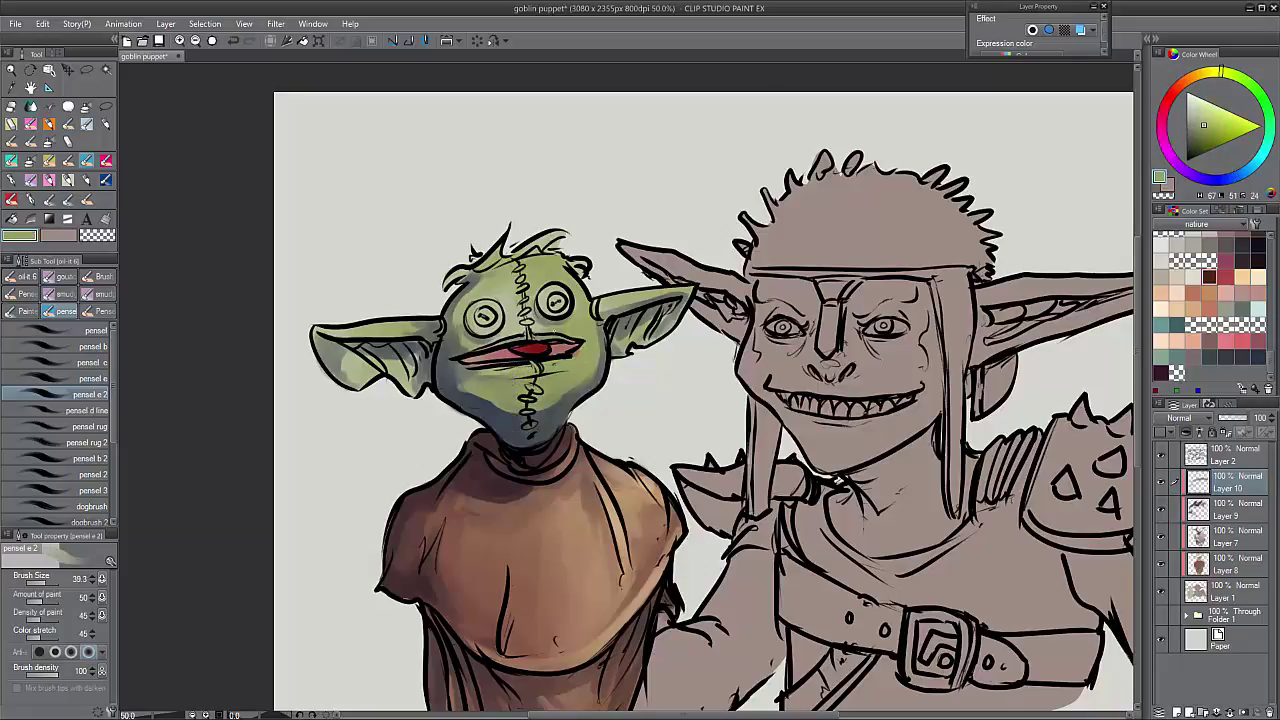
alt+click(456, 278)
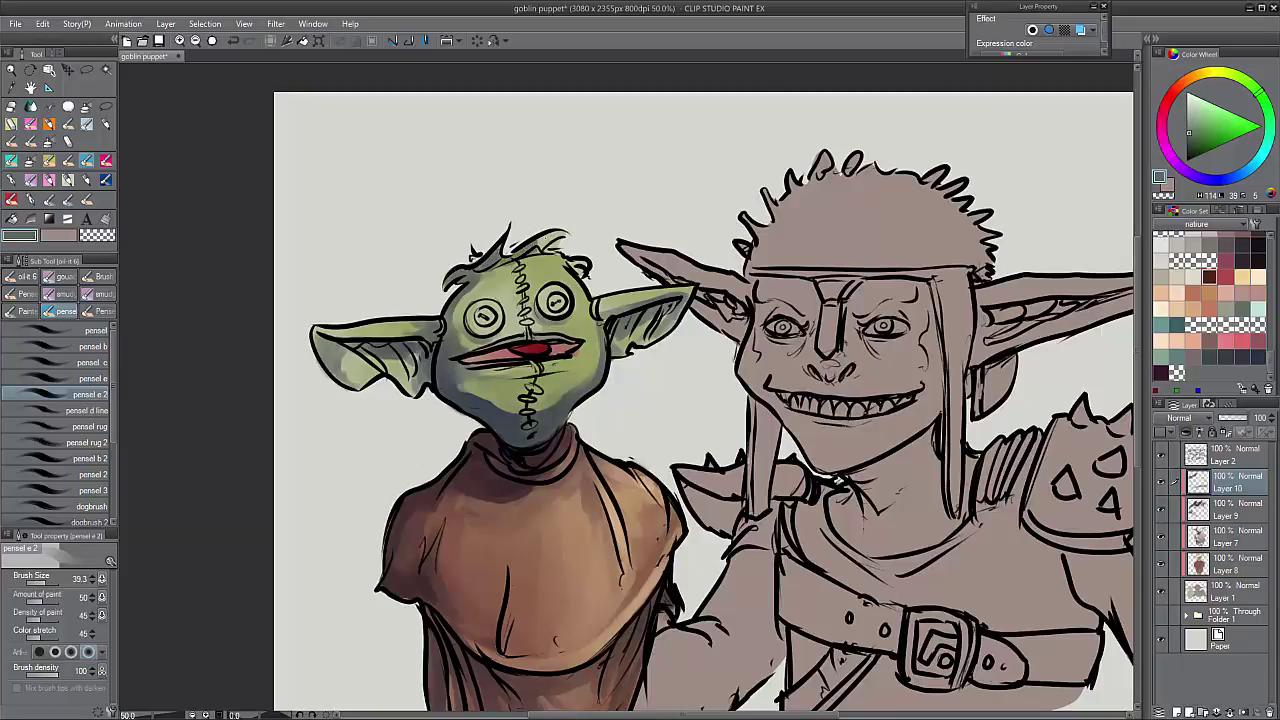
drag(566, 262, 582, 276)
alt+click(578, 272)
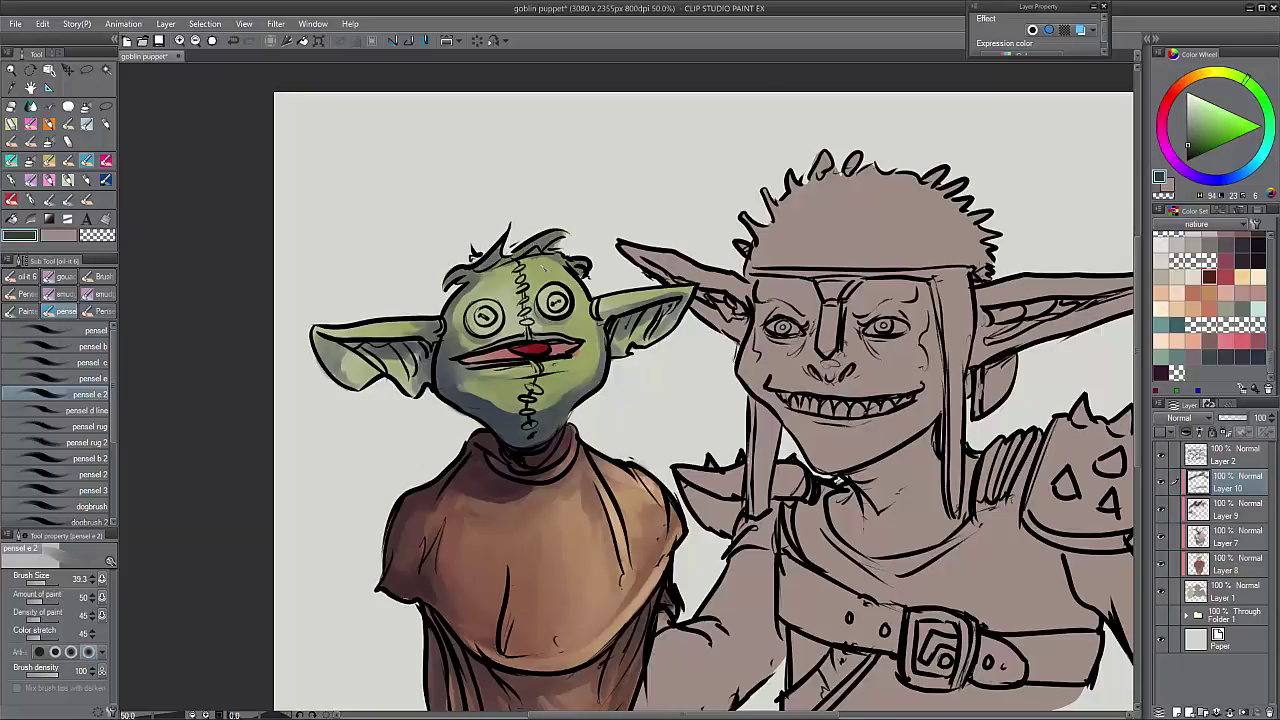
drag(480, 266, 512, 288)
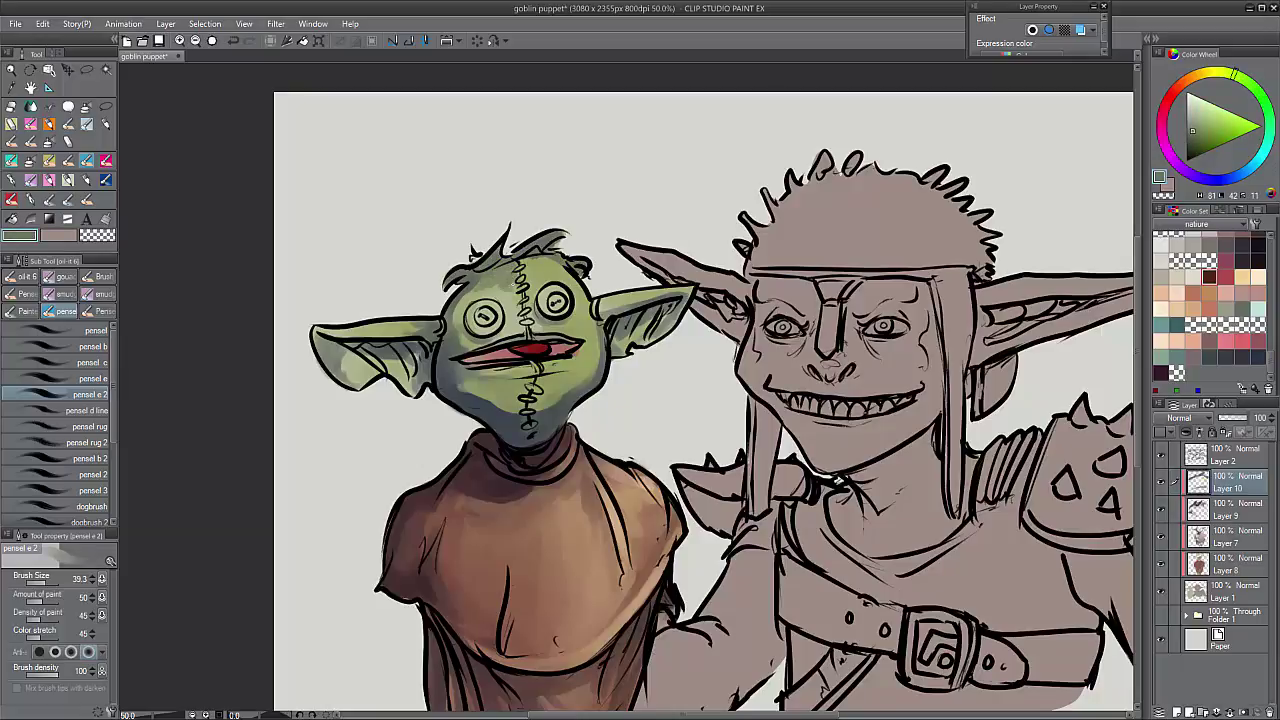
- Blend sampled muted greens over the puppet's left ear, cheek, chin and forehead
drag(370, 339, 416, 331)
alt+click(587, 316)
drag(585, 306, 590, 326)
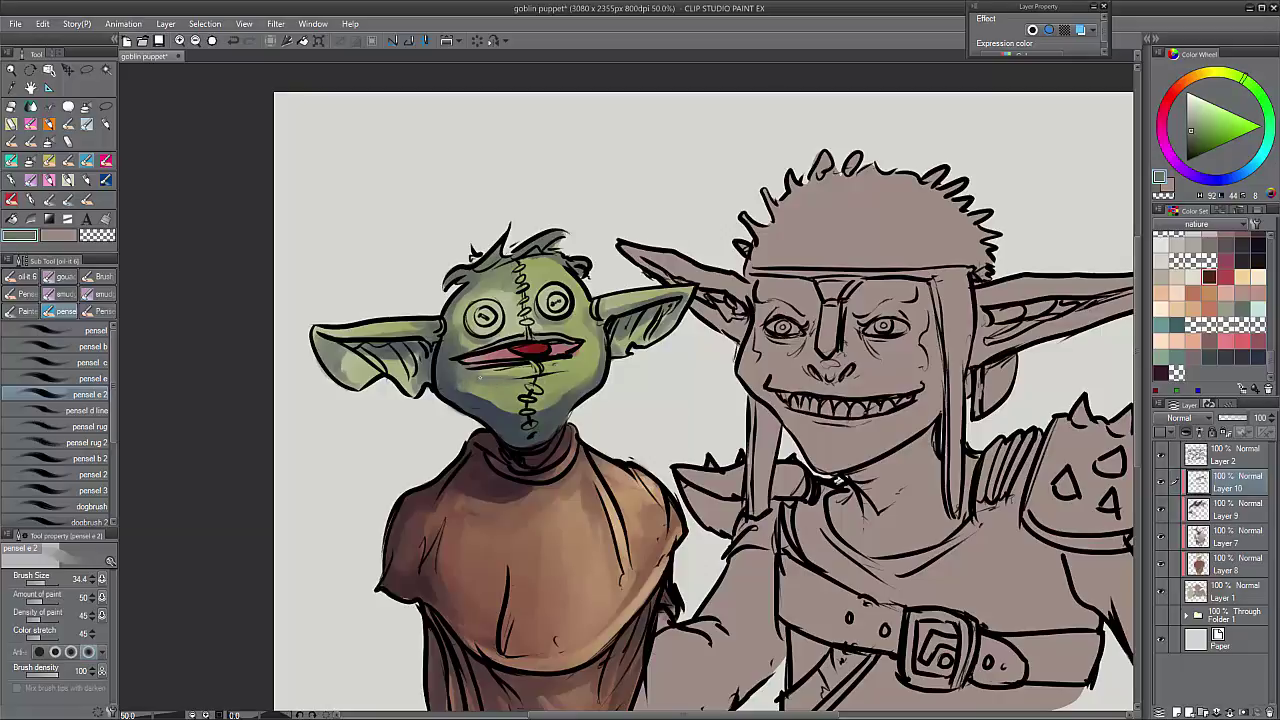
drag(478, 386, 522, 384)
drag(320, 333, 380, 330)
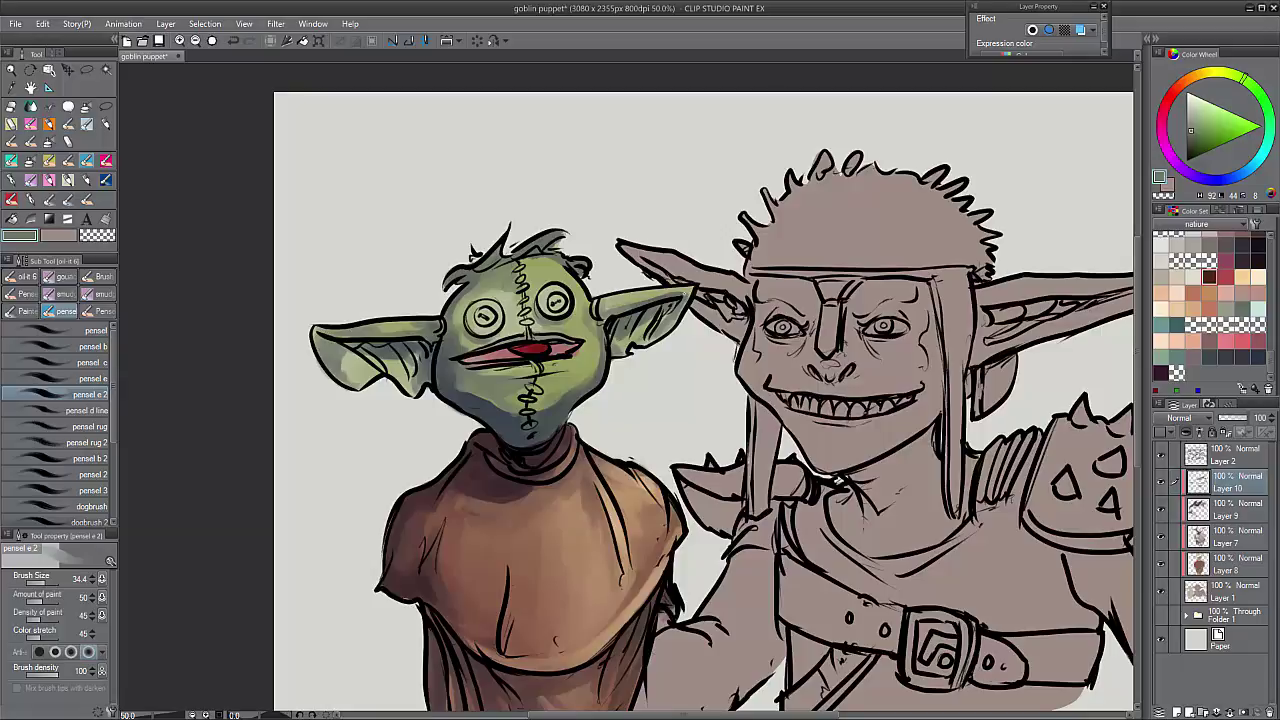
drag(458, 296, 466, 314)
drag(522, 274, 554, 259)
- Paint both button eyes orange-brown, shade them with dark reddish brown, and sample the skin green beside them
click(1187, 107)
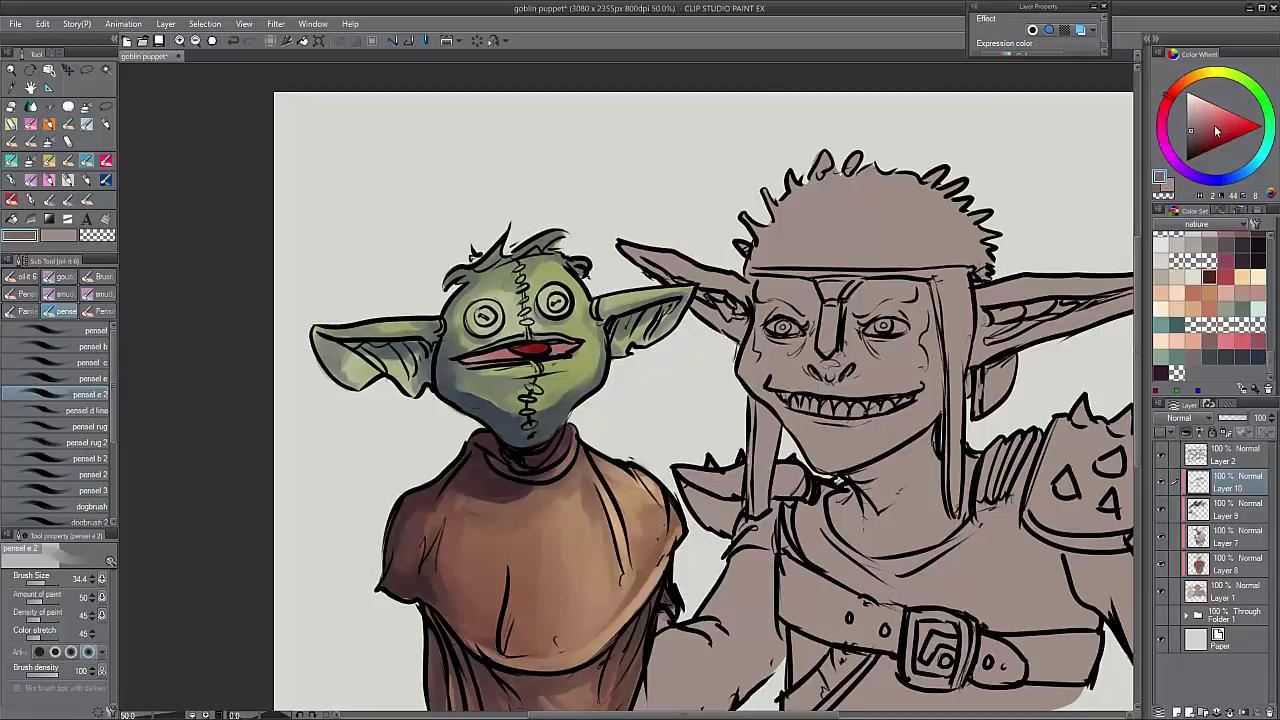
click(1216, 124)
mouse_move(470, 304)
mouse_down()
mouse_move(500, 332)
mouse_move(494, 320)
mouse_move(566, 314)
mouse_move(568, 298)
mouse_move(566, 312)
mouse_move(504, 324)
mouse_move(476, 304)
mouse_move(496, 334)
mouse_up()
click(1190, 78)
click(1218, 134)
click(1200, 105)
click(1199, 143)
click(1188, 97)
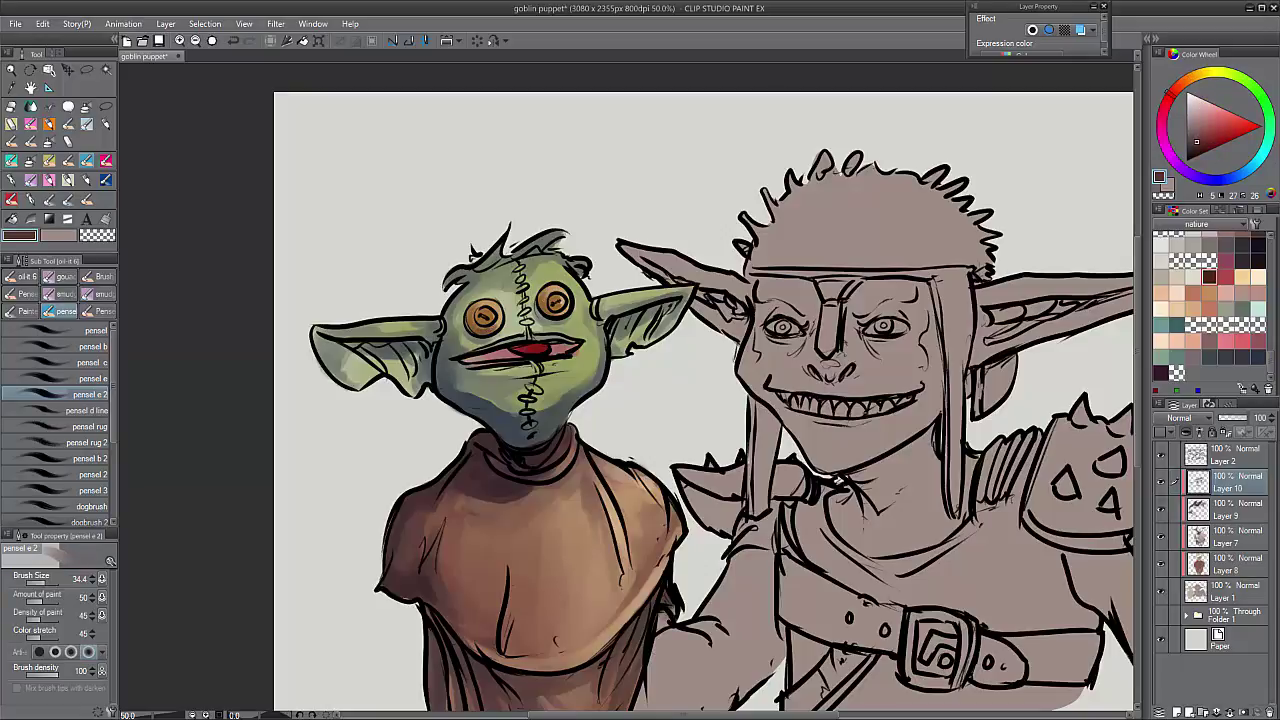
alt+click(535, 321)
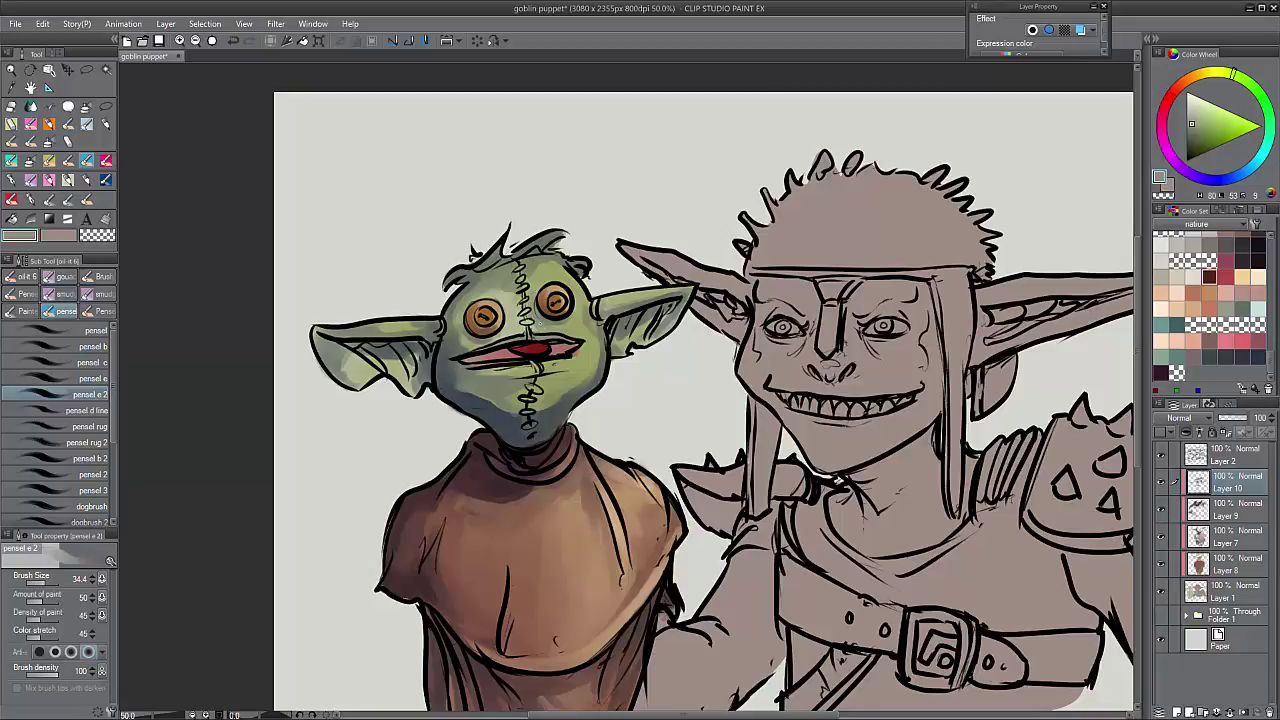
- Sample orange from the button eye, reduce the brush size to 17, and colour the stitches above the mouth
alt+click(545, 306)
scroll(545, 308, up, 2)
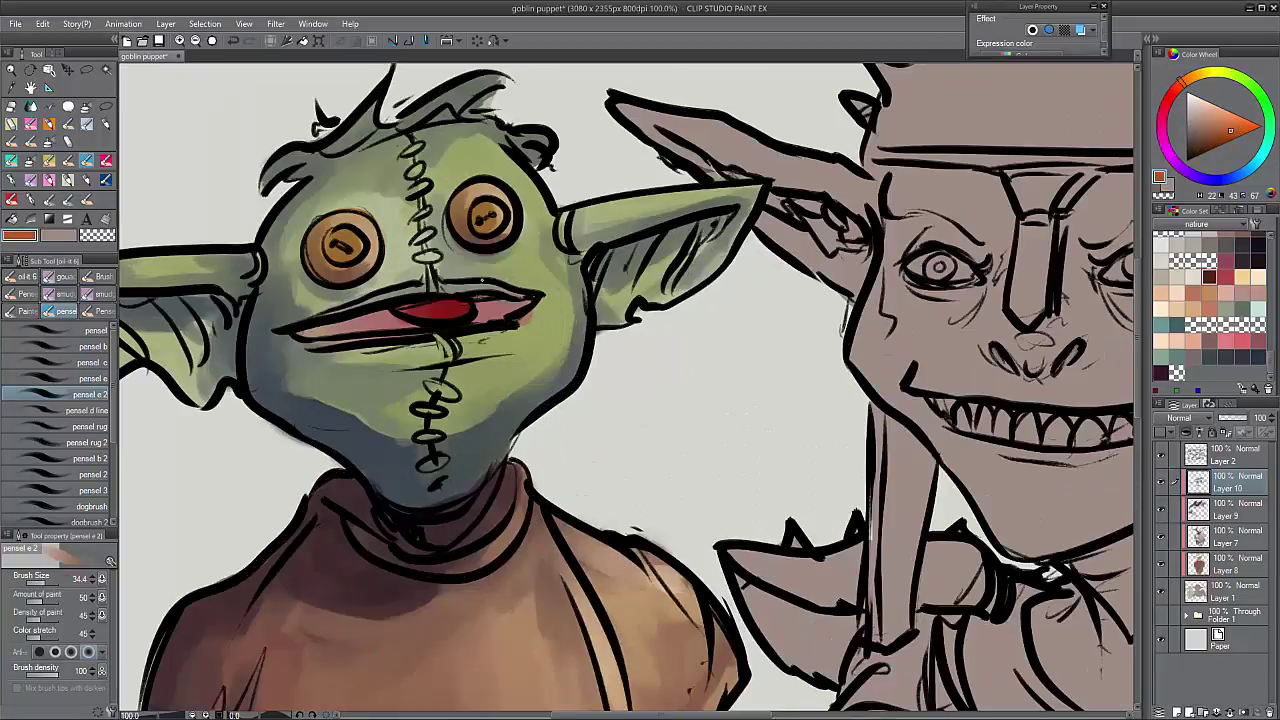
key(bracketleft)
key(bracketleft)
key(bracketleft)
key(bracketleft)
drag(430, 290, 410, 142)
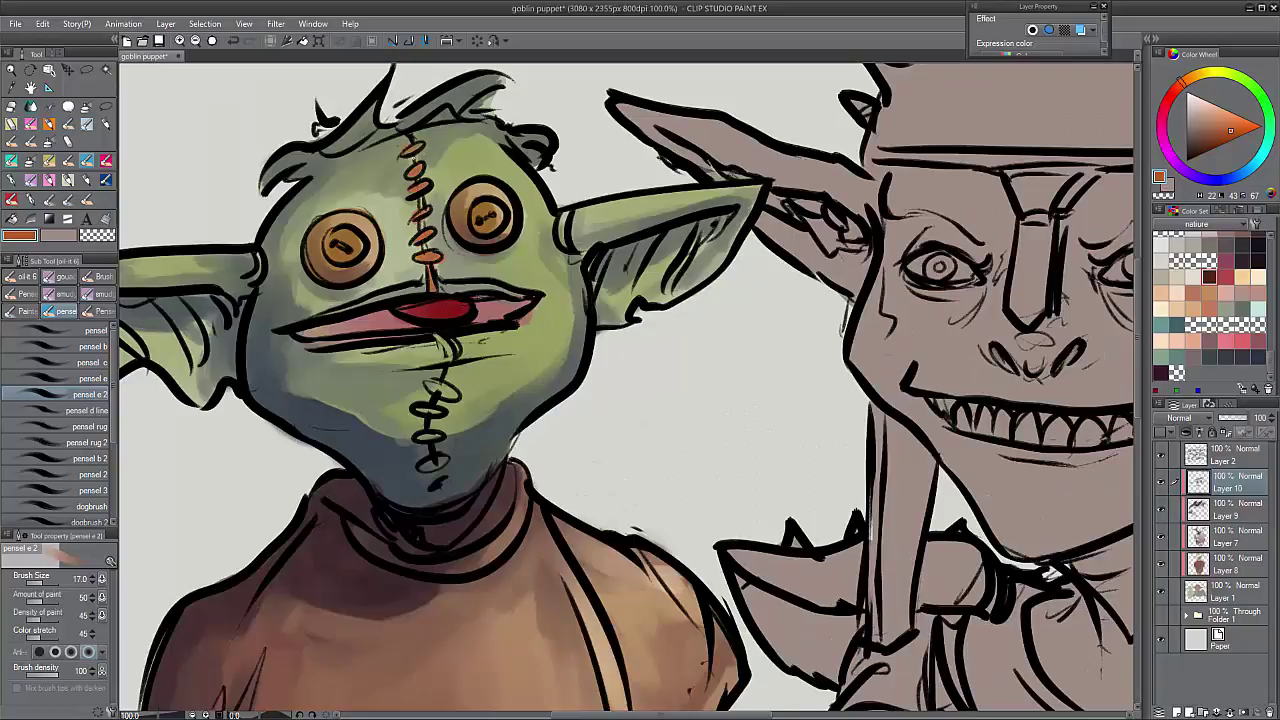
drag(416, 200, 430, 248)
- Colour the stitches below the mouth orange and darken the lowest one with a sampled dark brown
key(c)
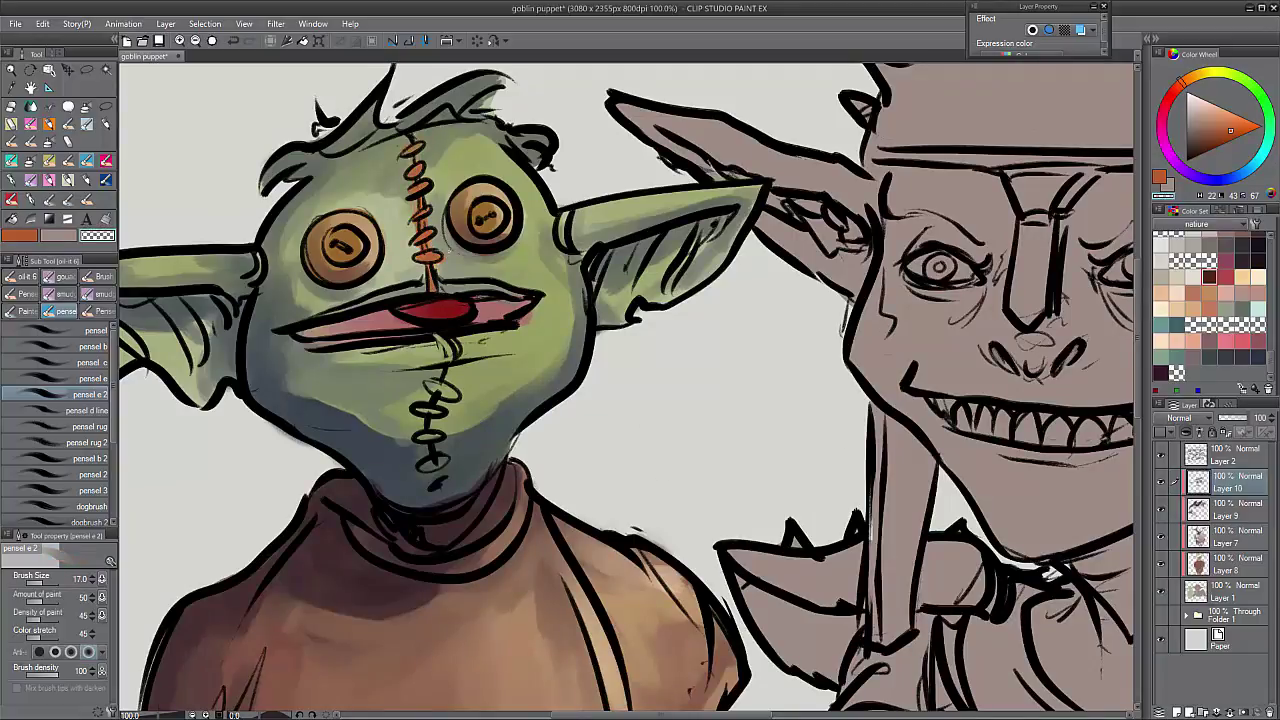
key(c)
mouse_move(440, 338)
mouse_down()
mouse_move(452, 364)
mouse_move(436, 396)
mouse_up()
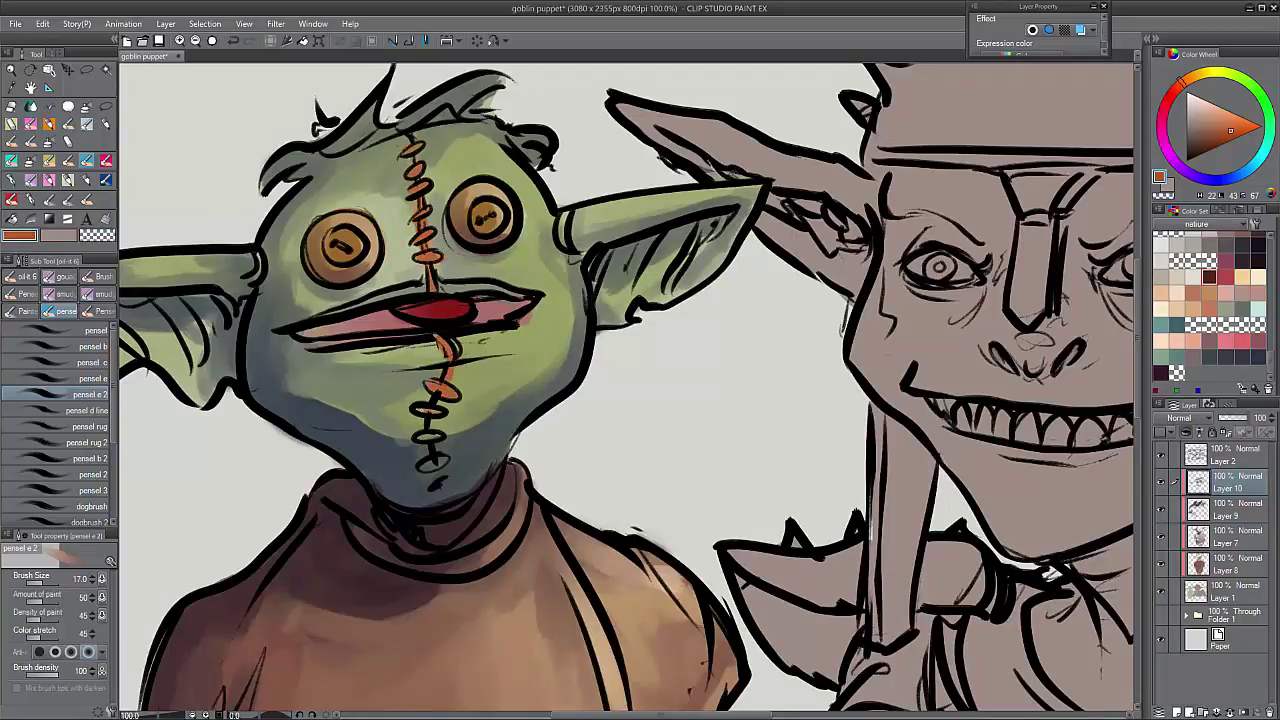
mouse_move(424, 458)
mouse_down()
mouse_move(448, 470)
mouse_move(440, 446)
mouse_up()
alt+click(437, 468)
scroll(437, 479, down, 2)
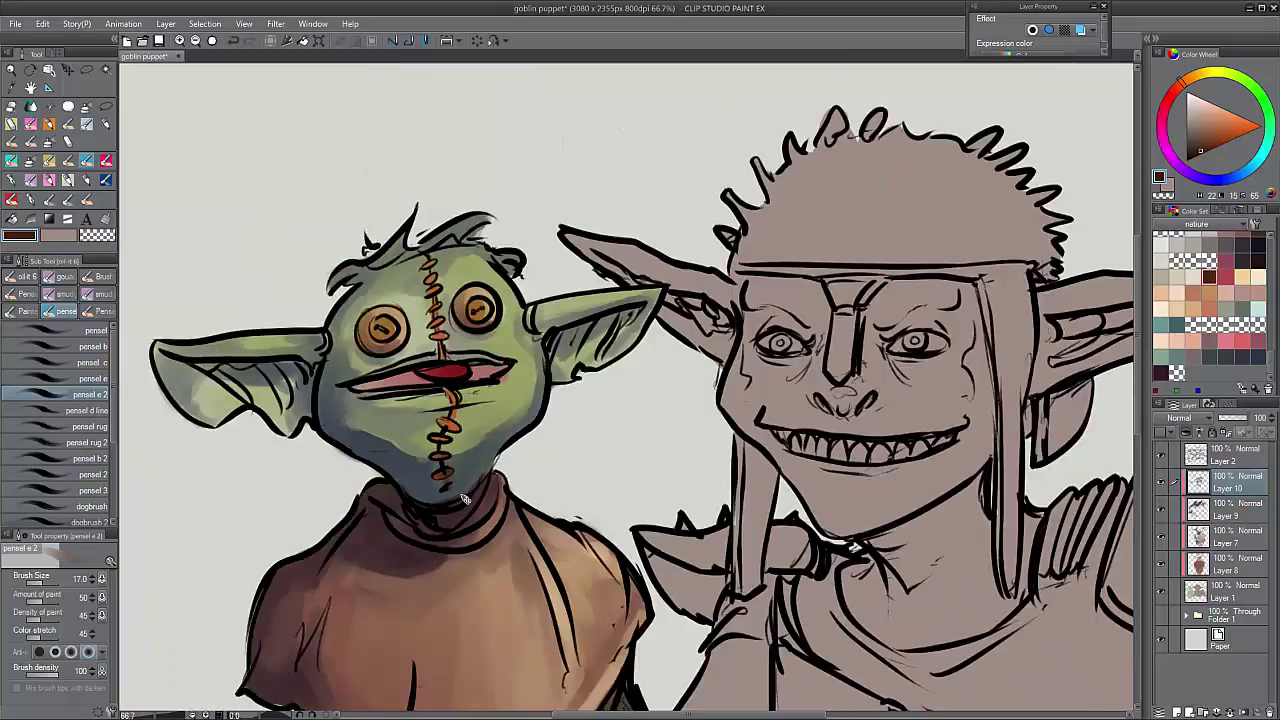
alt+click(488, 404)
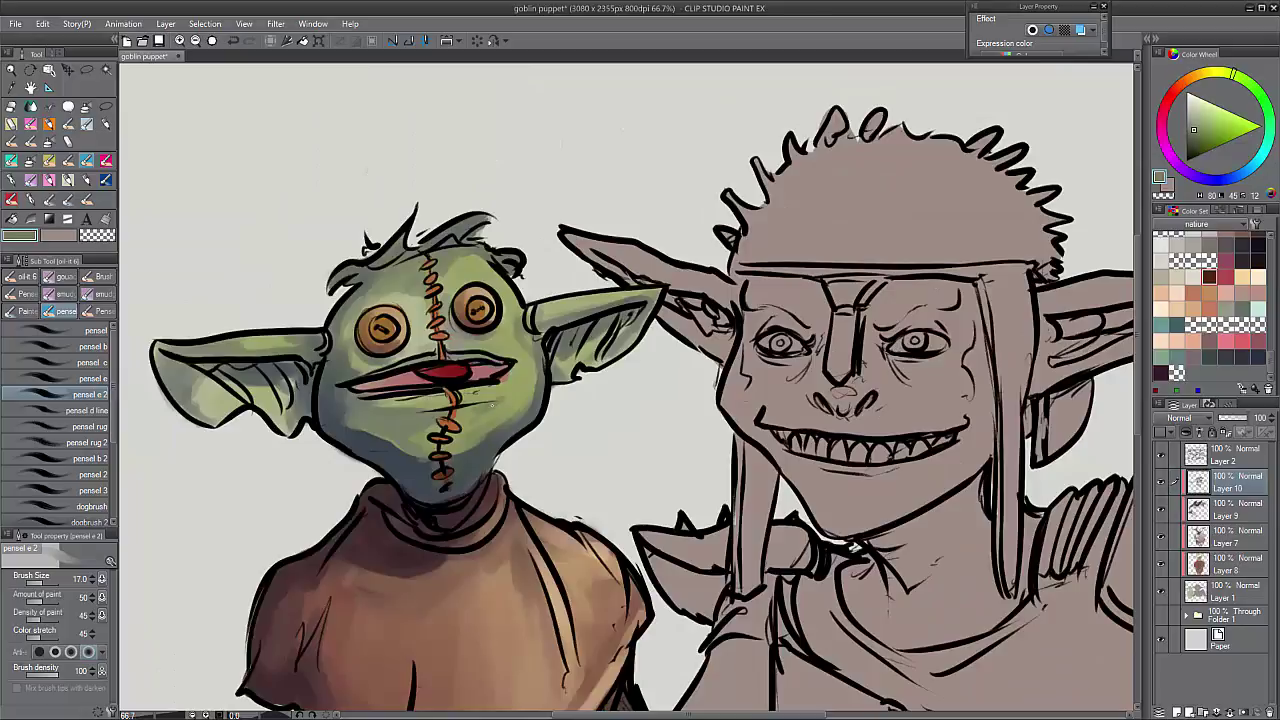
scroll(692, 553, down, 2)
scroll(692, 553, up, 2)
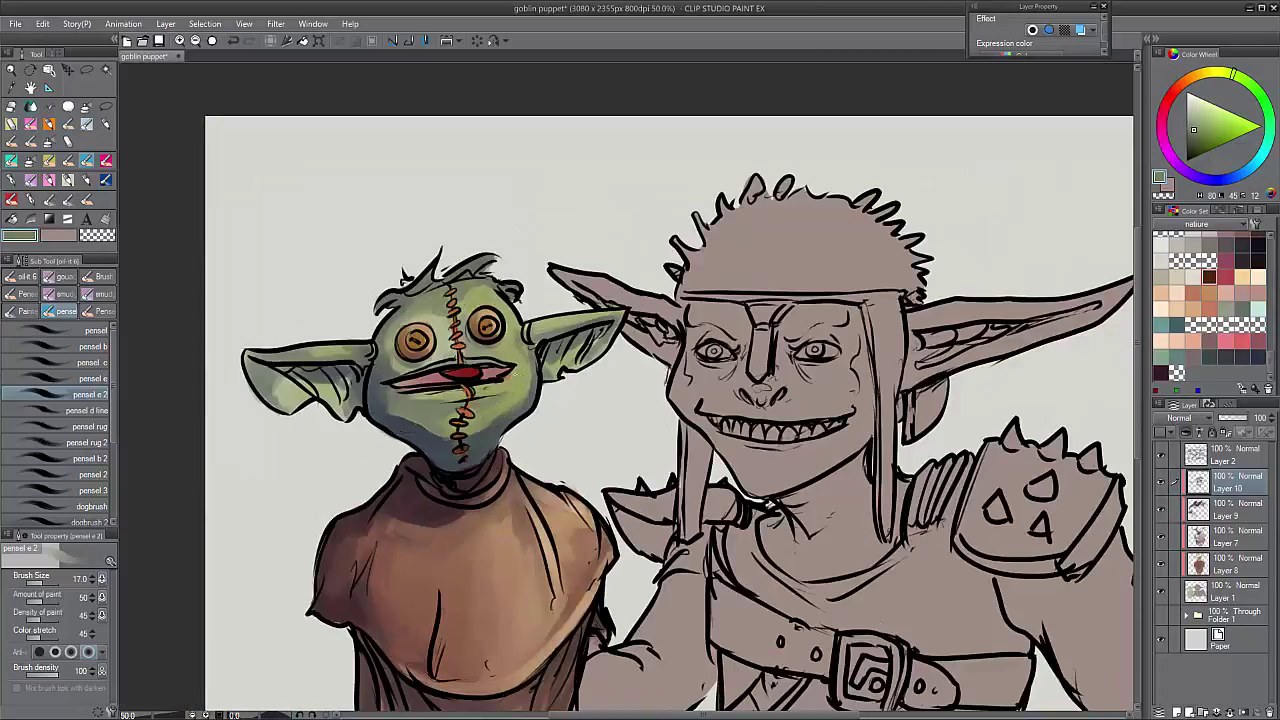
- Add a new layer above Layer 10 and paint white highlights on the button eyes
click(1186, 90)
key(ctrl+shift+n)
key(ctrl+alt+0)
drag(420, 256, 406, 242)
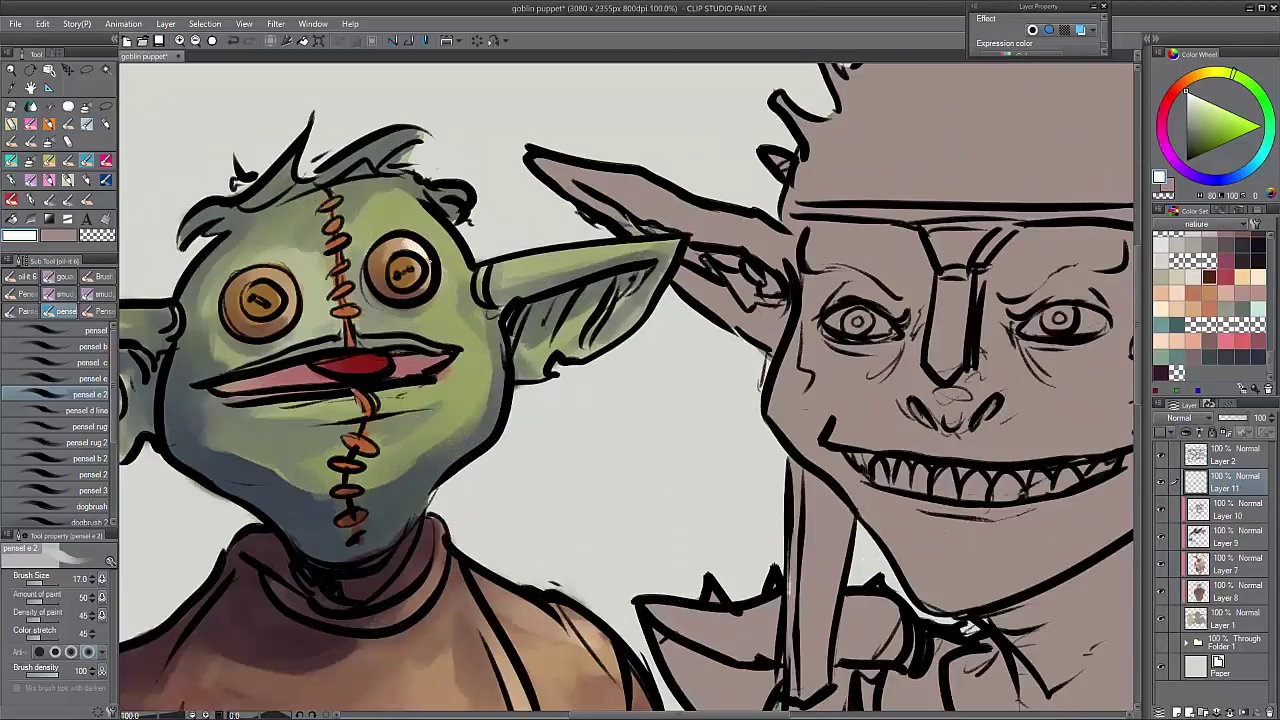
mouse_move(290, 286)
mouse_down()
mouse_move(276, 274)
mouse_move(292, 298)
mouse_up()
- Sample dark red from the puppet's mouth and deepen the shading inside the lips
alt+click(358, 372)
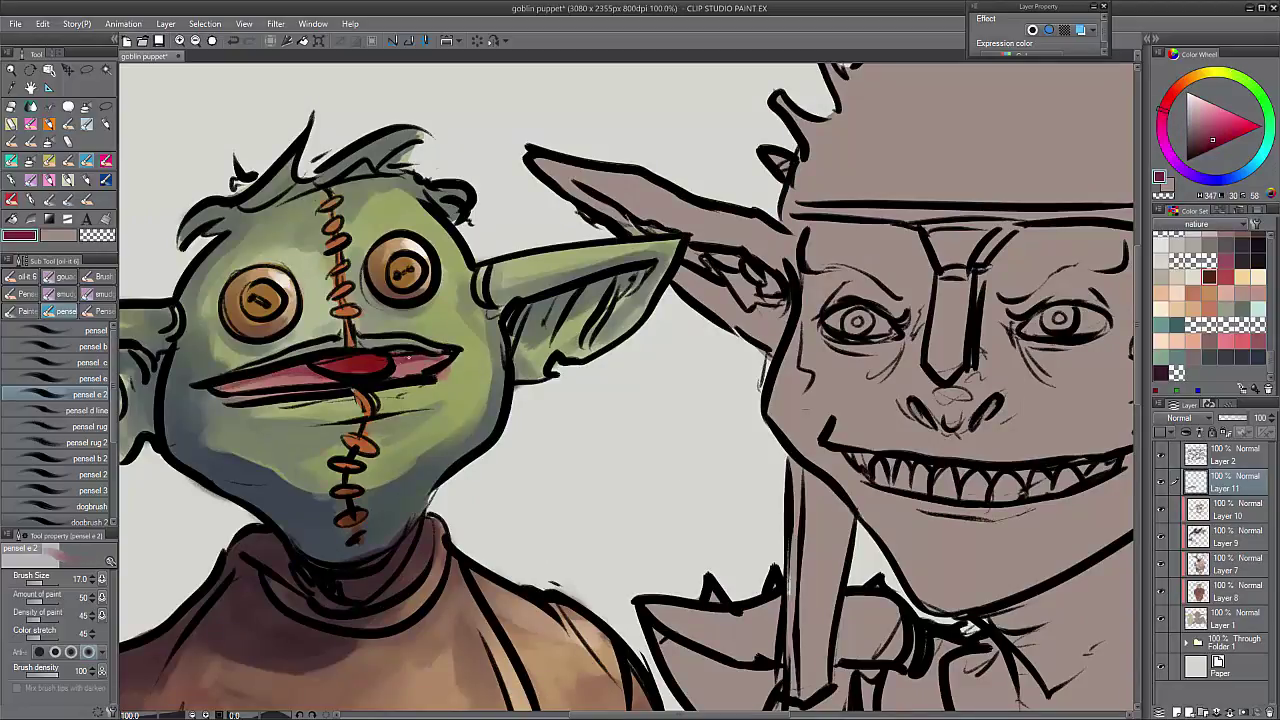
scroll(457, 312, down, 3)
scroll(462, 313, up, 2)
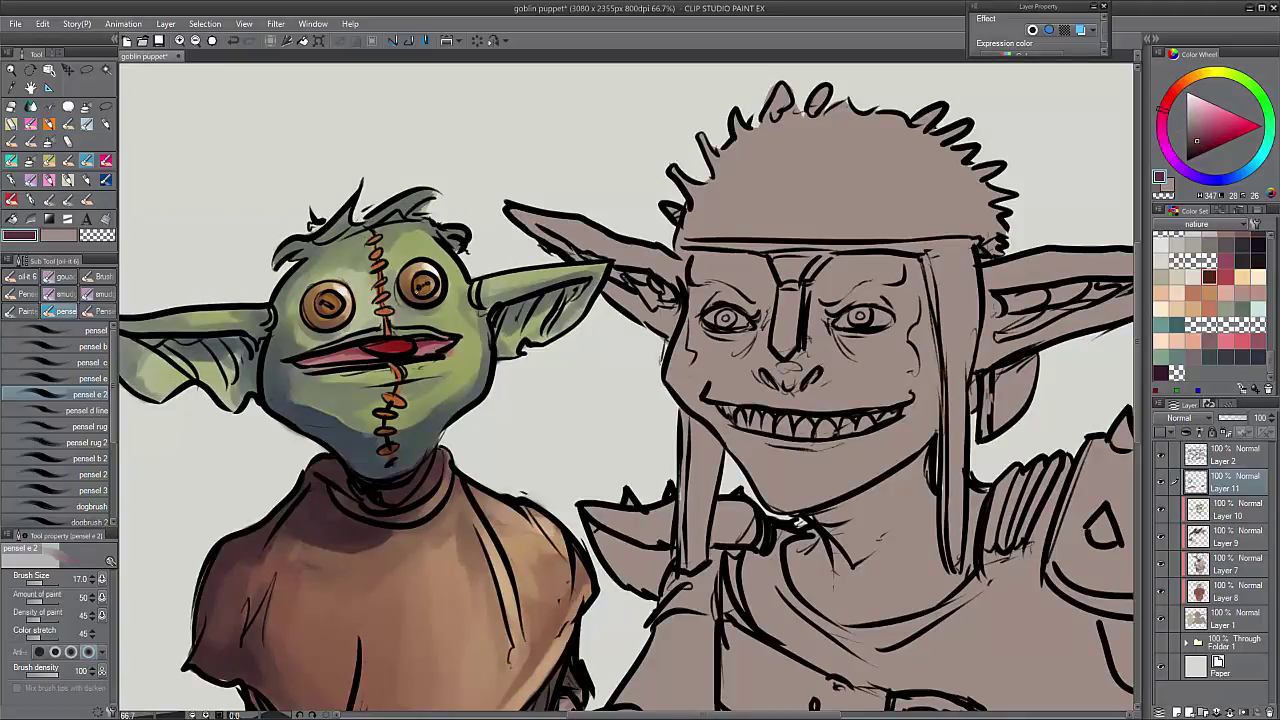
scroll(448, 270, down, 1)
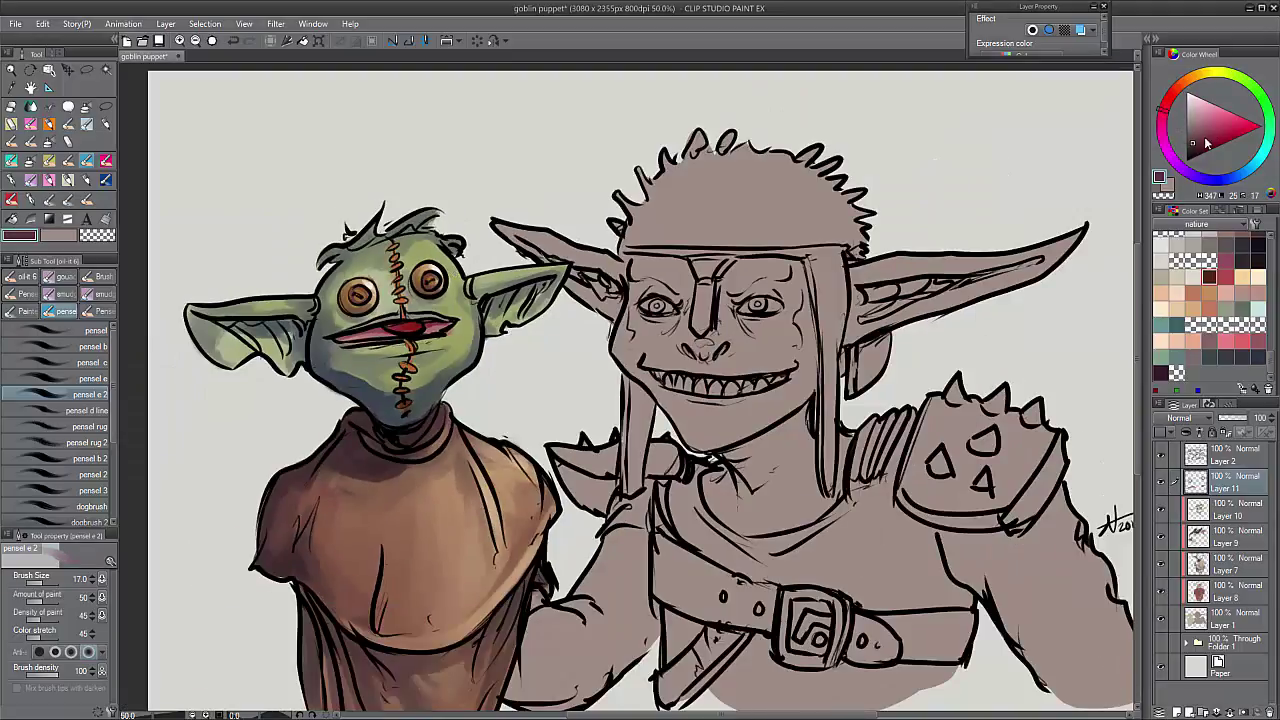
- Clip Layer 11 to the layer below and shade the puppet's hair with dark maroon
key(ctrl+alt+g)
drag(320, 256, 434, 234)
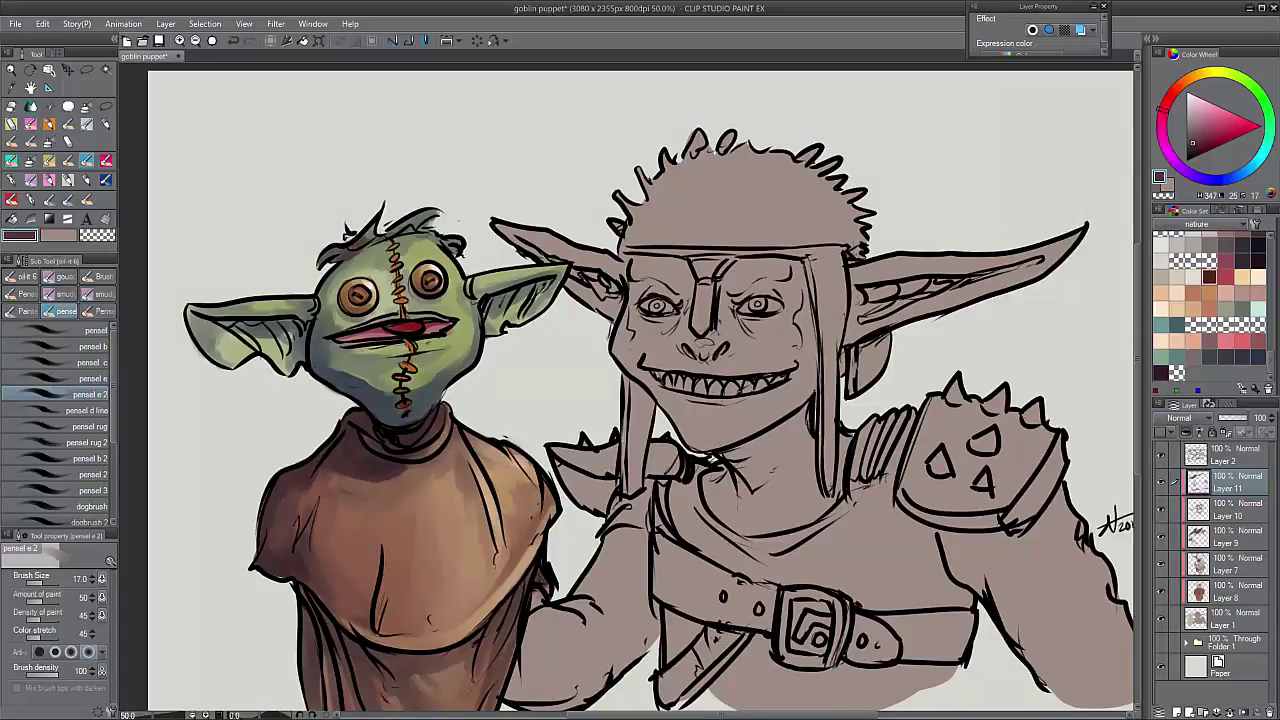
drag(610, 387, 630, 368)
- Add a clipped layer above Layer 11 and brush maroon and crimson tones inside both of the puppet's ears
click(1184, 711)
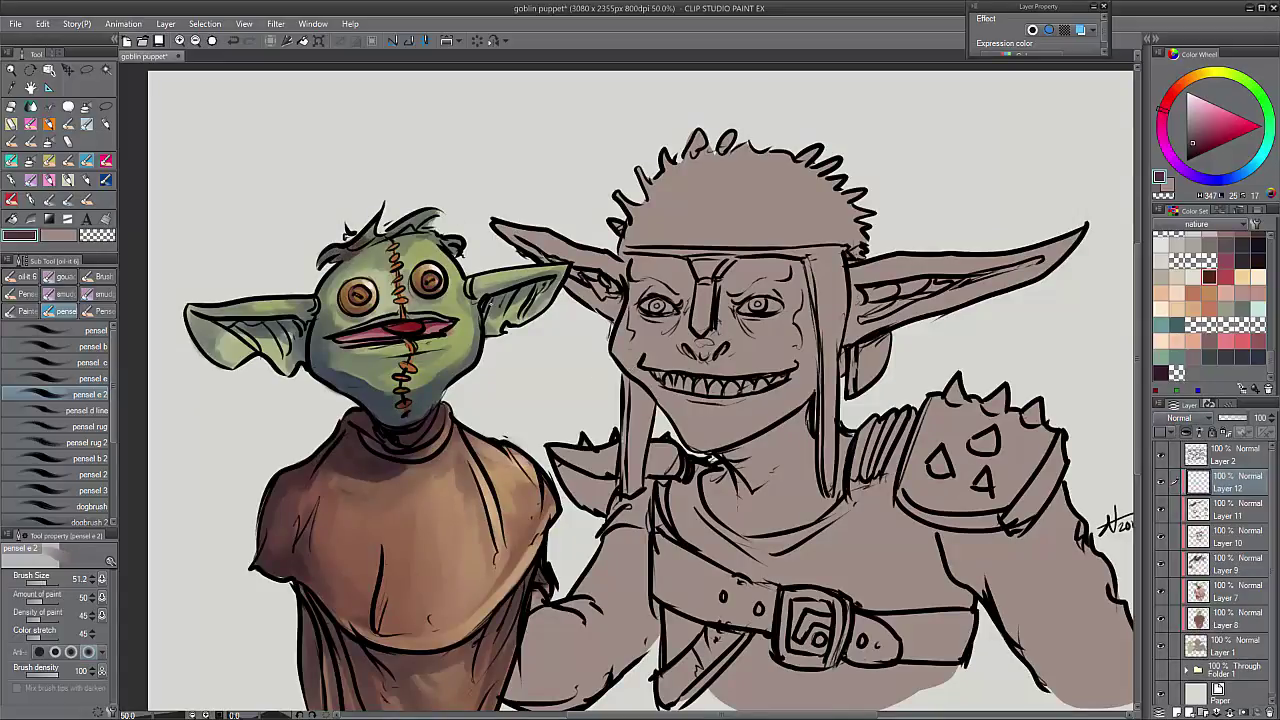
mouse_move(490, 298)
mouse_down()
mouse_move(530, 292)
mouse_move(505, 310)
mouse_up()
drag(232, 330, 292, 342)
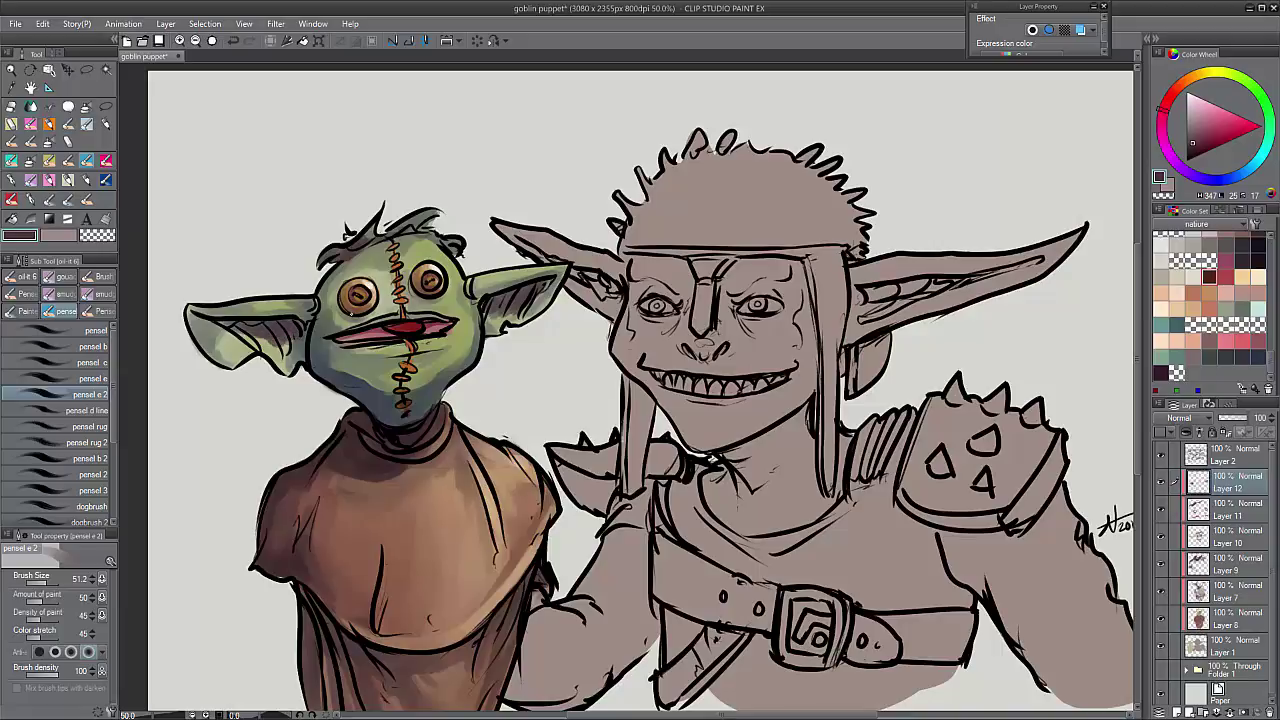
drag(480, 290, 520, 290)
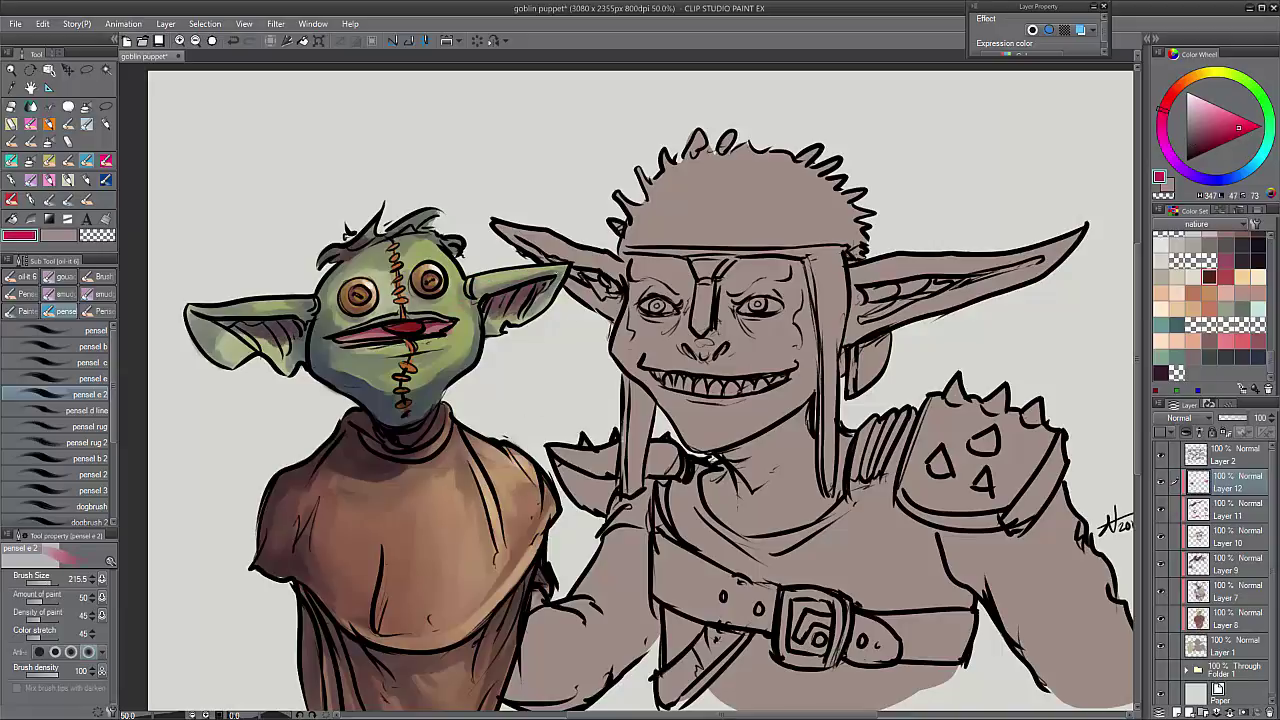
drag(244, 341, 276, 336)
- Add a clipped layer above Layer 12 in Overlay mode and brush a crimson tint over the puppet's right cheek
click(1178, 711)
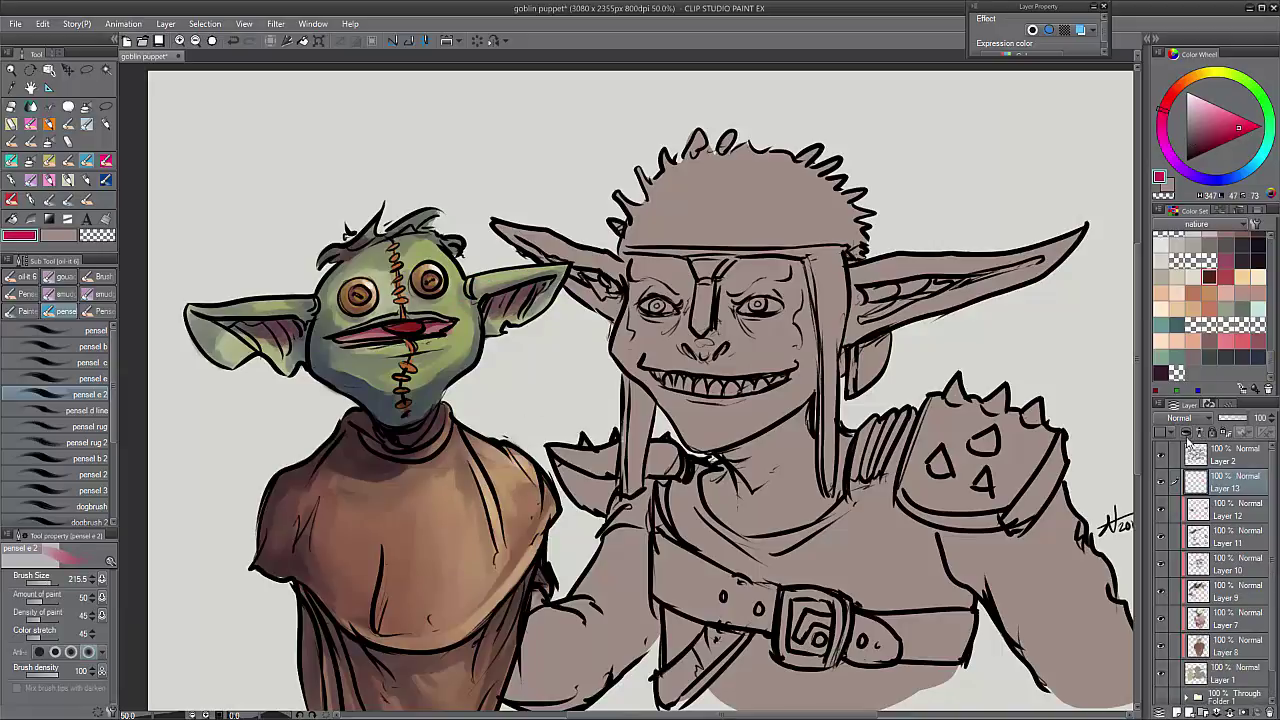
click(1182, 417)
click(1170, 592)
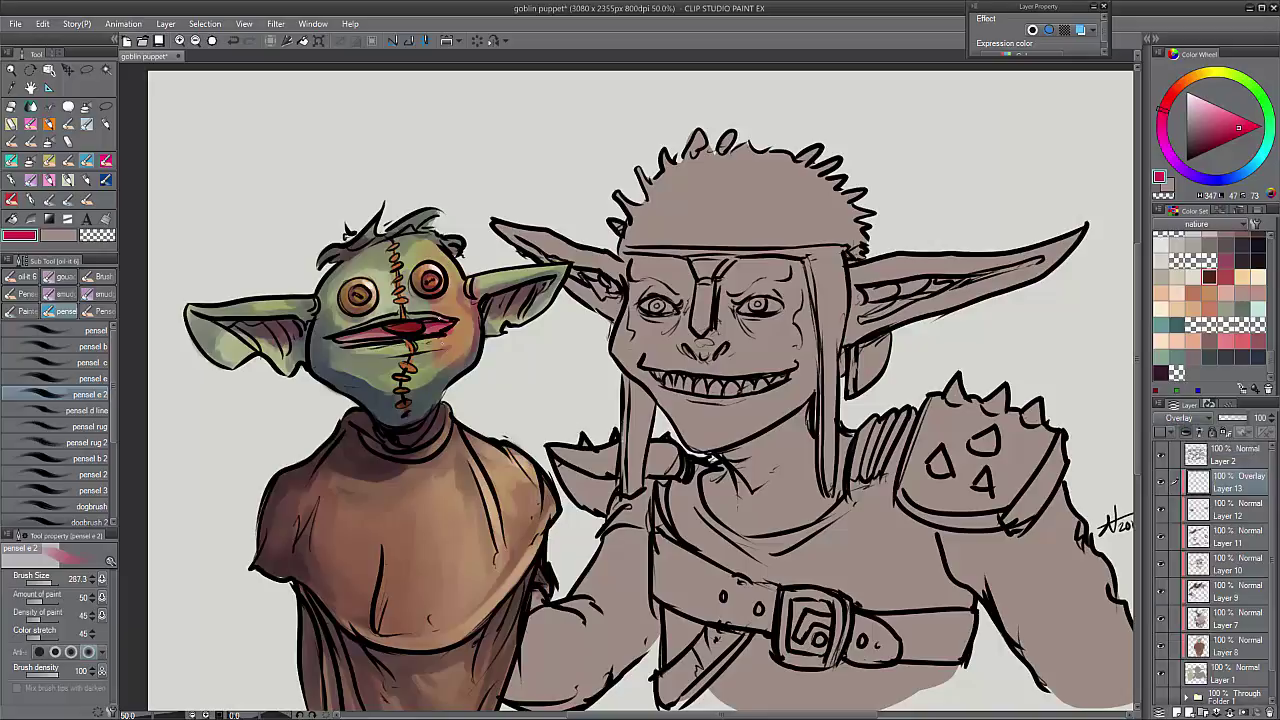
drag(424, 306, 460, 300)
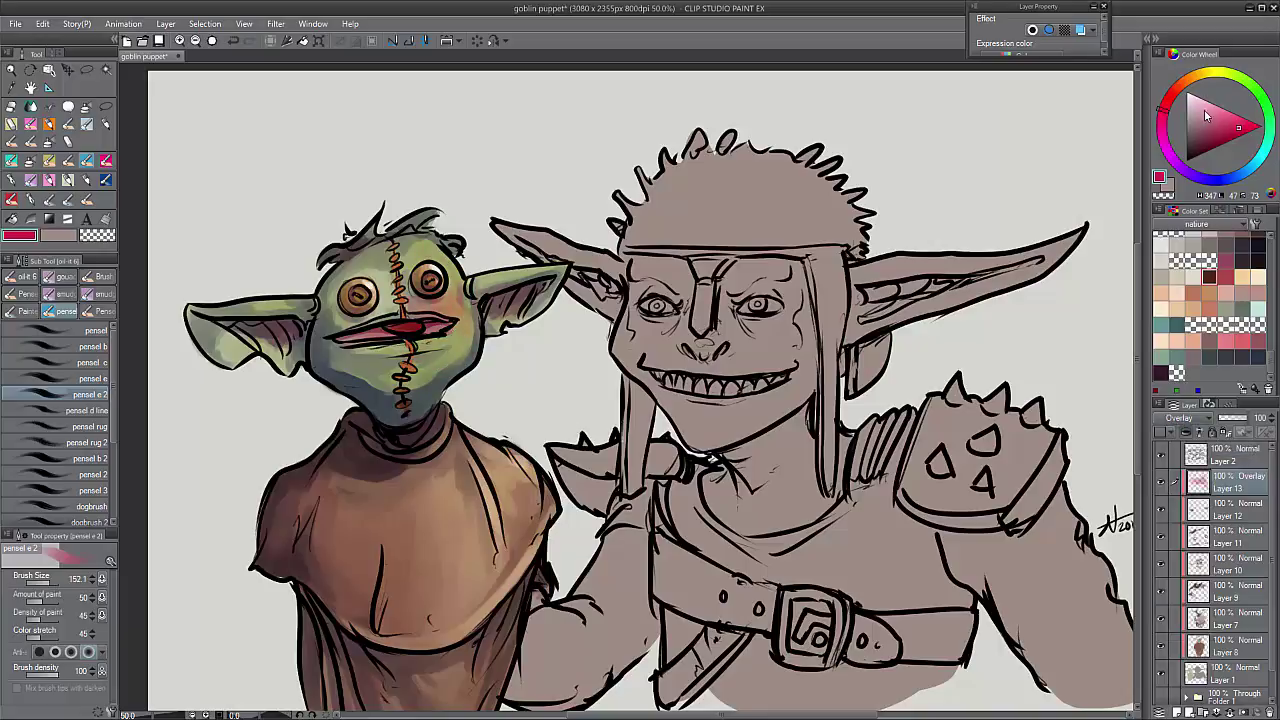
- Brush an orange and coral pink glow over the right side of the puppet's face and its right ear
click(1191, 77)
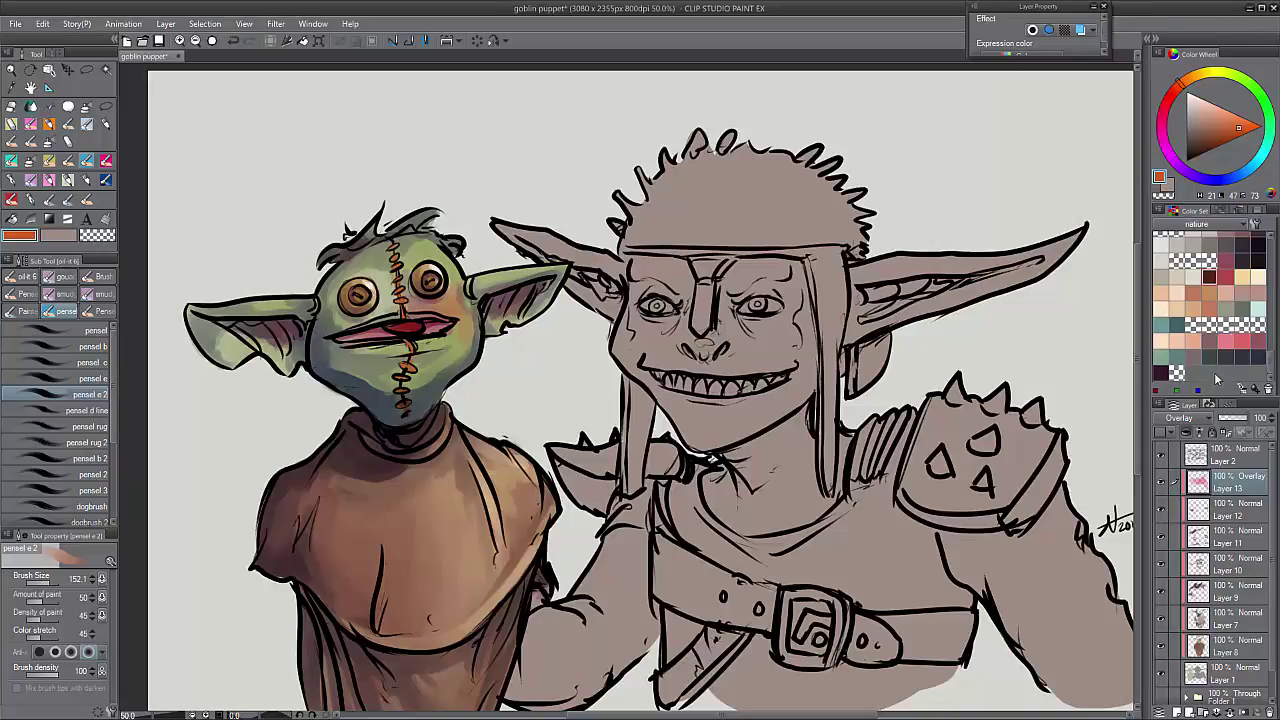
click(1225, 341)
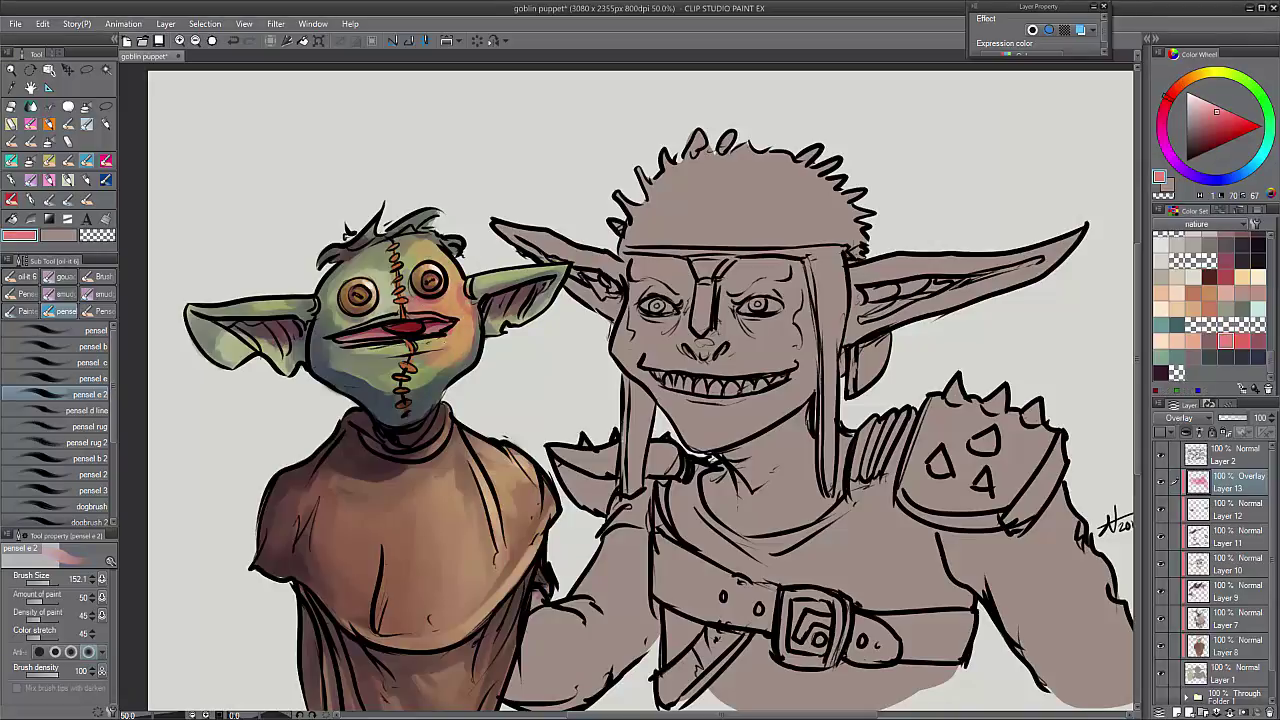
click(376, 366)
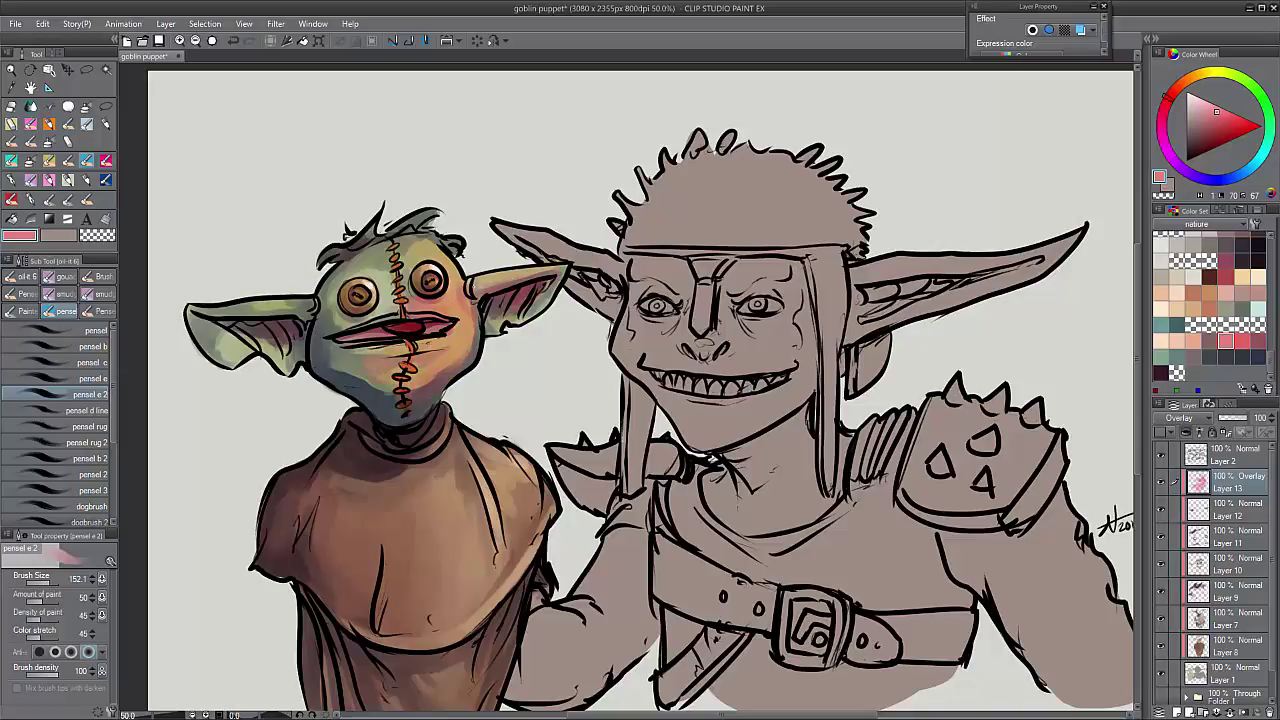
key(ctrl+minus)
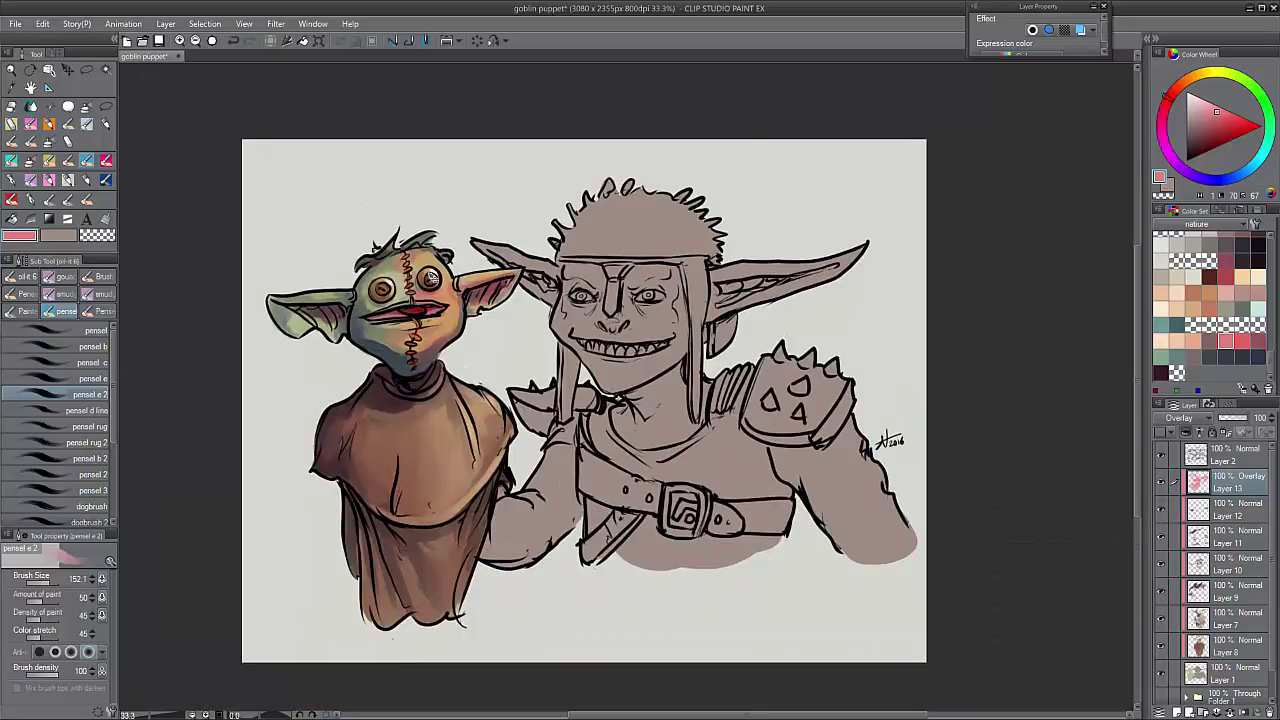
- Choose a dark teal and brush a cool tint over the left side of the puppet's head on the Overlay layer
key(ctrl+plus)
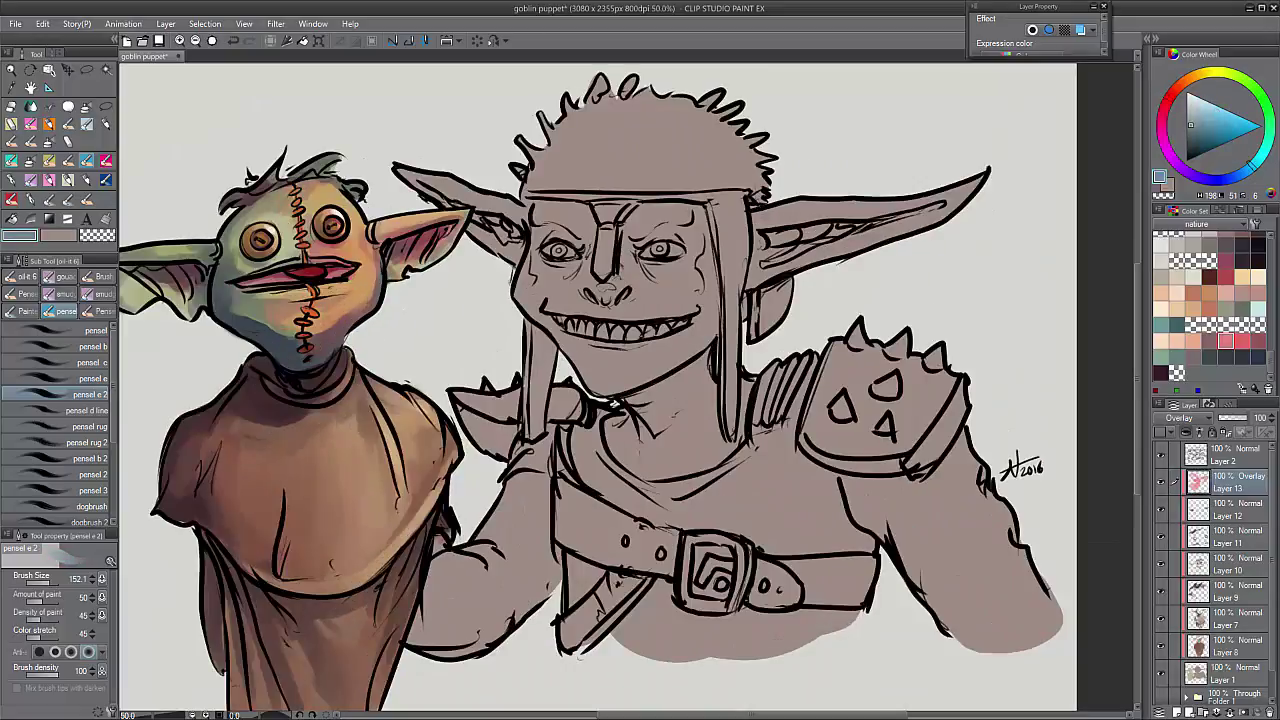
click(1204, 147)
click(254, 228)
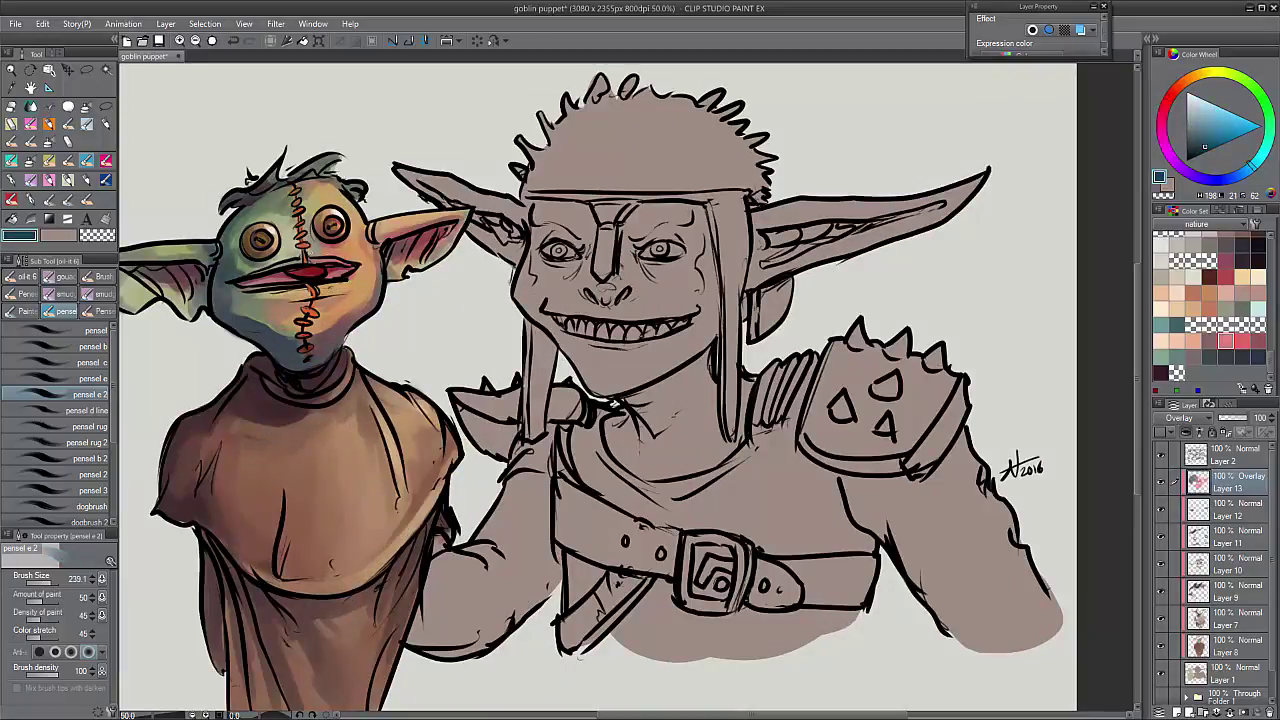
- Brush a dark maroon tint over the puppet's head and ears on the Overlay layer and lower its opacity to 42%
click(1258, 108)
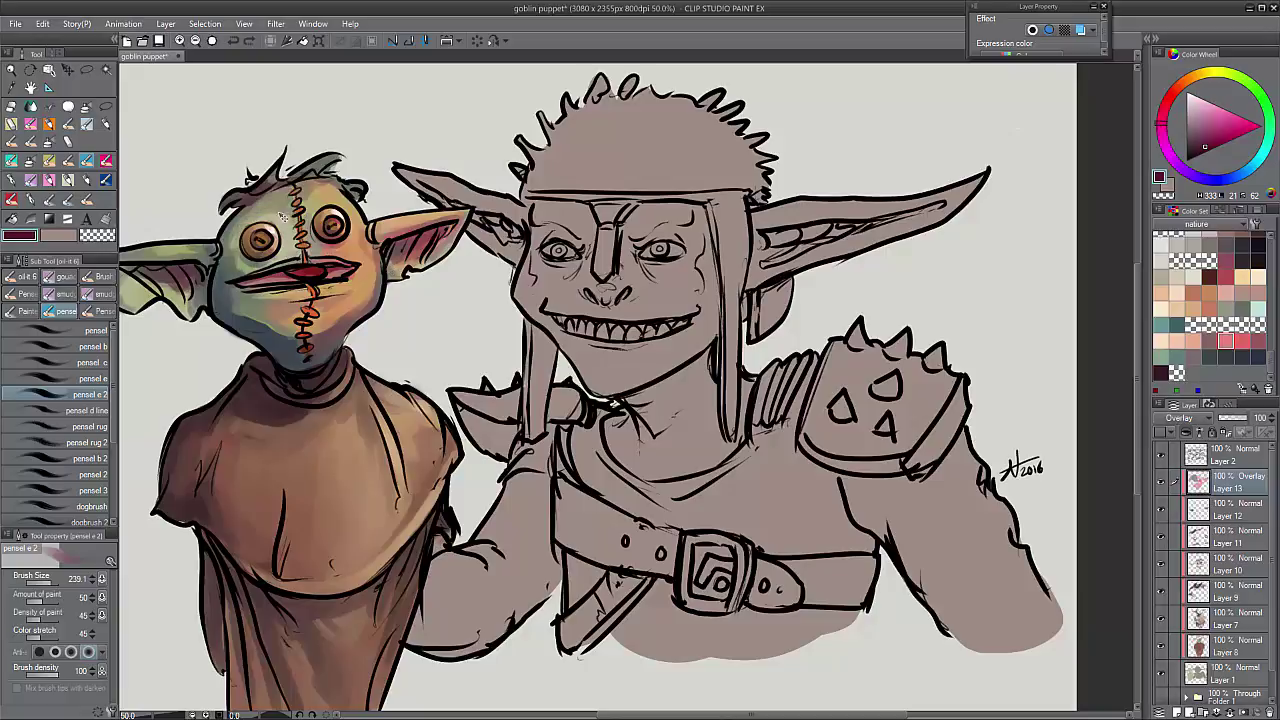
mouse_move(283, 216)
mouse_down()
mouse_move(250, 232)
mouse_move(230, 295)
mouse_move(270, 345)
mouse_move(583, 385)
mouse_up()
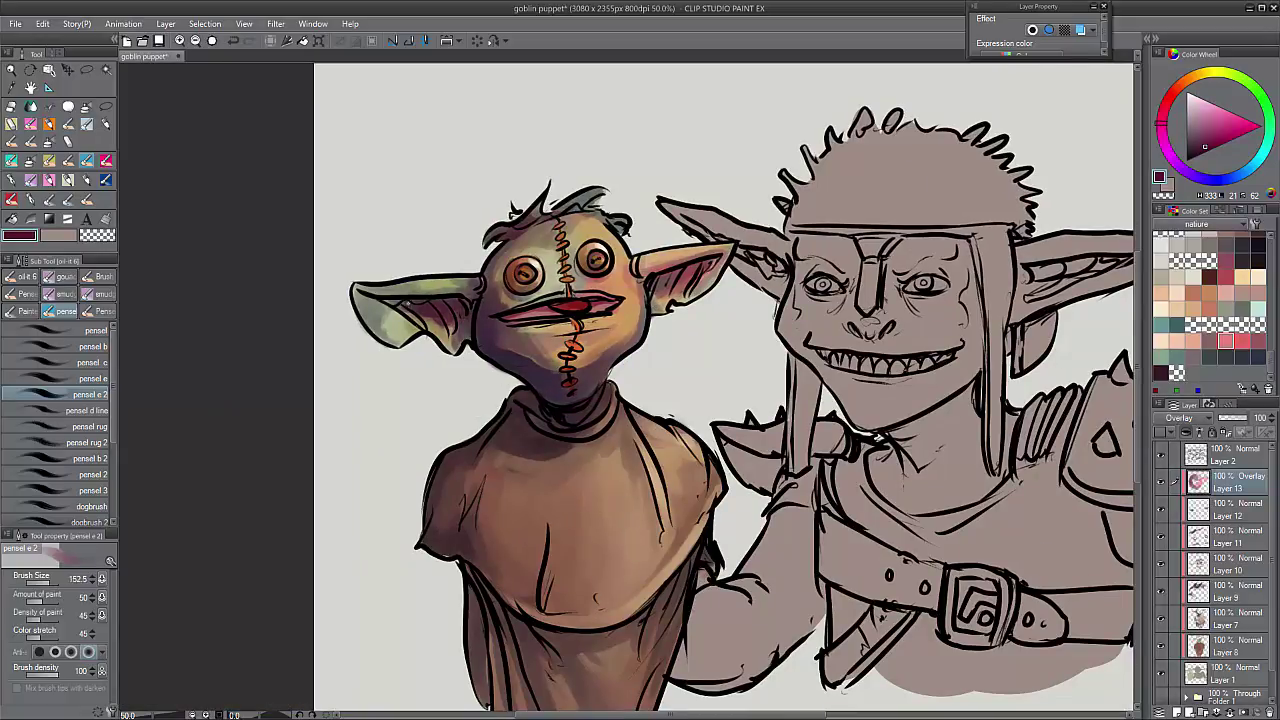
mouse_move(400, 330)
mouse_down()
mouse_move(360, 300)
mouse_move(460, 285)
mouse_up()
drag(655, 310, 688, 297)
scroll(796, 237, down, 1)
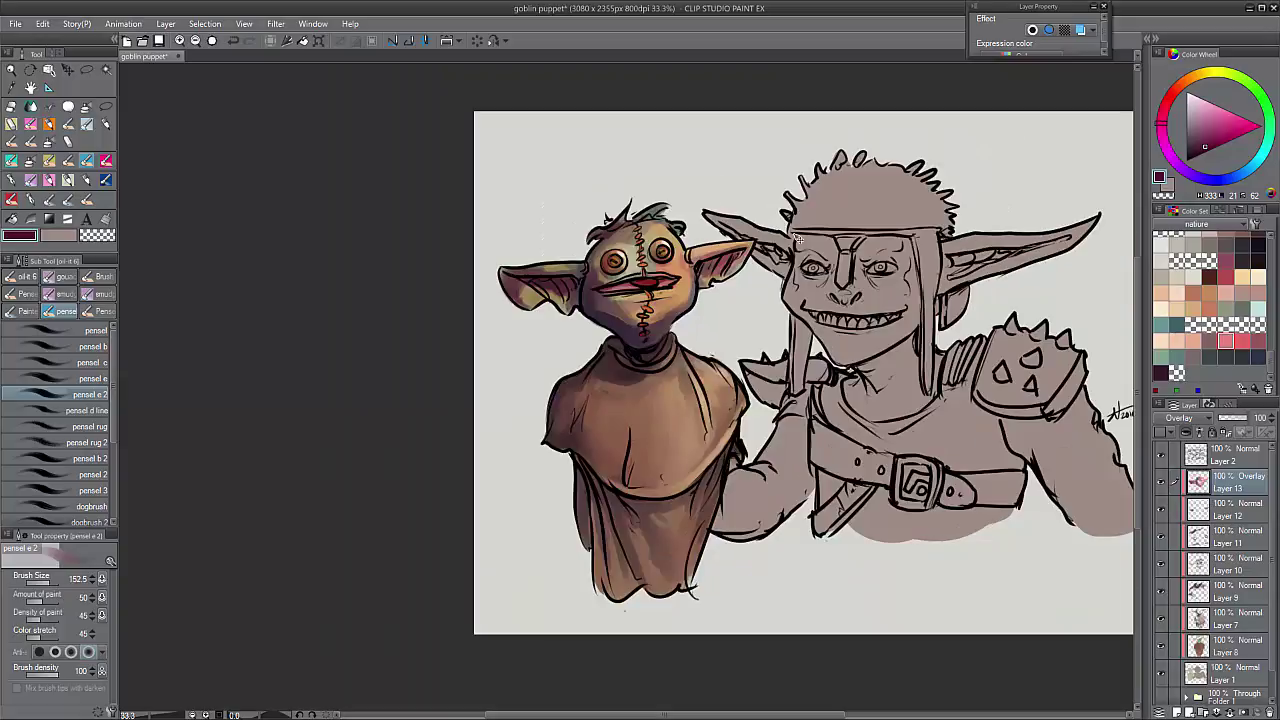
mouse_move(1240, 417)
mouse_down()
mouse_move(1237, 447)
mouse_move(1168, 486)
mouse_up()
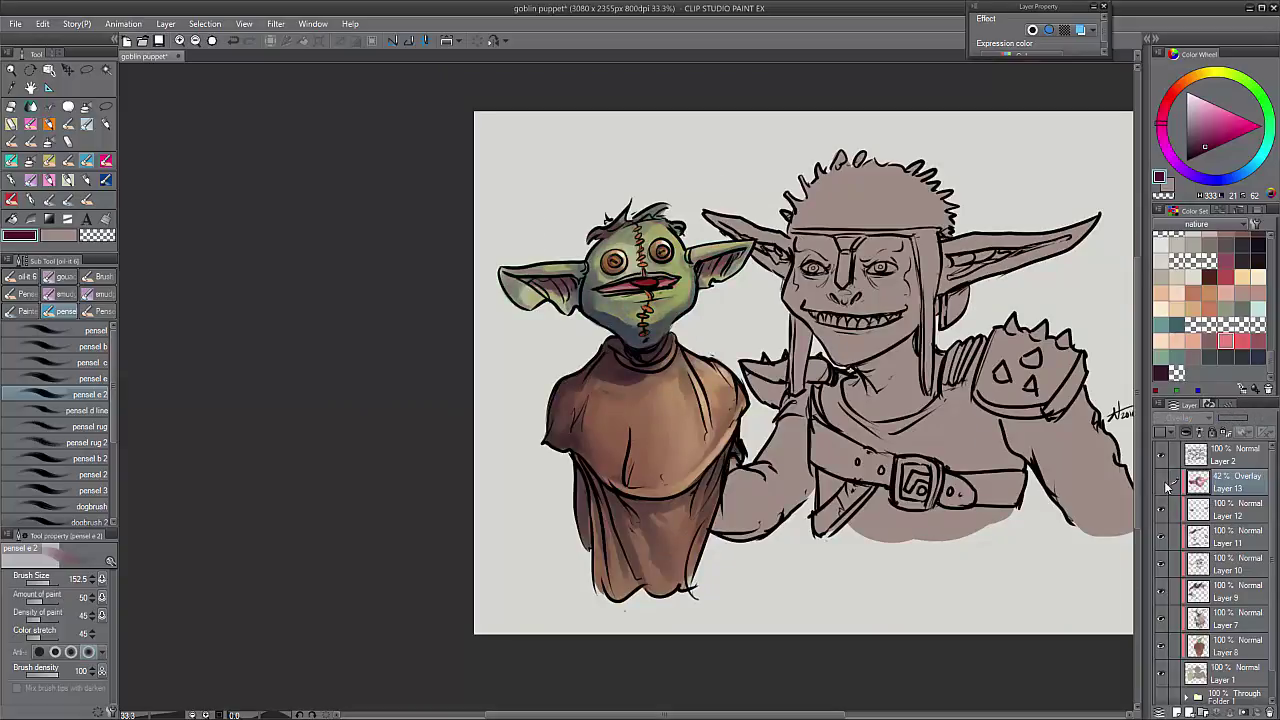
- Brush pink and muted red tints over the middle and lit side of the puppet's cape on the Overlay layer
key(ctrl+plus)
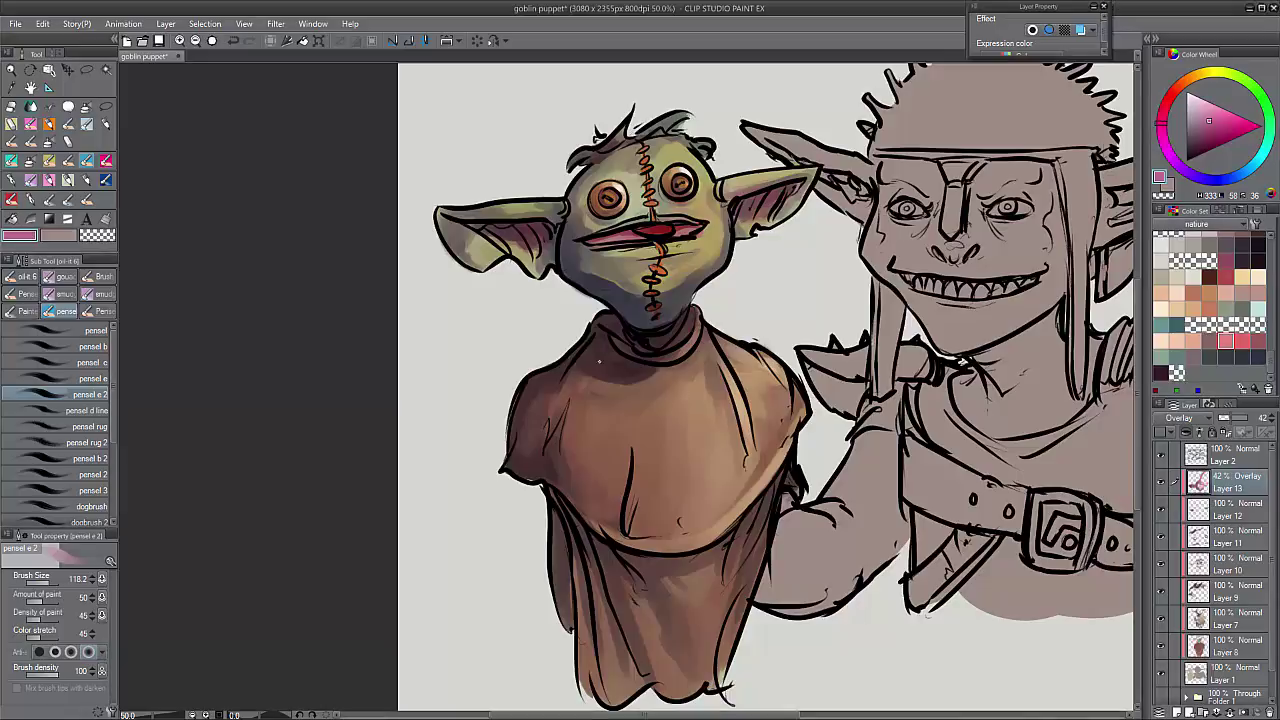
alt+click(686, 394)
drag(690, 370, 738, 465)
drag(745, 355, 775, 425)
drag(680, 375, 730, 485)
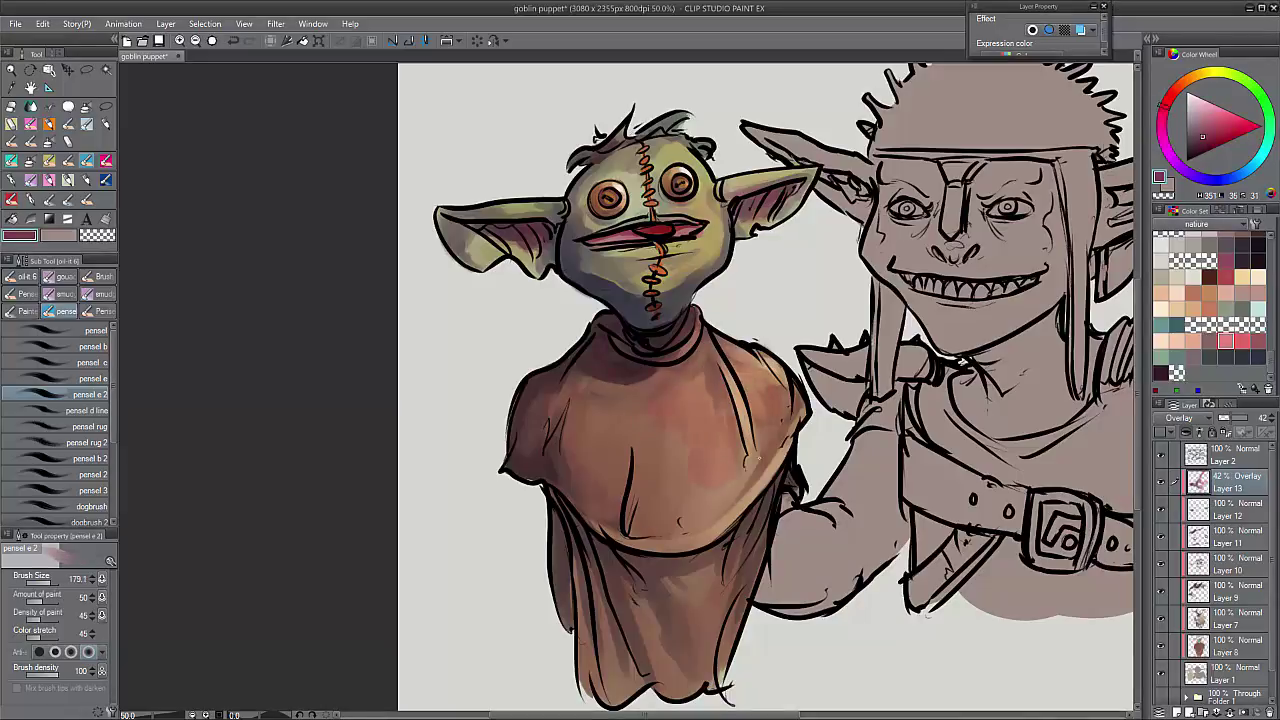
drag(715, 430, 790, 525)
alt+click(640, 450)
mouse_move(598, 400)
mouse_down()
mouse_move(604, 509)
mouse_move(620, 510)
mouse_up()
- Choose a dark slate blue and brush a cool tint over the cape's shaded side and the lower robe
alt+click(604, 509)
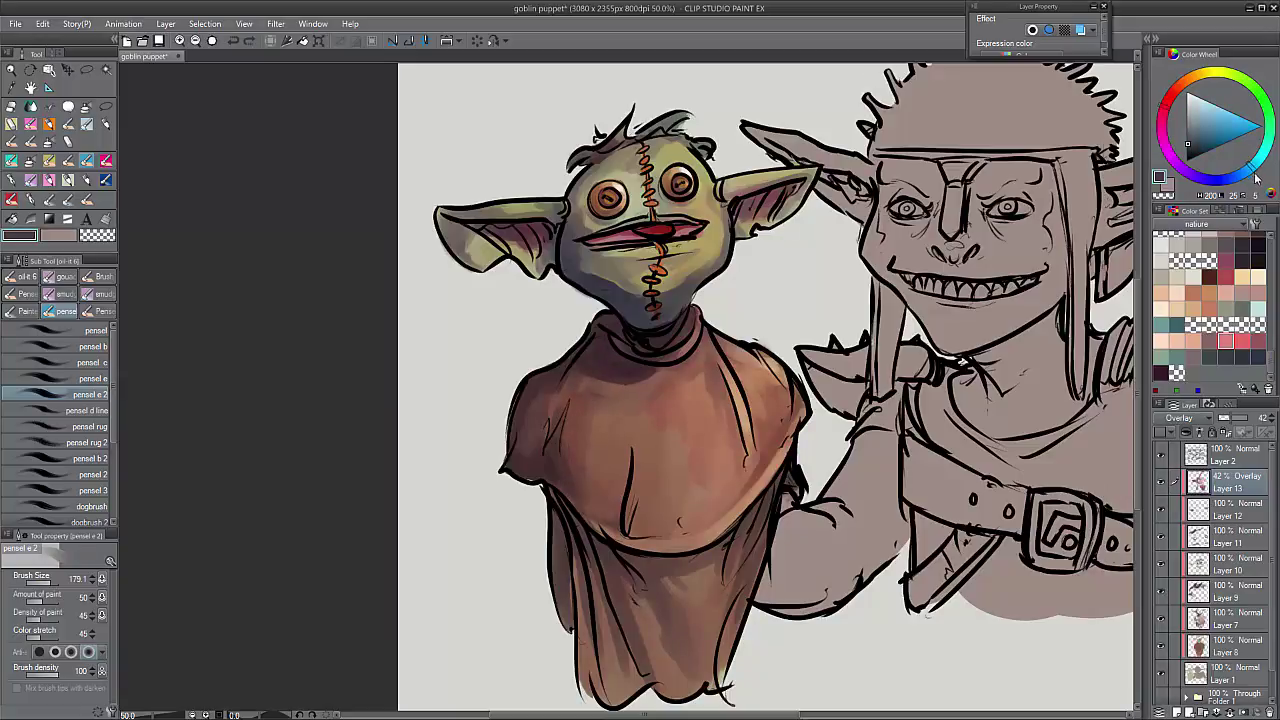
drag(525, 392, 558, 456)
drag(590, 386, 632, 534)
drag(618, 482, 668, 572)
drag(634, 460, 684, 550)
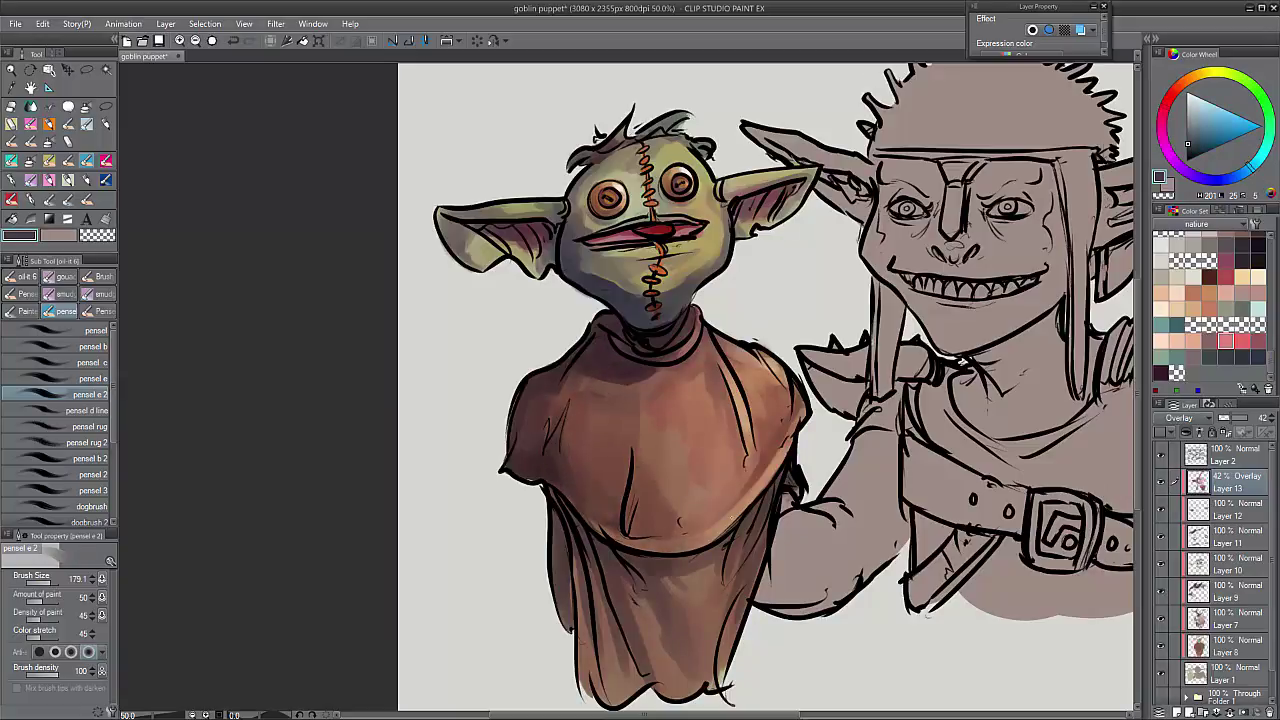
mouse_move(600, 560)
mouse_down()
mouse_move(590, 700)
mouse_move(652, 638)
mouse_up()
drag(658, 560, 716, 610)
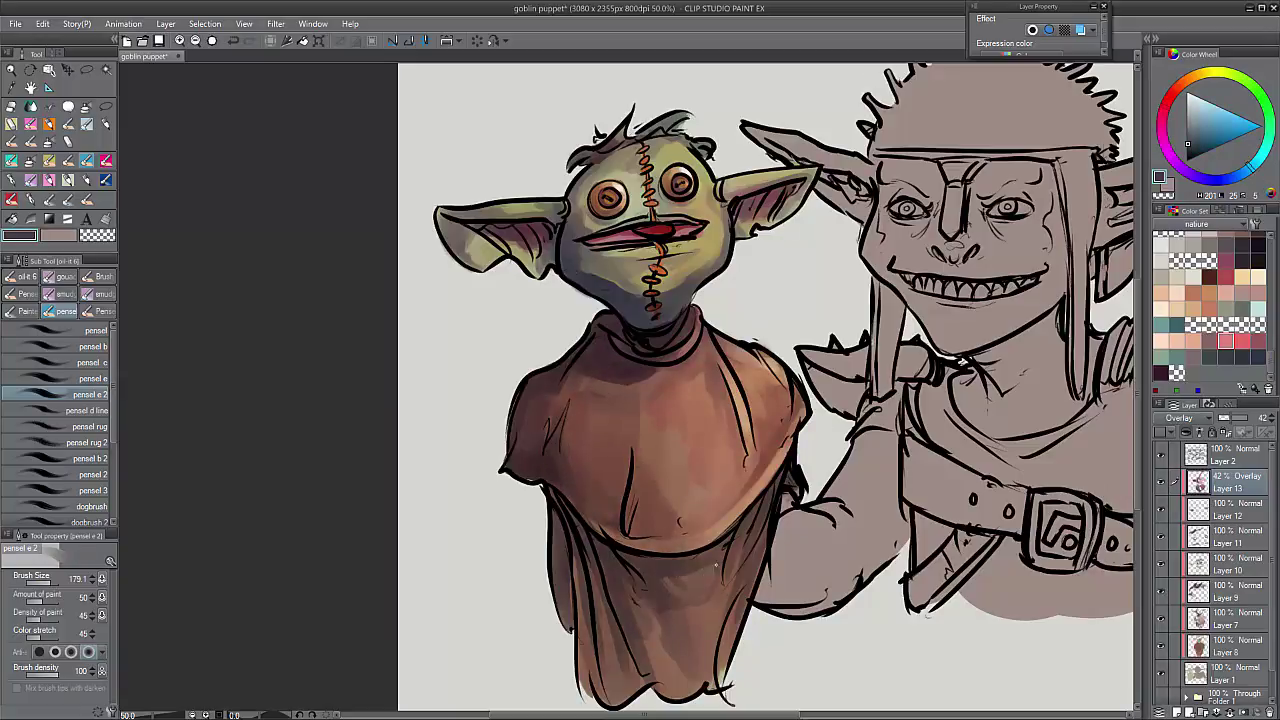
drag(726, 548, 738, 574)
drag(712, 632, 695, 610)
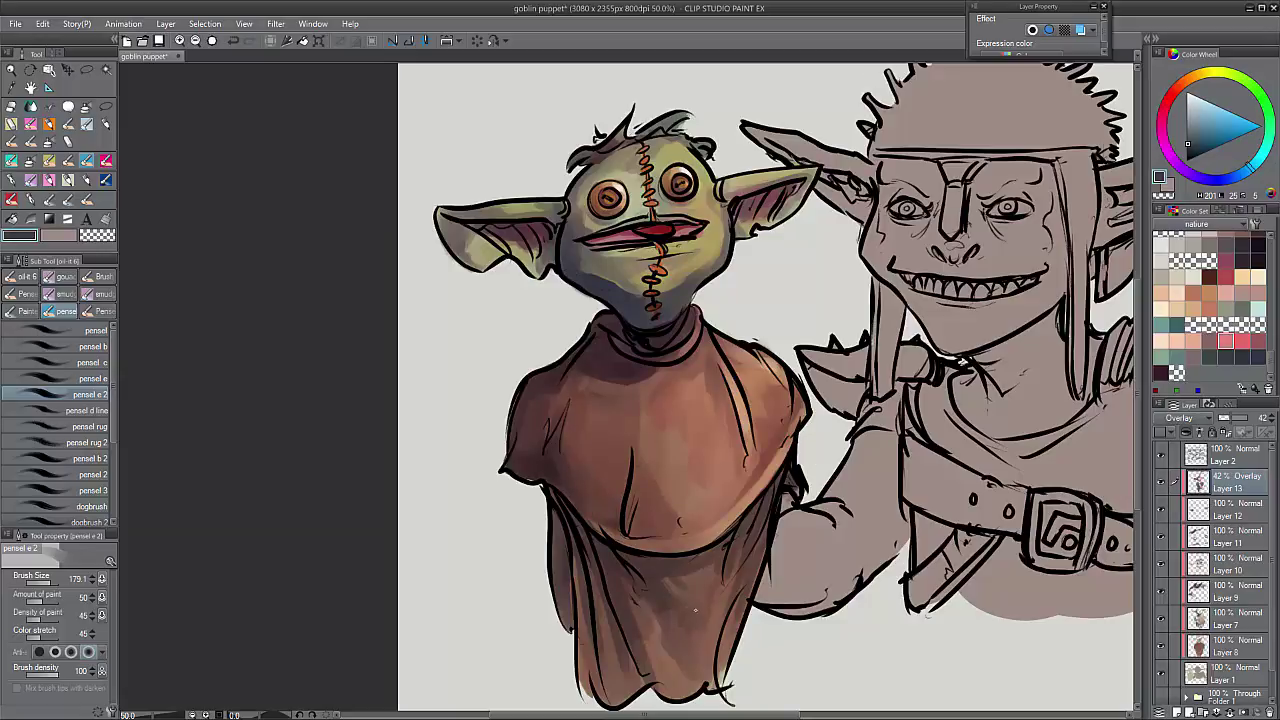
- Choose white and brush overlay highlights on the puppet's chin, cheek and ear with a smaller brush
alt+click(698, 475)
click(1185, 91)
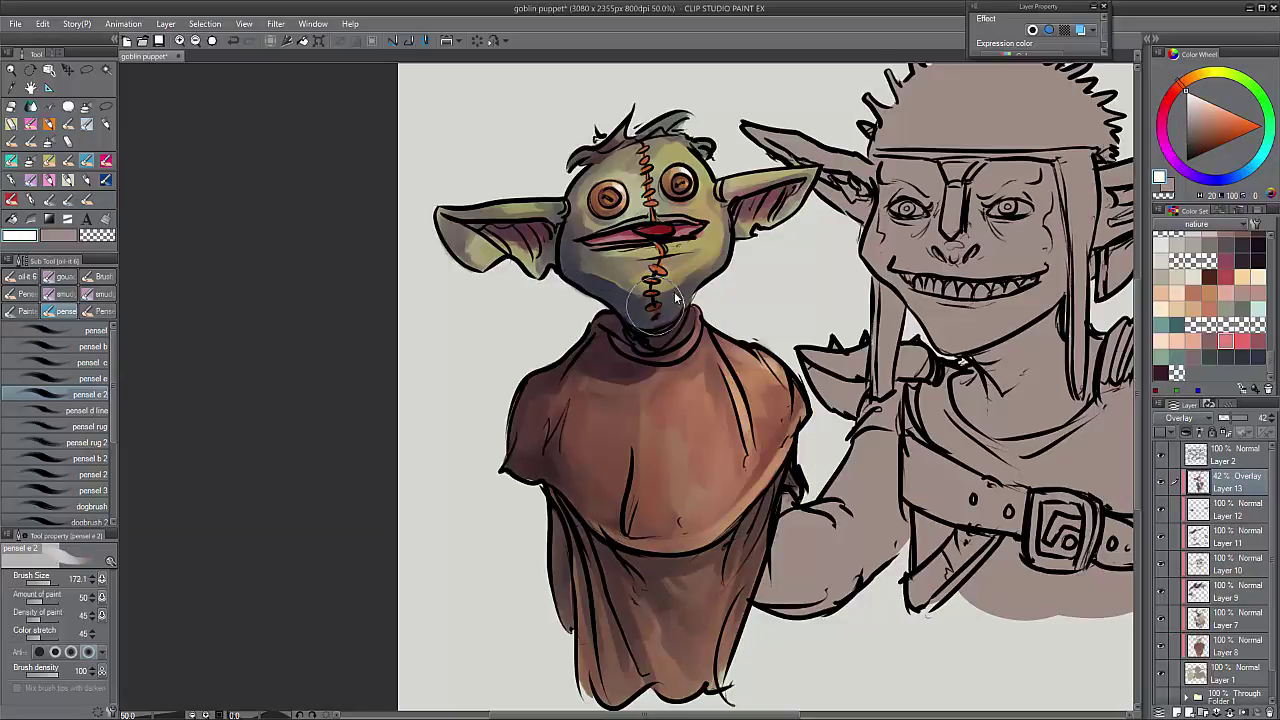
drag(681, 256, 674, 252)
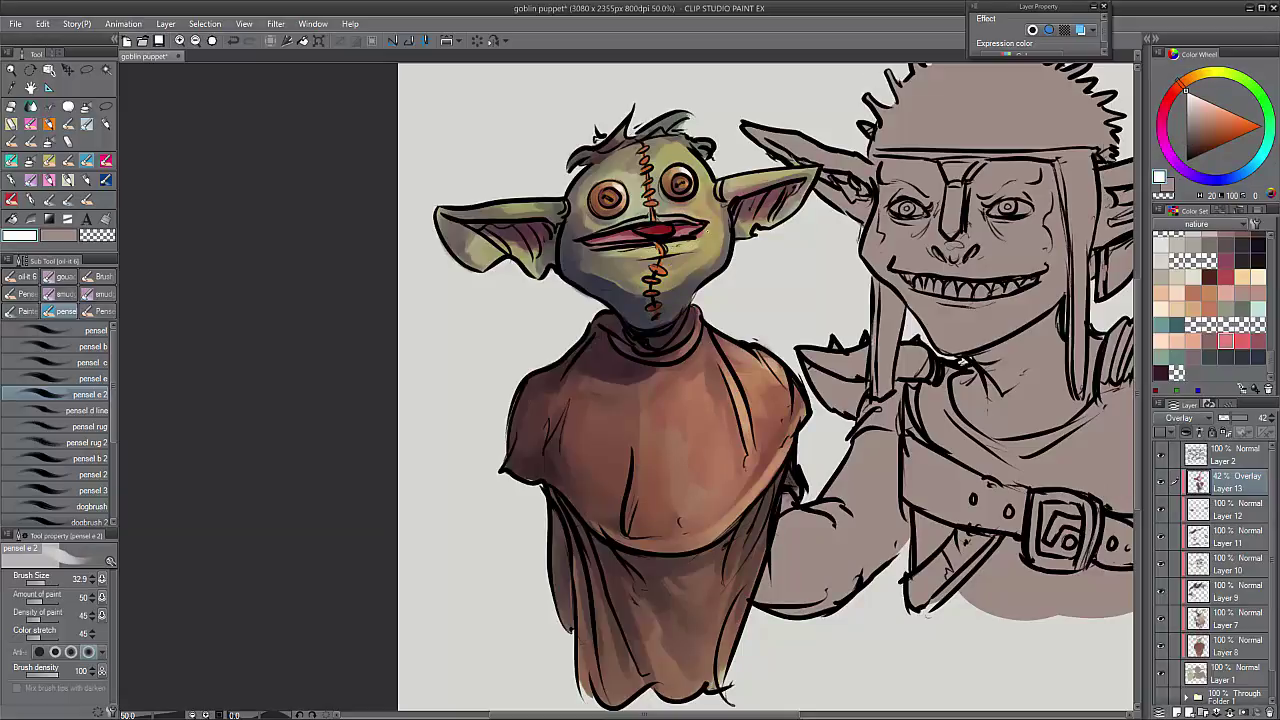
mouse_move(604, 226)
mouse_down()
mouse_move(640, 216)
mouse_move(600, 181)
mouse_up()
drag(762, 182, 814, 170)
click(1218, 140)
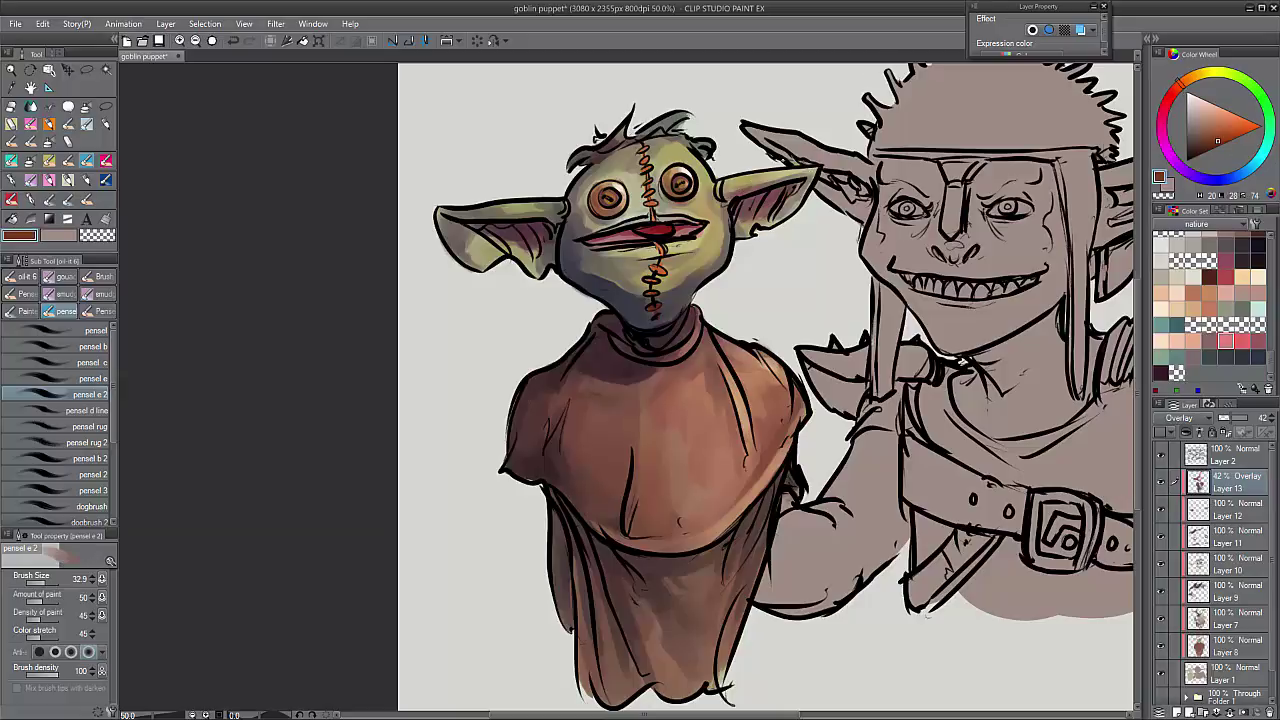
key(ctrl+z)
scroll(662, 165, down, 1)
alt+click(662, 165)
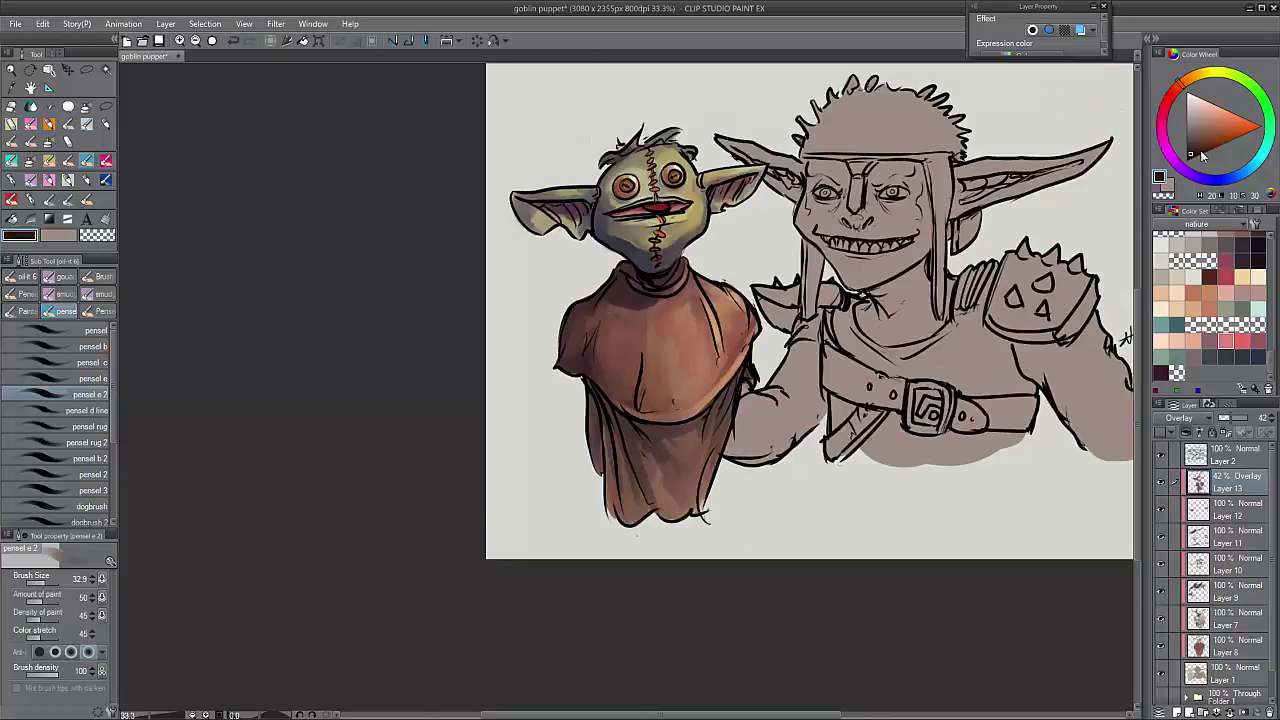
scroll(662, 165, up, 1)
mouse_move(512, 338)
mouse_down()
mouse_move(519, 396)
mouse_move(536, 398)
mouse_up()
key(ctrl+z)
- Add a clipped layer above Layer 12 and try dark strokes over the puppet's head in Linear burn mode
click(1180, 418)
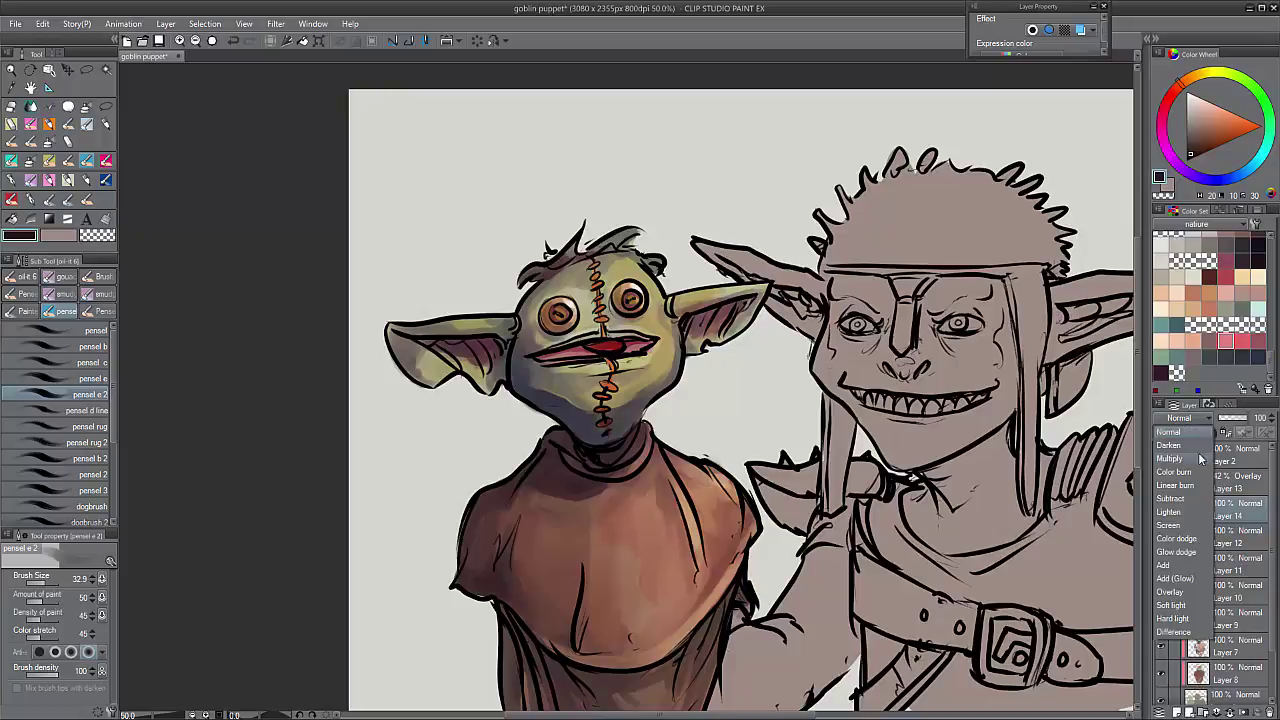
click(1185, 490)
drag(630, 250, 549, 349)
key(ctrl+z)
mouse_move(530, 290)
mouse_down()
mouse_move(525, 380)
mouse_move(560, 420)
mouse_up()
key(ctrl+z)
- Choose a light teal and brush it over the left half of the puppet's face on Layer 14
click(1212, 134)
click(1212, 117)
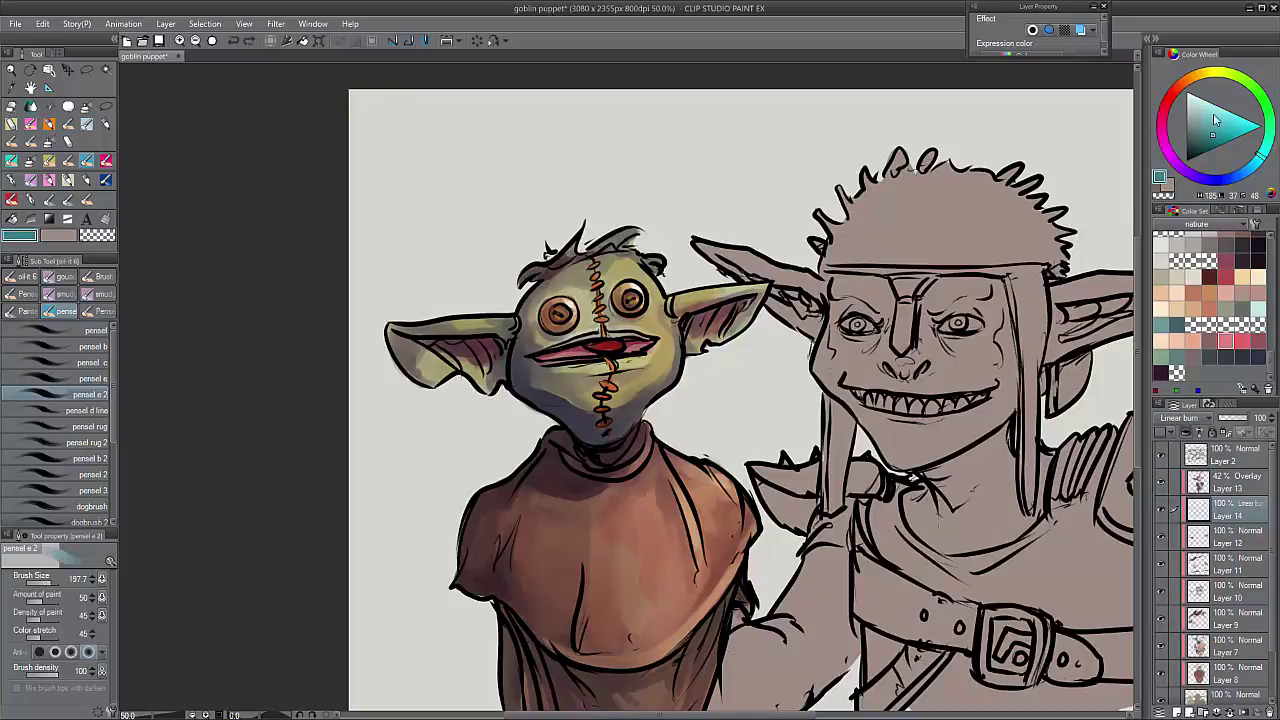
click(1180, 418)
click(1180, 426)
mouse_move(585, 262)
mouse_down()
mouse_move(550, 403)
mouse_move(582, 440)
mouse_up()
- Try the Soft light, Color dodge and Color burn blending modes on the teal tint of Layer 14
drag(1240, 420, 1262, 420)
click(1180, 418)
click(1185, 432)
click(1180, 418)
click(1190, 484)
click(1180, 418)
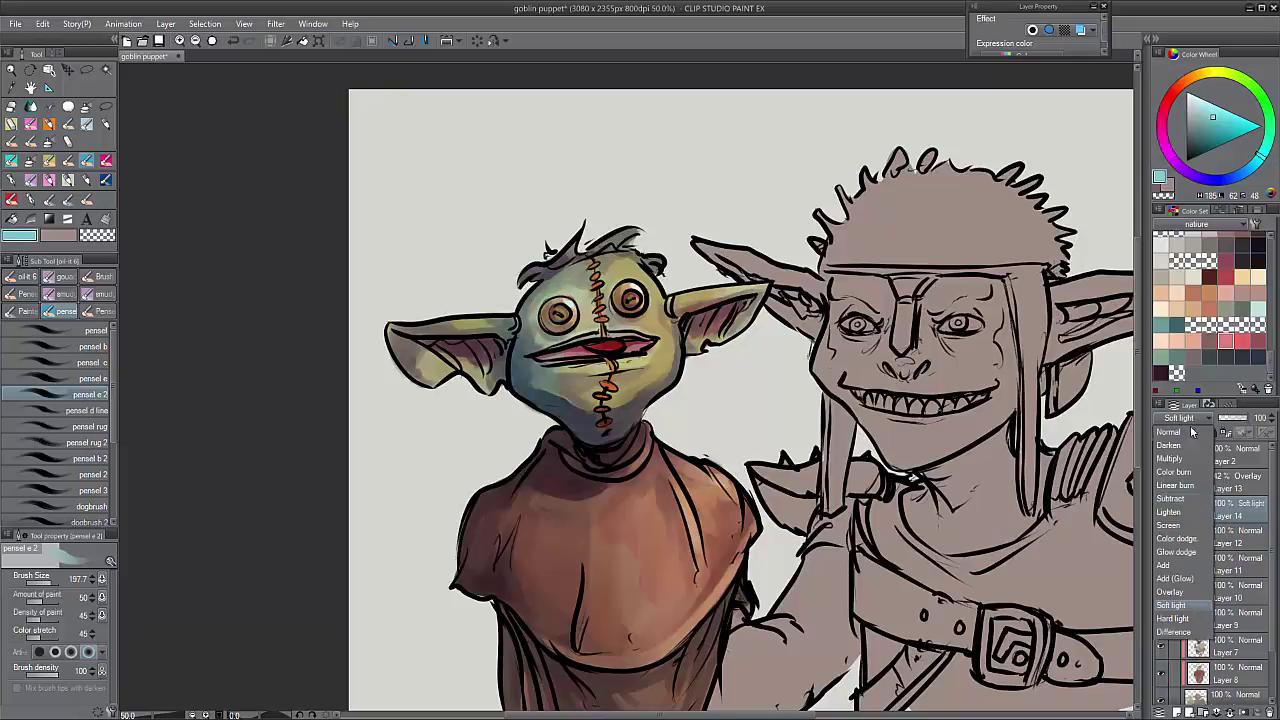
click(1188, 542)
click(1180, 418)
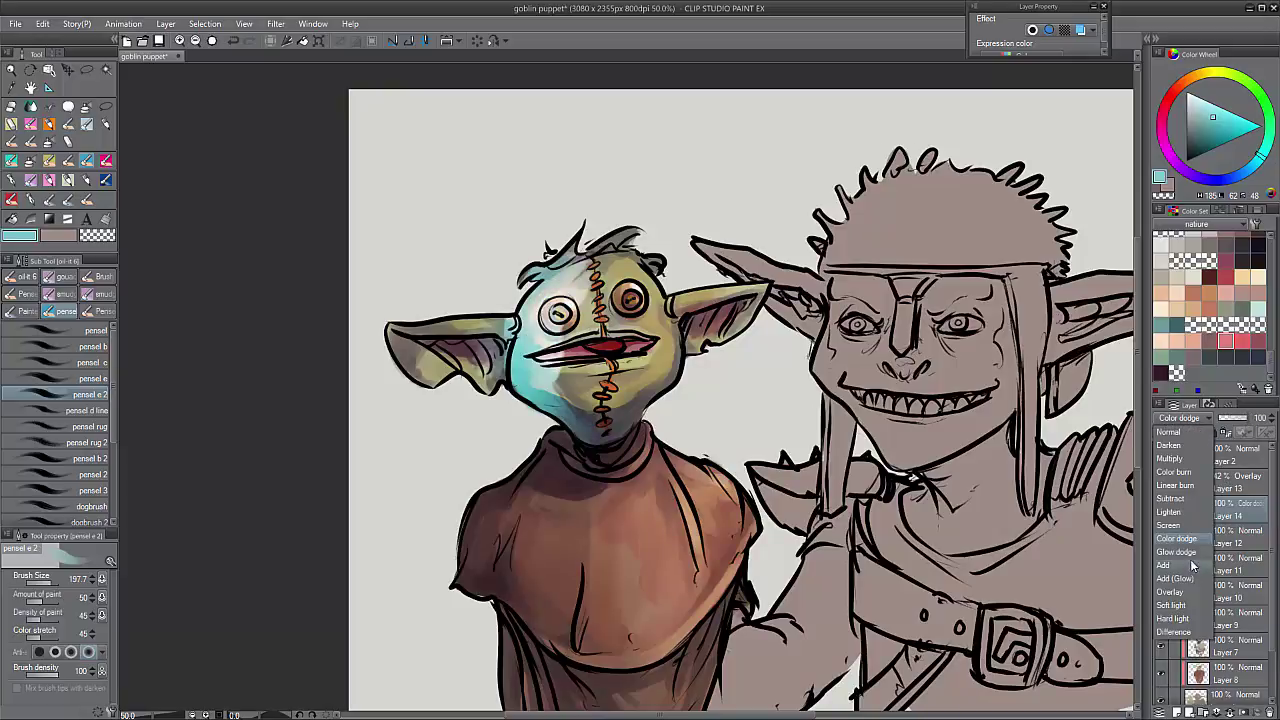
click(1185, 470)
click(1180, 418)
click(1185, 498)
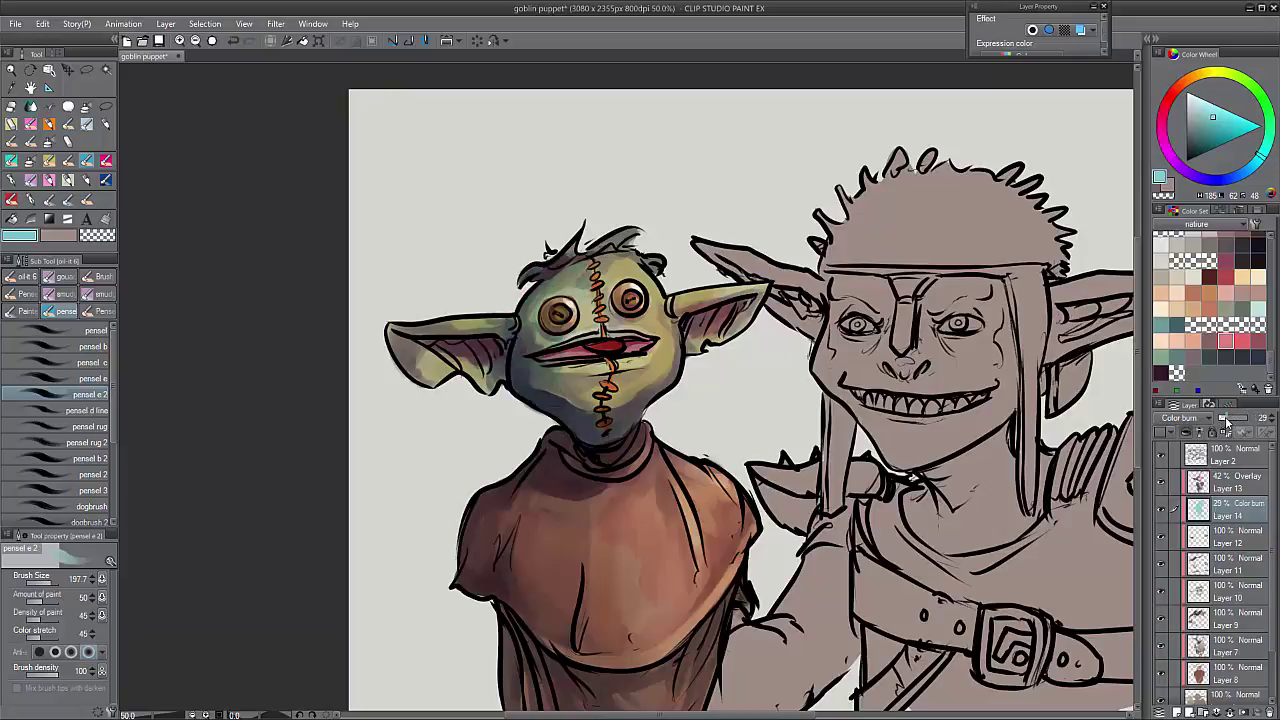
- Lower the Color burn layer's opacity to 24% and rework the tint over the puppet's lower face
drag(1246, 418, 1220, 418)
mouse_move(524, 338)
mouse_down()
mouse_move(560, 396)
mouse_move(576, 405)
mouse_move(587, 392)
mouse_up()
alt+click(560, 390)
scroll(560, 335, down, 1)
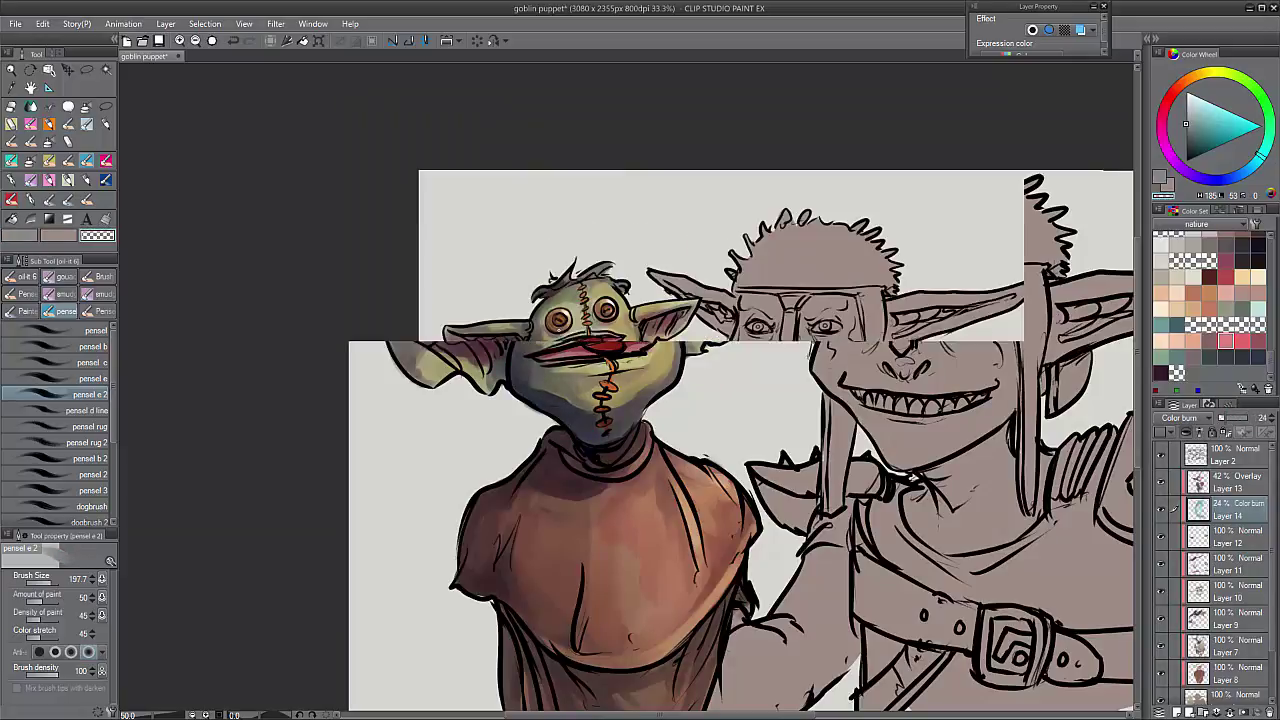
key(bracketleft)
key(bracketleft)
key(bracketleft)
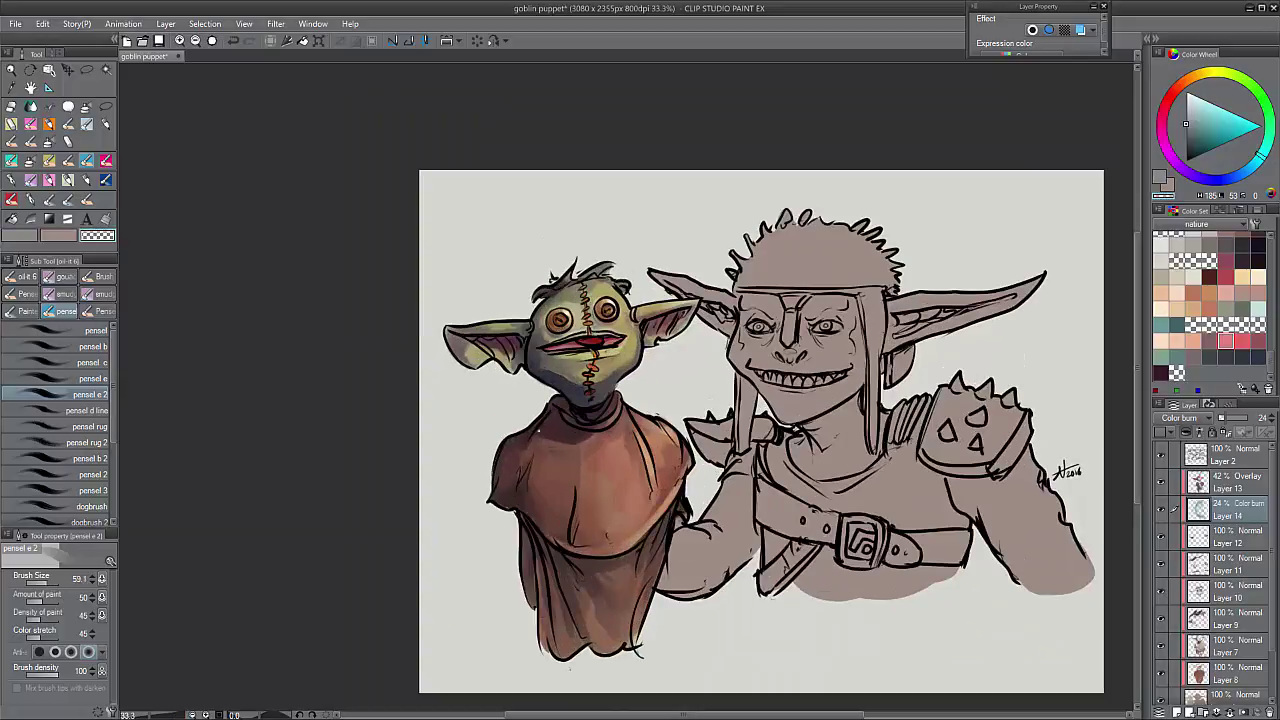
- Set the emptied Layer 14 to Normal mode and brush dark navy shading over the shaded side of the puppet's cape
click(1180, 418)
click(1180, 426)
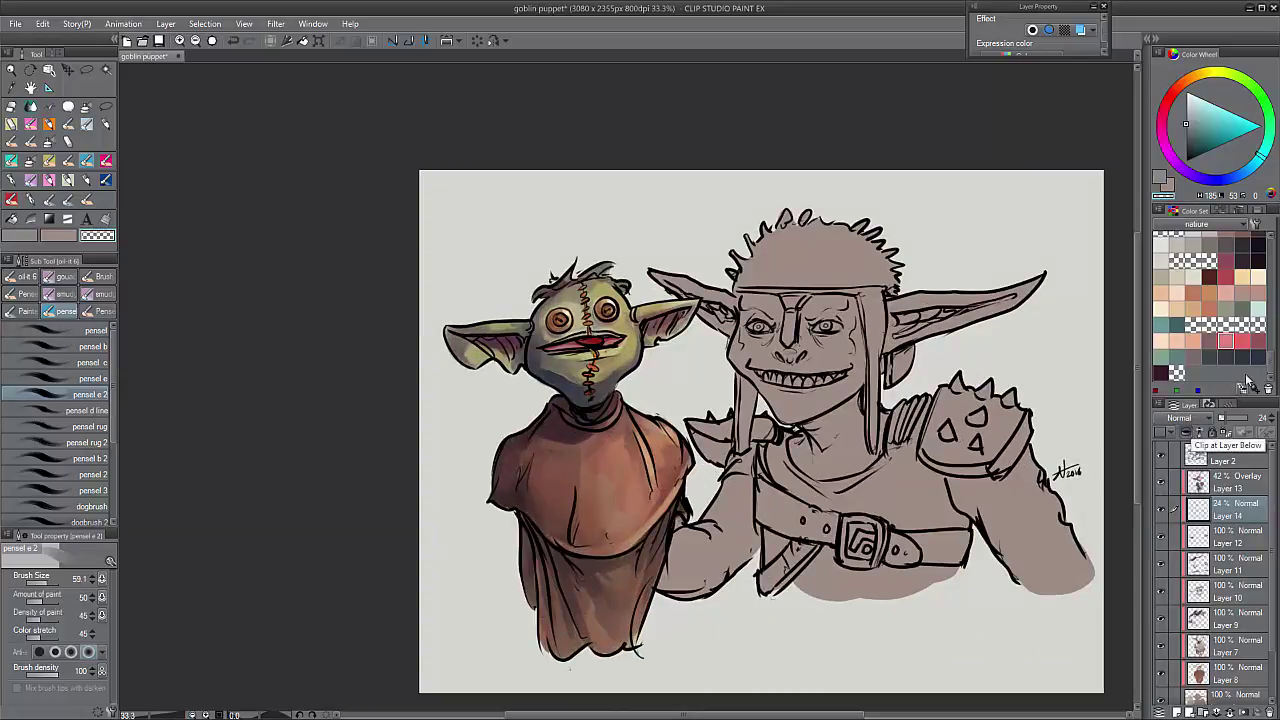
click(1258, 357)
key(bracketright)
key(bracketright)
key(bracketright)
mouse_move(582, 468)
mouse_down()
mouse_move(554, 449)
mouse_move(592, 438)
mouse_move(560, 492)
mouse_up()
- Set Layer 14 to Darken mode at 44% opacity
drag(1236, 420, 1240, 422)
click(1199, 421)
click(1185, 437)
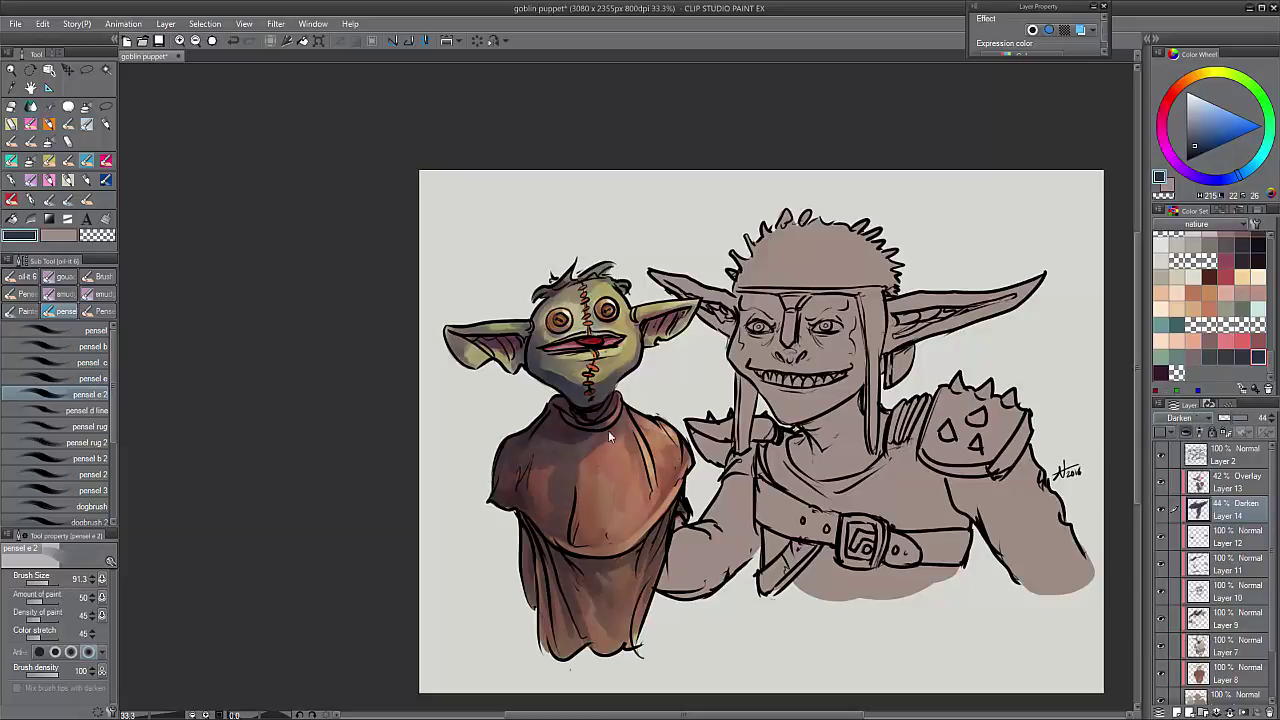
- Brush dark navy fold shadows down the puppet's cape and lower robe on the Darken layer
mouse_move(623, 428)
mouse_down()
mouse_move(623, 469)
mouse_move(586, 535)
mouse_move(608, 503)
mouse_move(606, 546)
mouse_up()
drag(610, 498, 604, 516)
drag(604, 542, 626, 530)
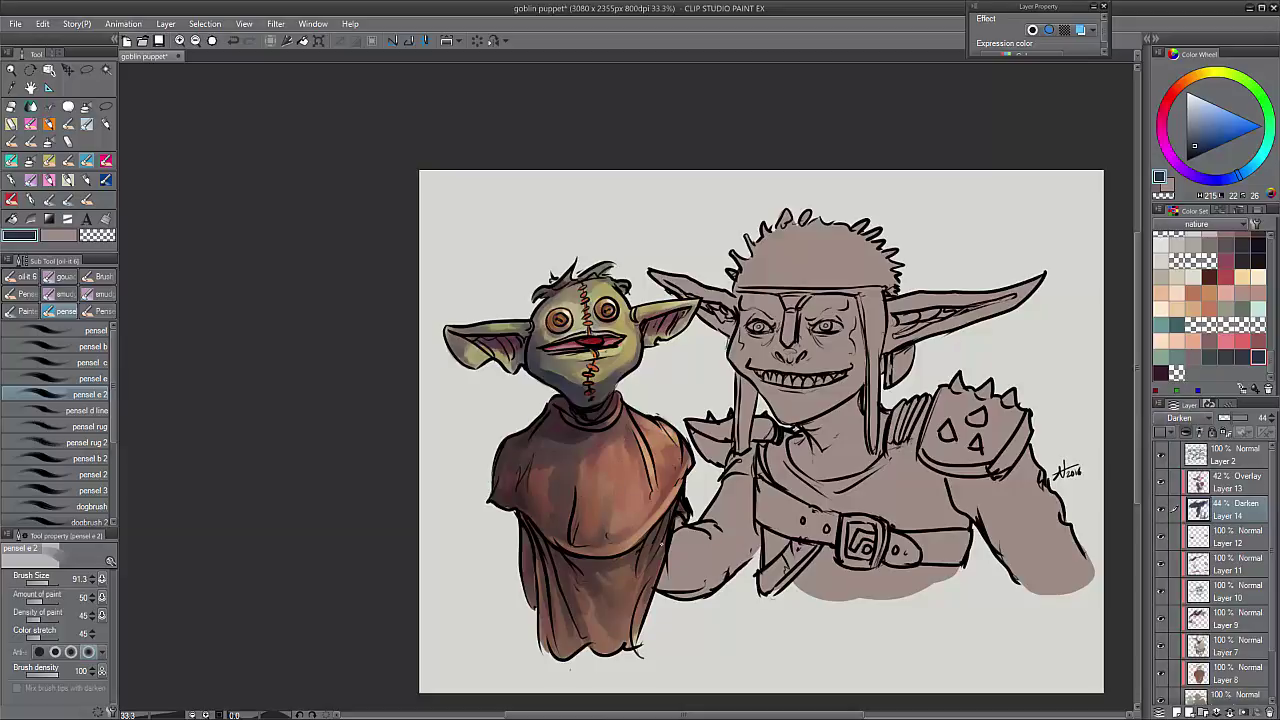
drag(558, 606, 556, 624)
drag(544, 562, 536, 622)
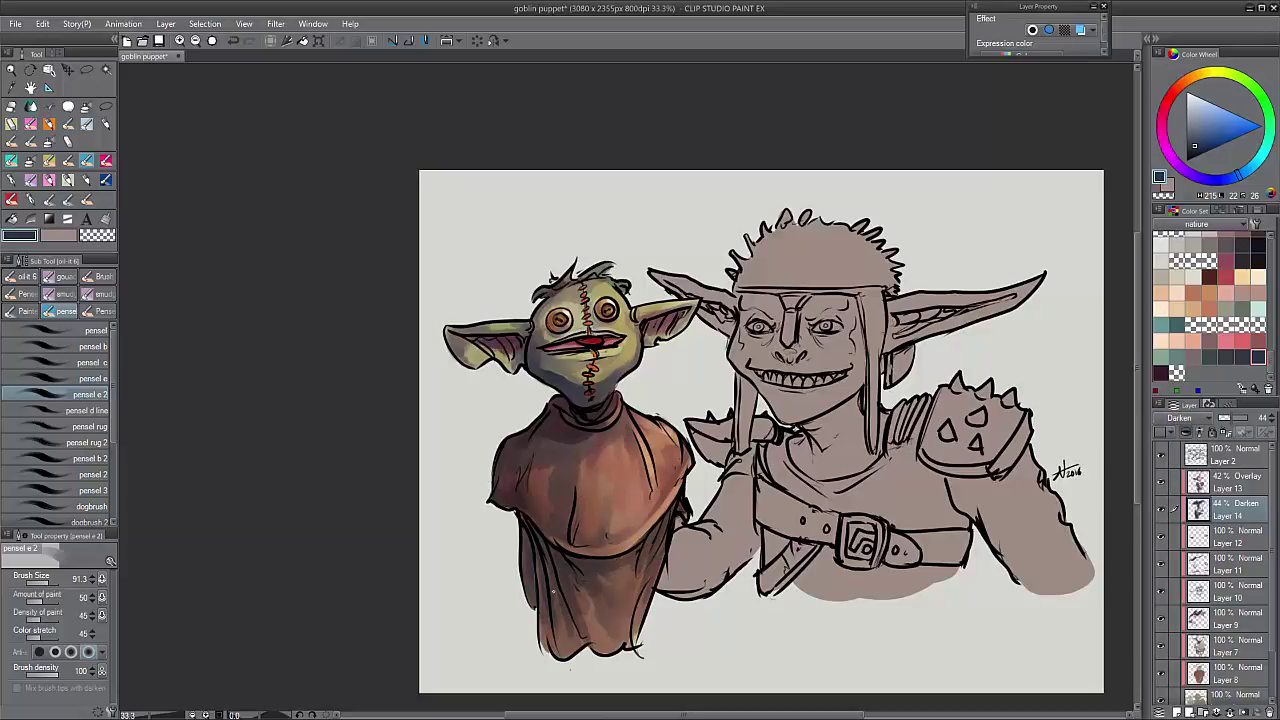
drag(524, 552, 524, 576)
scroll(658, 324, up, 2)
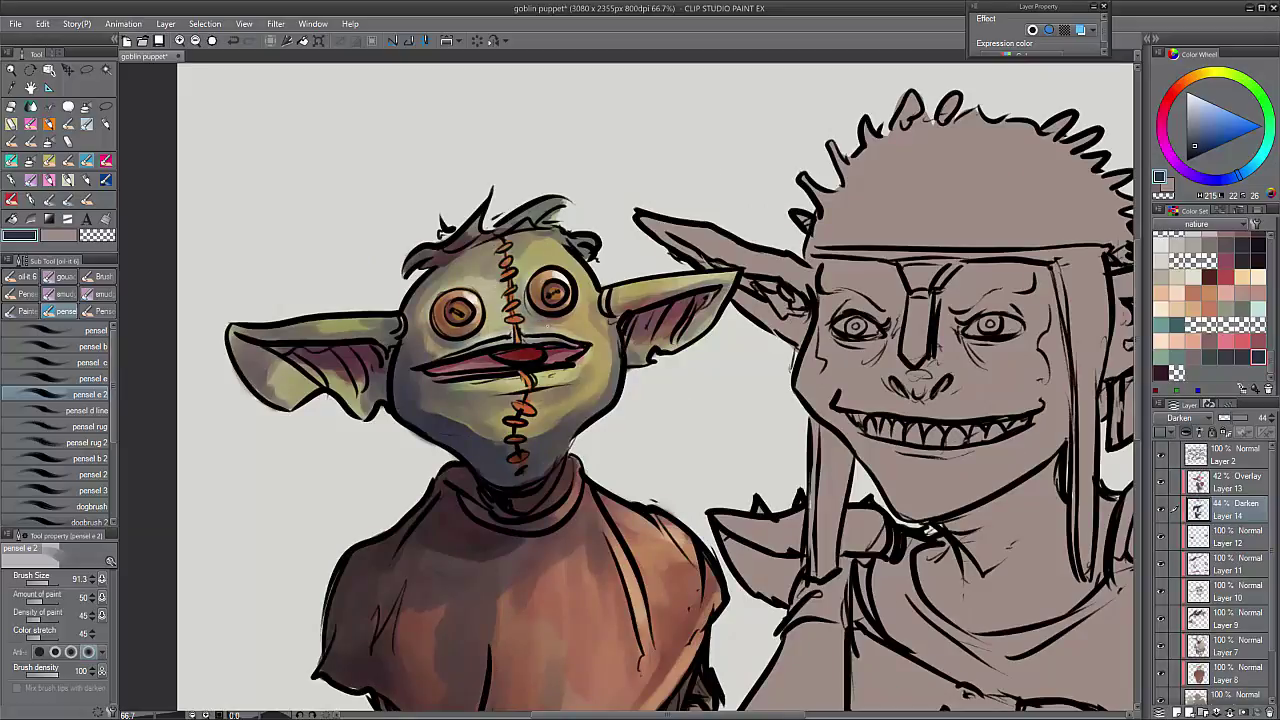
drag(522, 326, 507, 327)
- Add a clipped Normal layer above Layer 13 and paint inside both ears with sampled olive and dark mauve tones
click(1181, 700)
alt+click(286, 378)
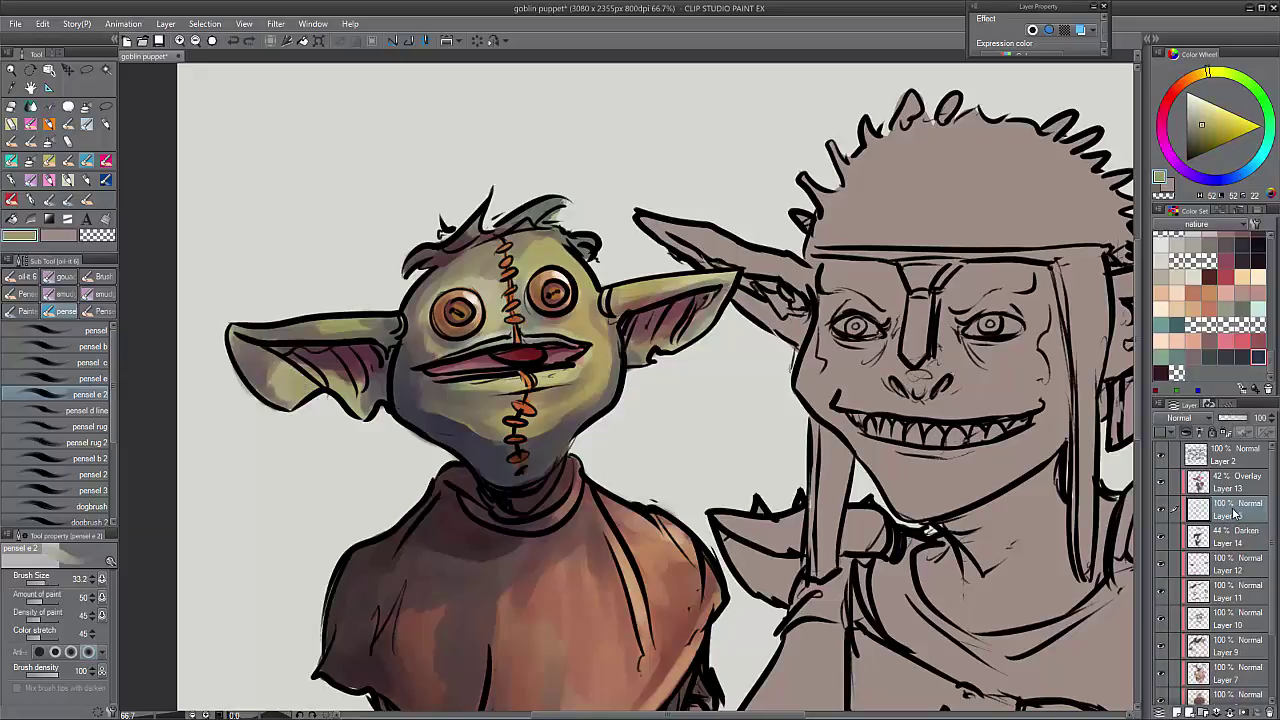
drag(1238, 512, 1238, 482)
alt+click(280, 372)
mouse_move(268, 362)
mouse_down()
mouse_move(271, 395)
mouse_move(343, 375)
mouse_move(329, 365)
mouse_move(362, 373)
mouse_move(290, 356)
mouse_up()
alt+click(343, 391)
mouse_move(668, 332)
mouse_down()
mouse_move(662, 312)
mouse_move(636, 324)
mouse_up()
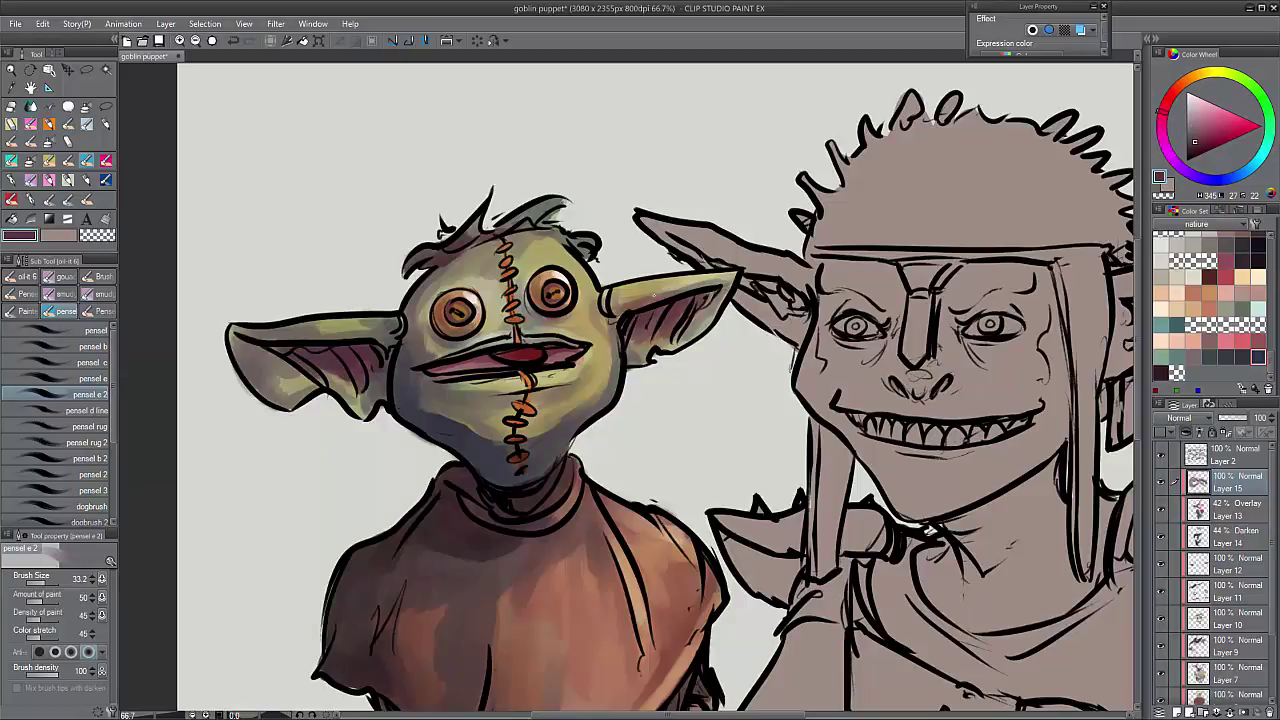
- Touch up the puppet's cheeks and chin around the mouth stitches with sampled ochre and brown tones
mouse_move(466, 392)
mouse_down()
mouse_move(499, 400)
mouse_move(451, 396)
mouse_move(579, 408)
mouse_move(480, 424)
mouse_up()
alt+click(466, 398)
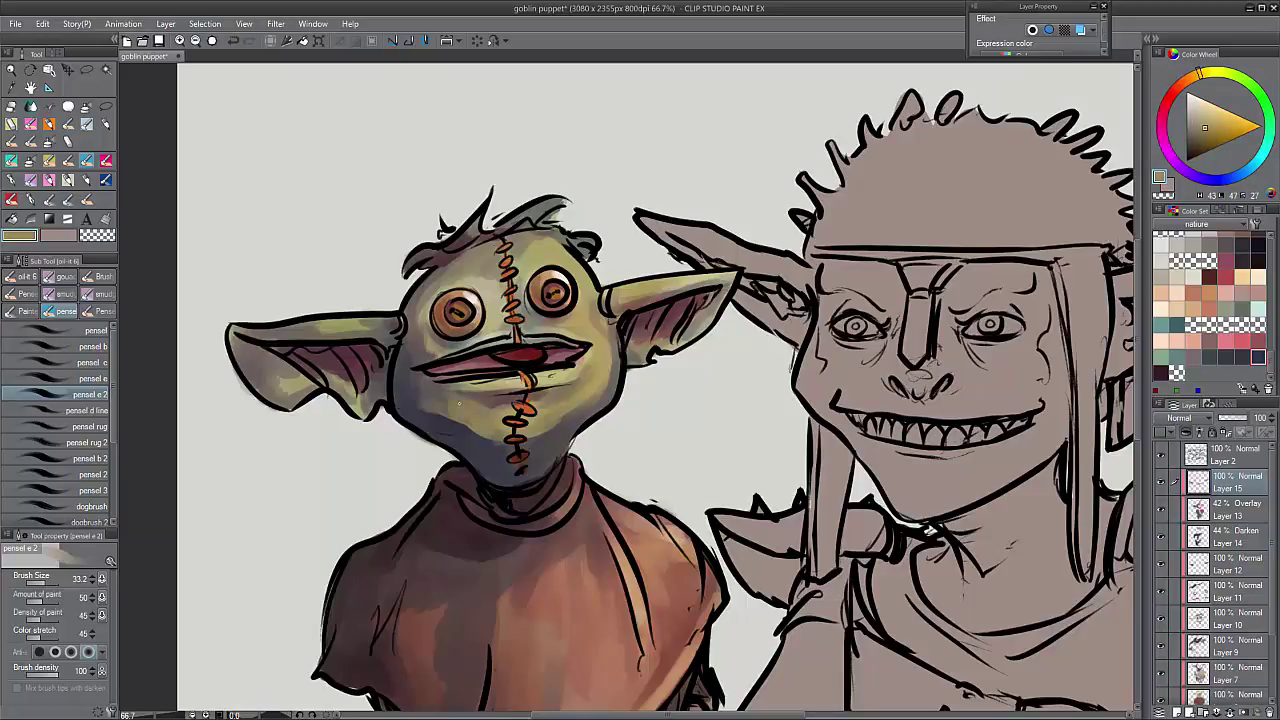
alt+click(550, 404)
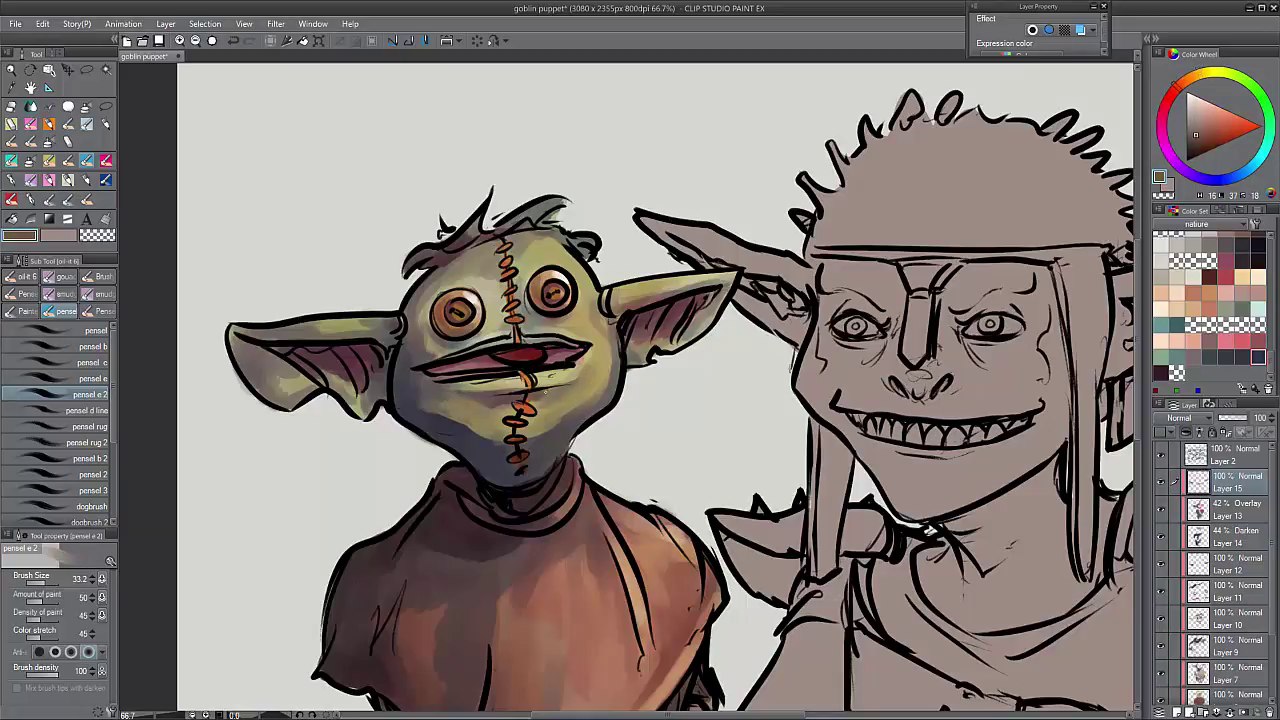
alt+click(546, 400)
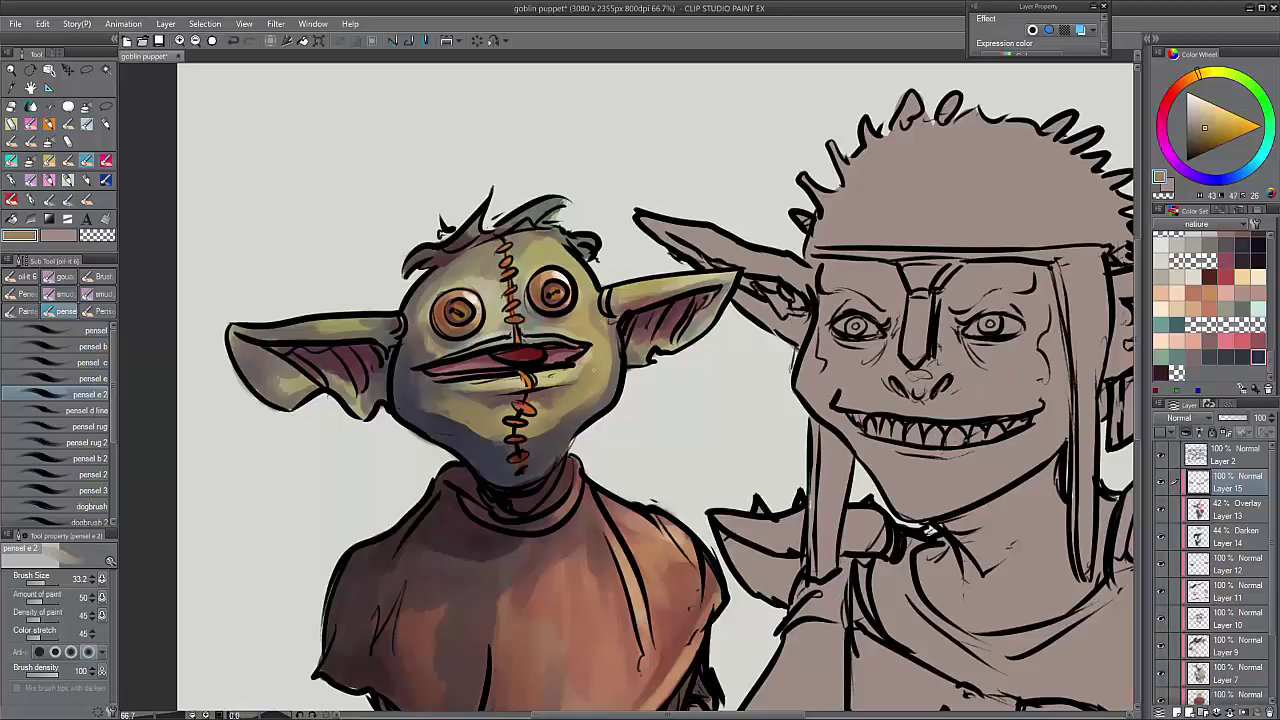
- Touch up the puppet's face around the eyes and cheeks with sampled ochre and muted brown tones
alt+click(607, 321)
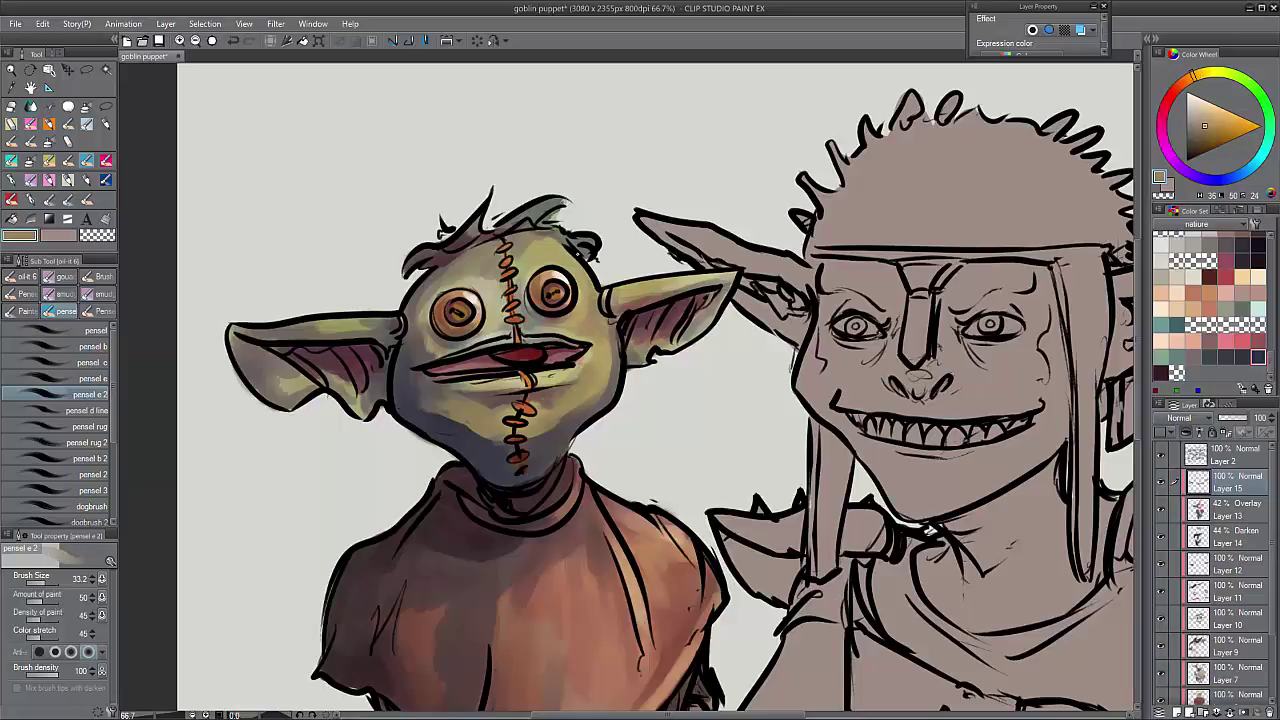
alt+click(430, 355)
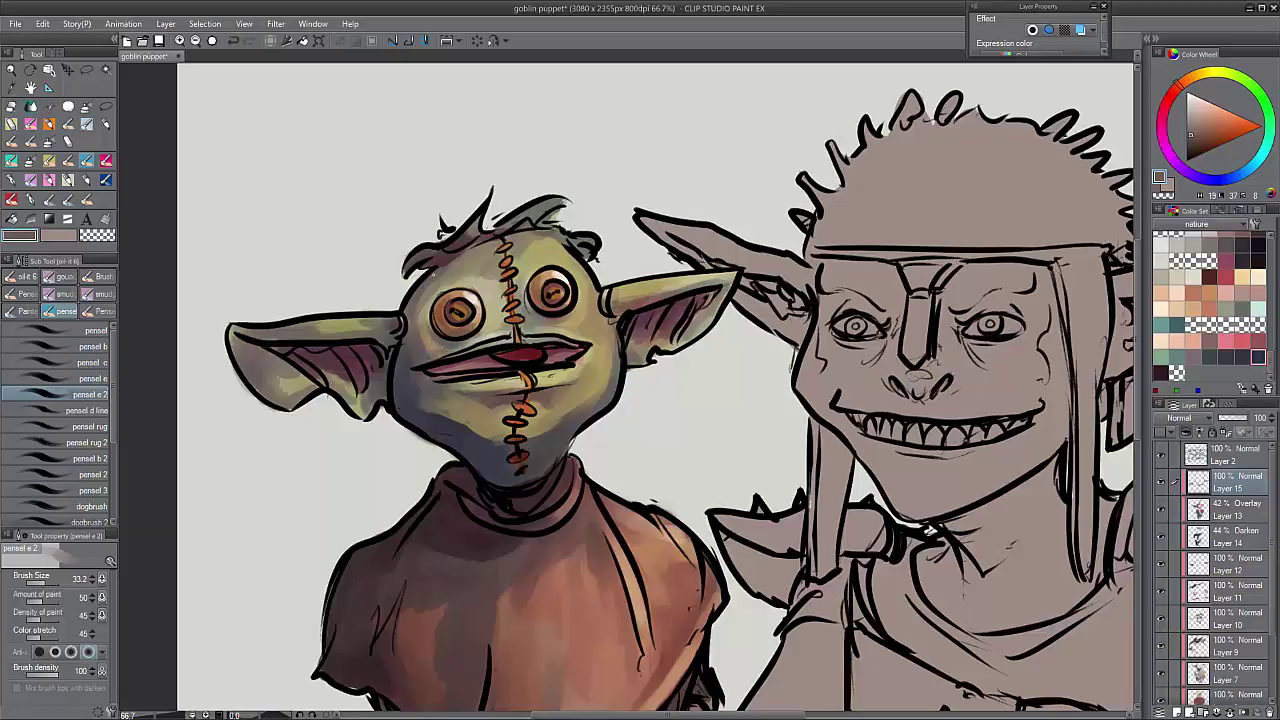
alt+click(420, 288)
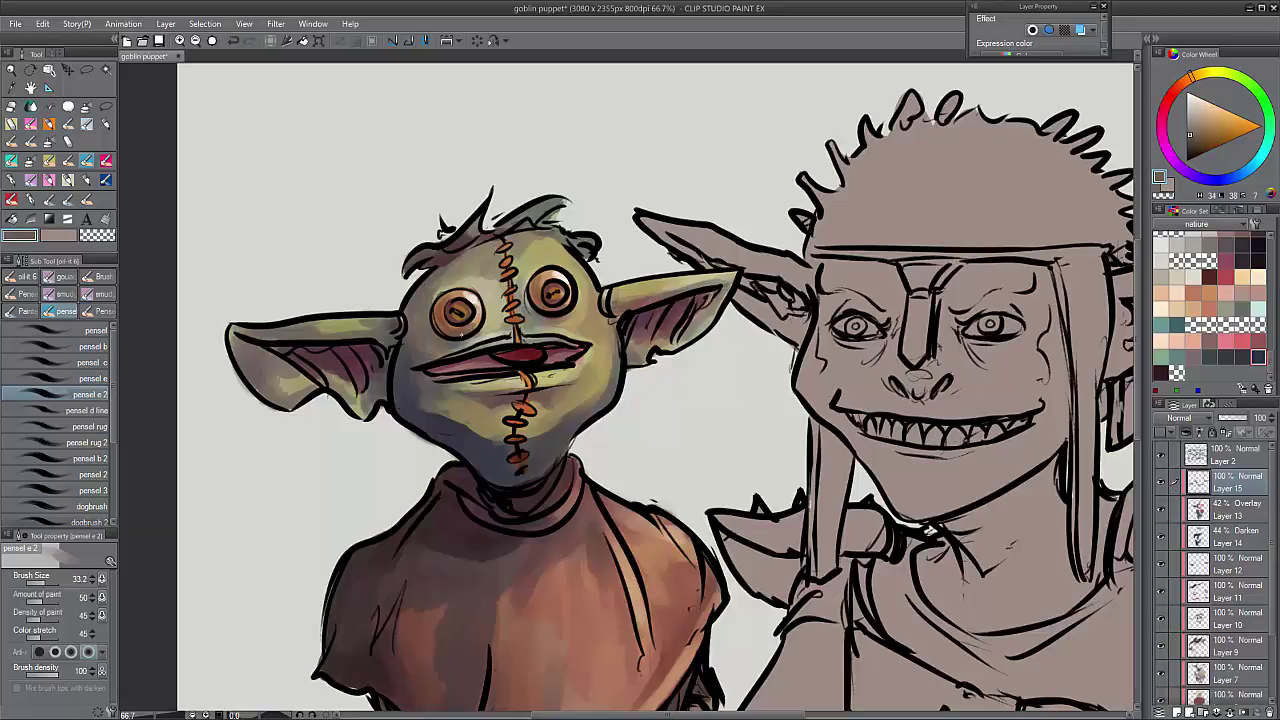
scroll(464, 340, down, 1)
- Deepen the shadows on the puppet's lower jaw, chin and mouth with sampled dark grey tones
alt+click(464, 340)
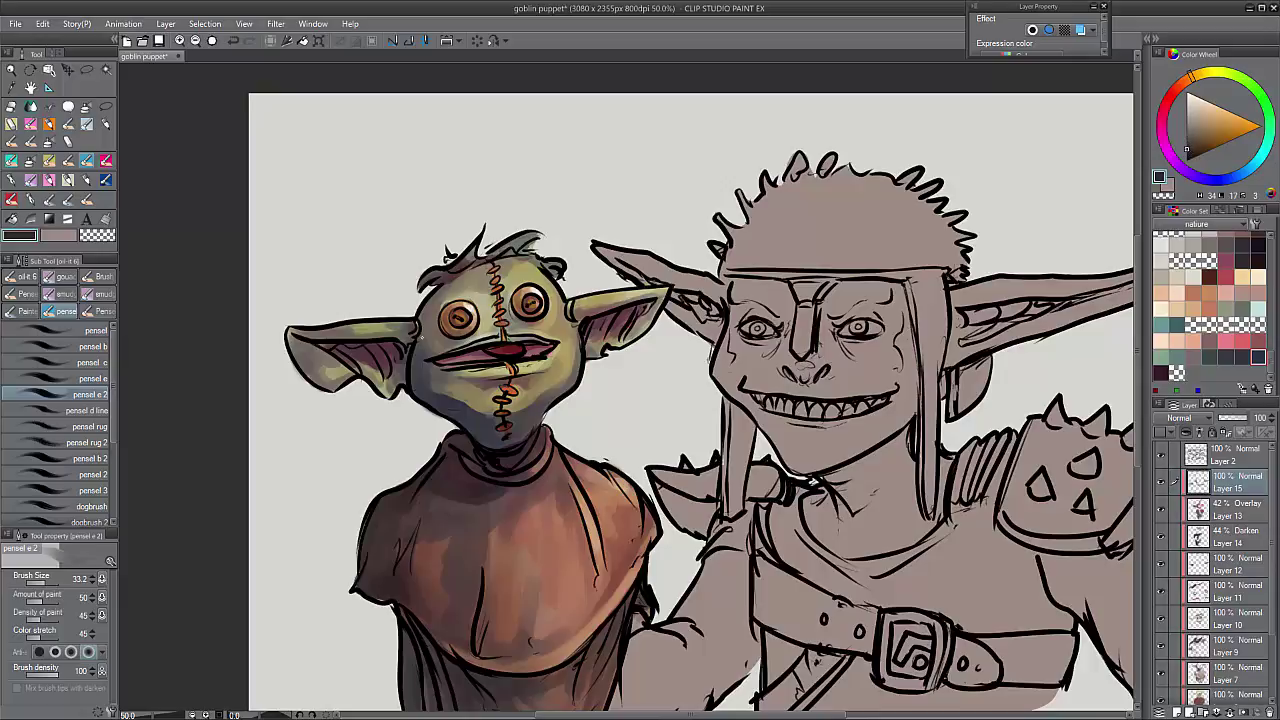
scroll(425, 382, up, 1)
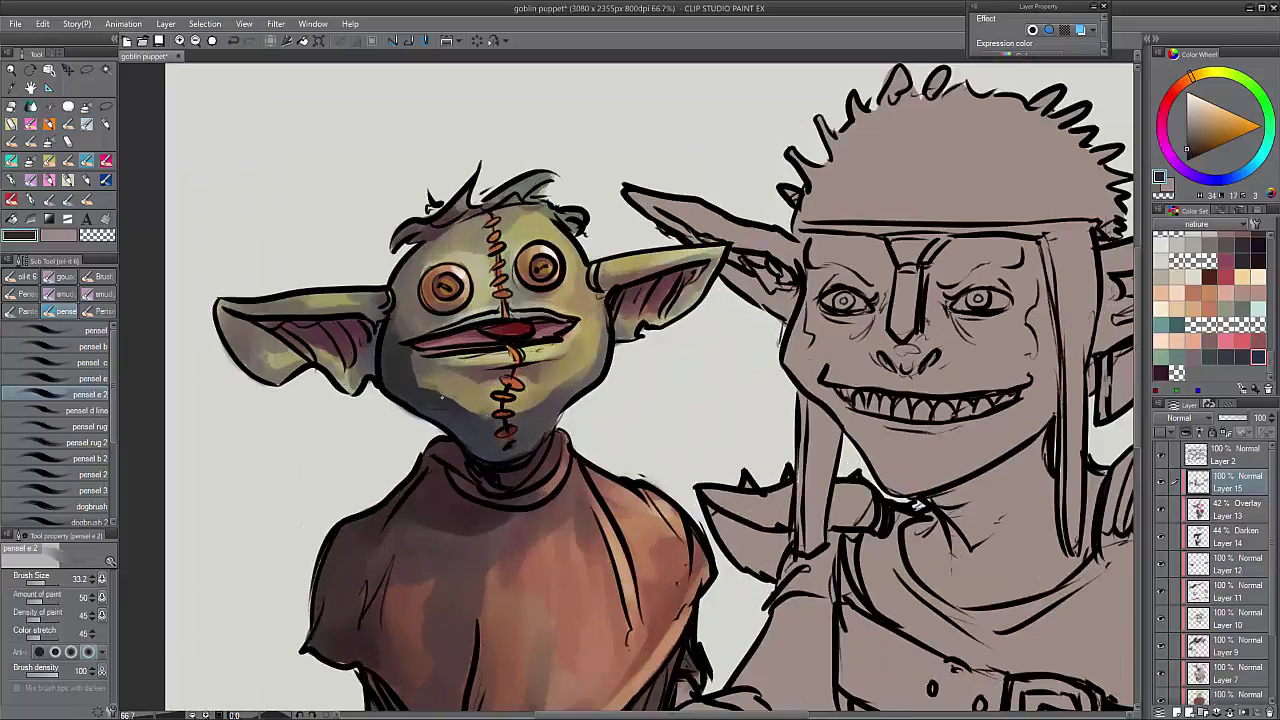
mouse_move(441, 396)
mouse_down()
mouse_move(486, 416)
mouse_move(492, 450)
mouse_move(522, 456)
mouse_move(562, 386)
mouse_move(535, 428)
mouse_move(465, 424)
mouse_up()
alt+click(560, 388)
alt+click(440, 417)
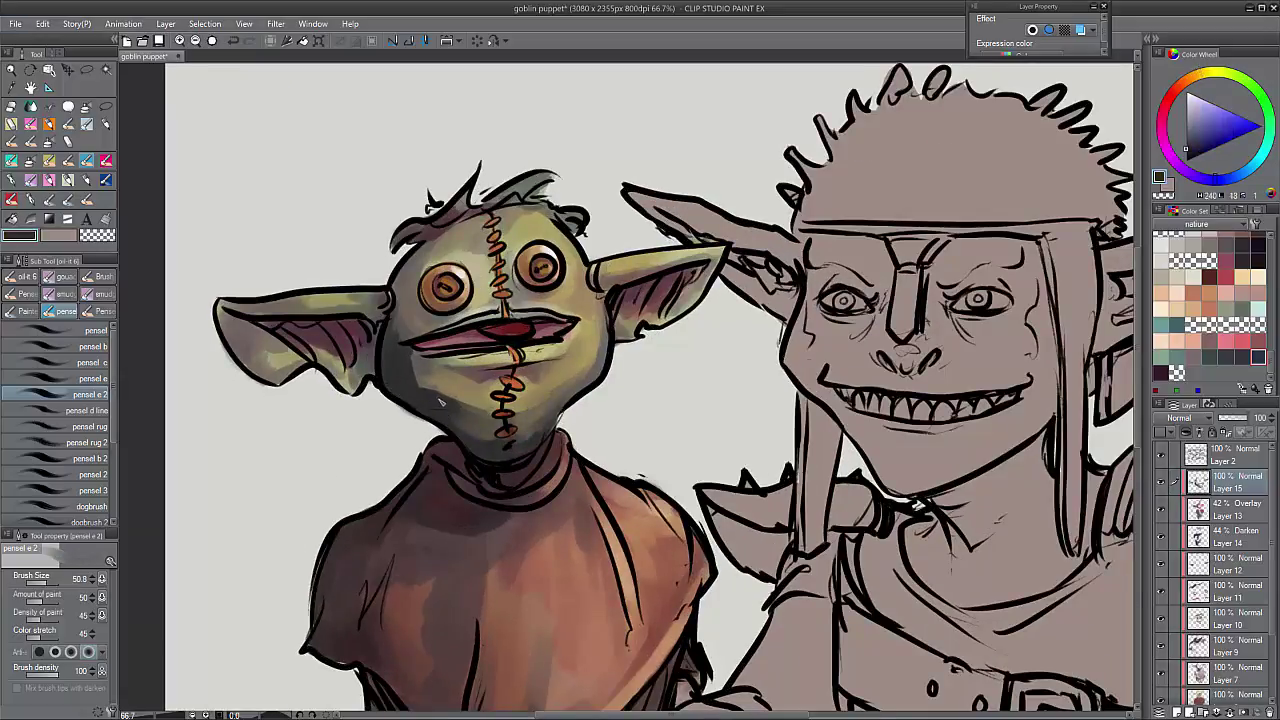
drag(450, 419, 493, 410)
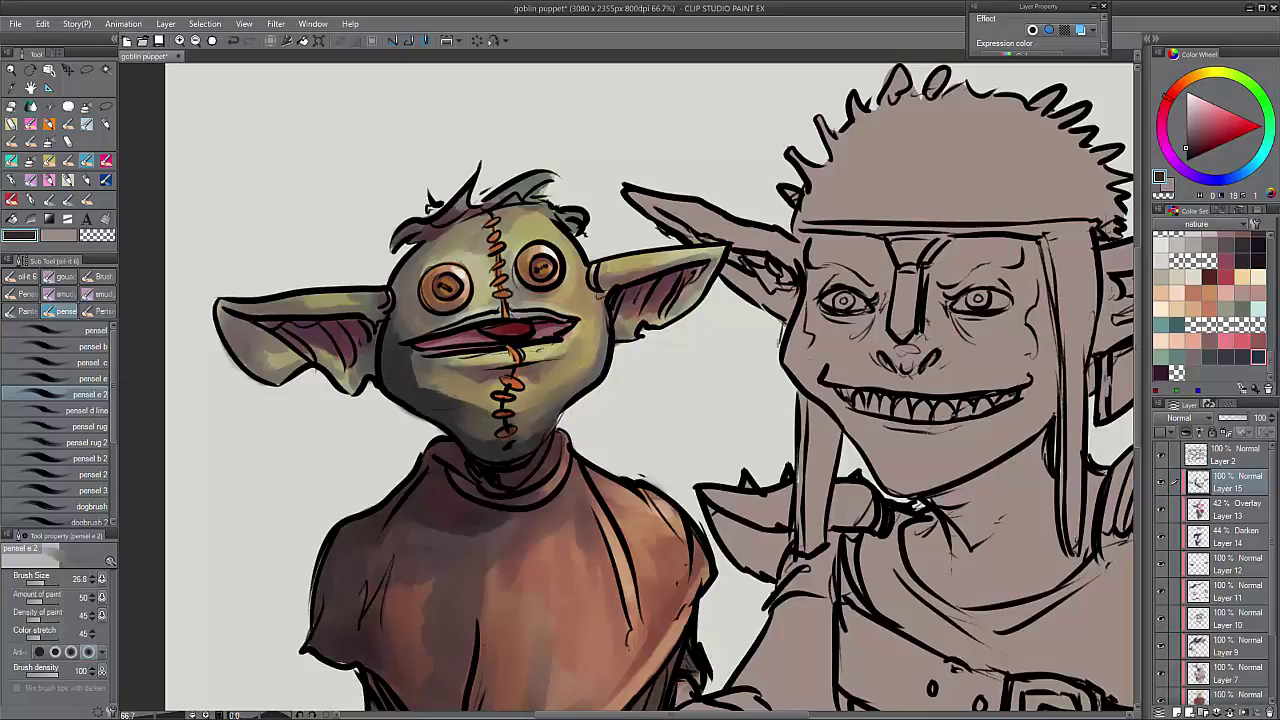
scroll(575, 417, down, 2)
scroll(575, 417, down, 1)
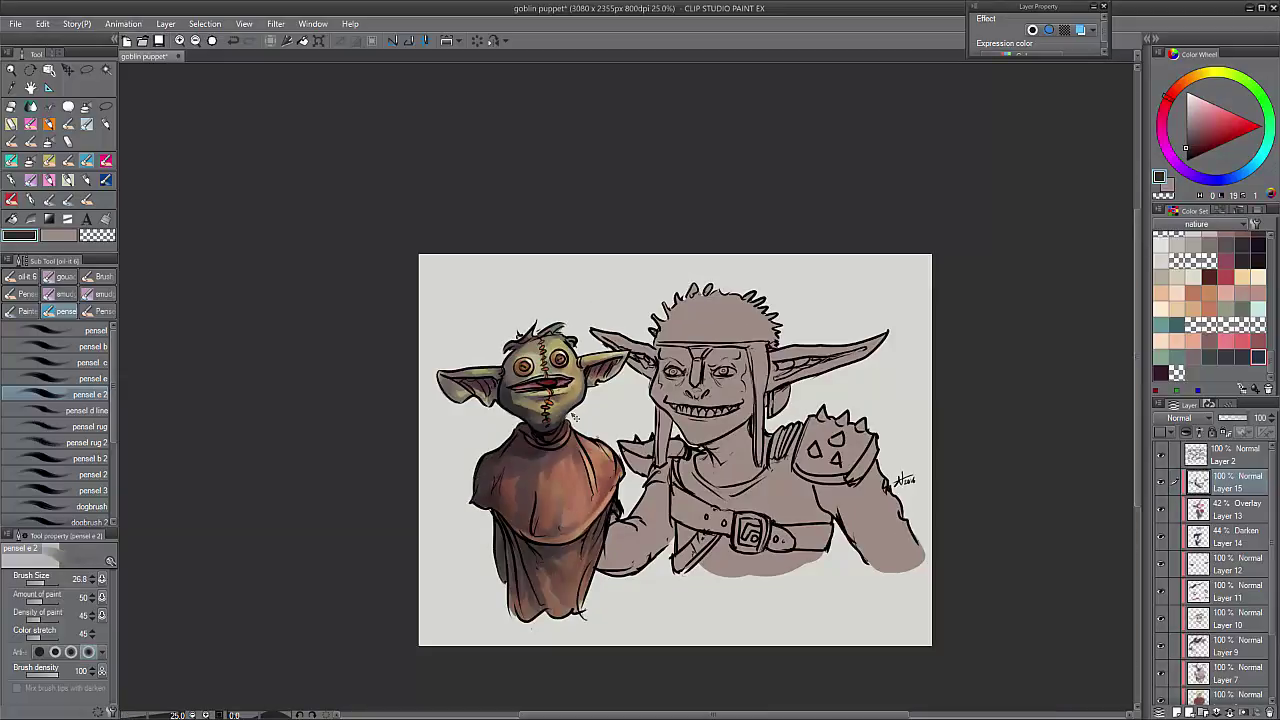
scroll(575, 417, up, 2)
drag(547, 352, 571, 348)
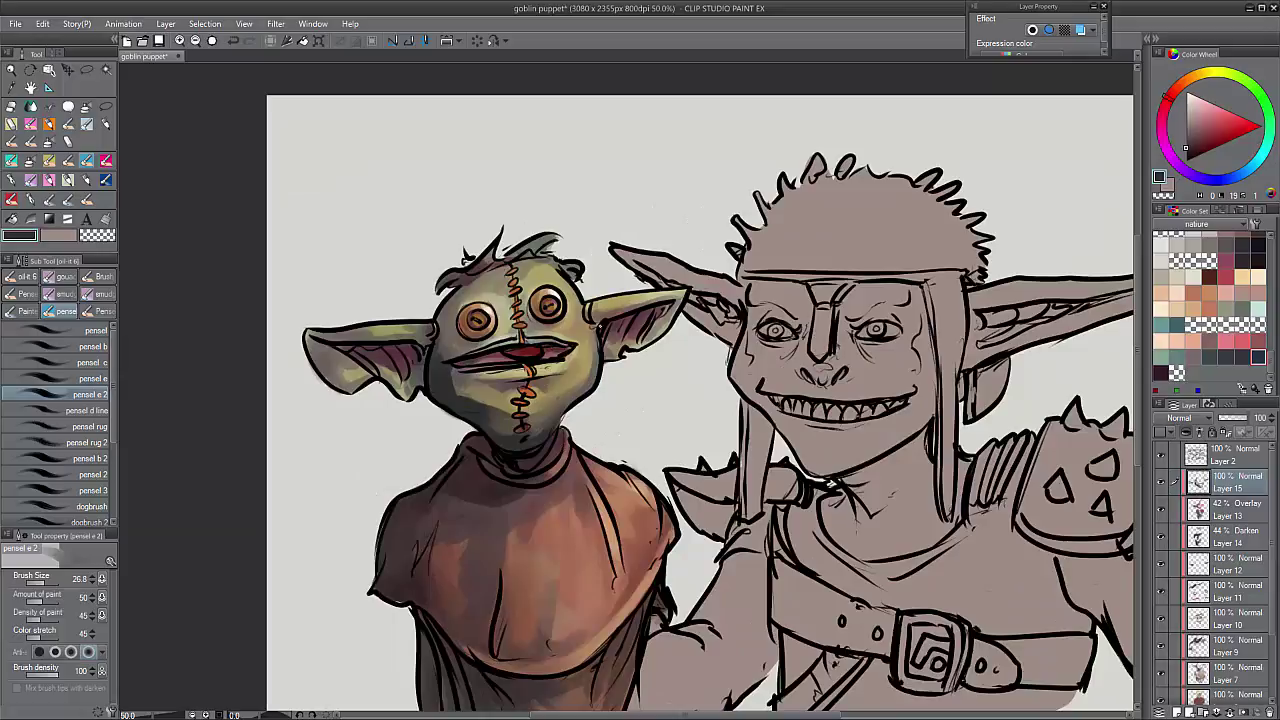
- Paint pink highlights on the puppet's inner ear folds and darken the inside of its mouth with dark red
click(1210, 116)
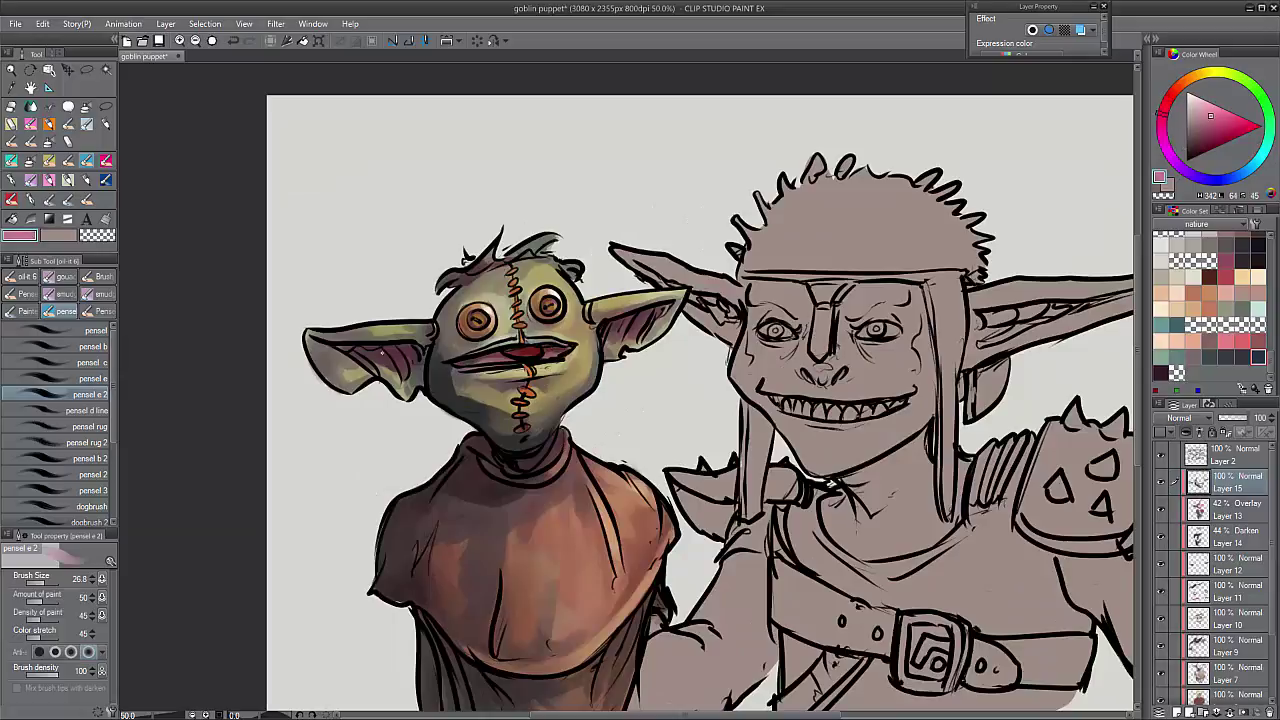
drag(401, 376, 422, 352)
click(1195, 146)
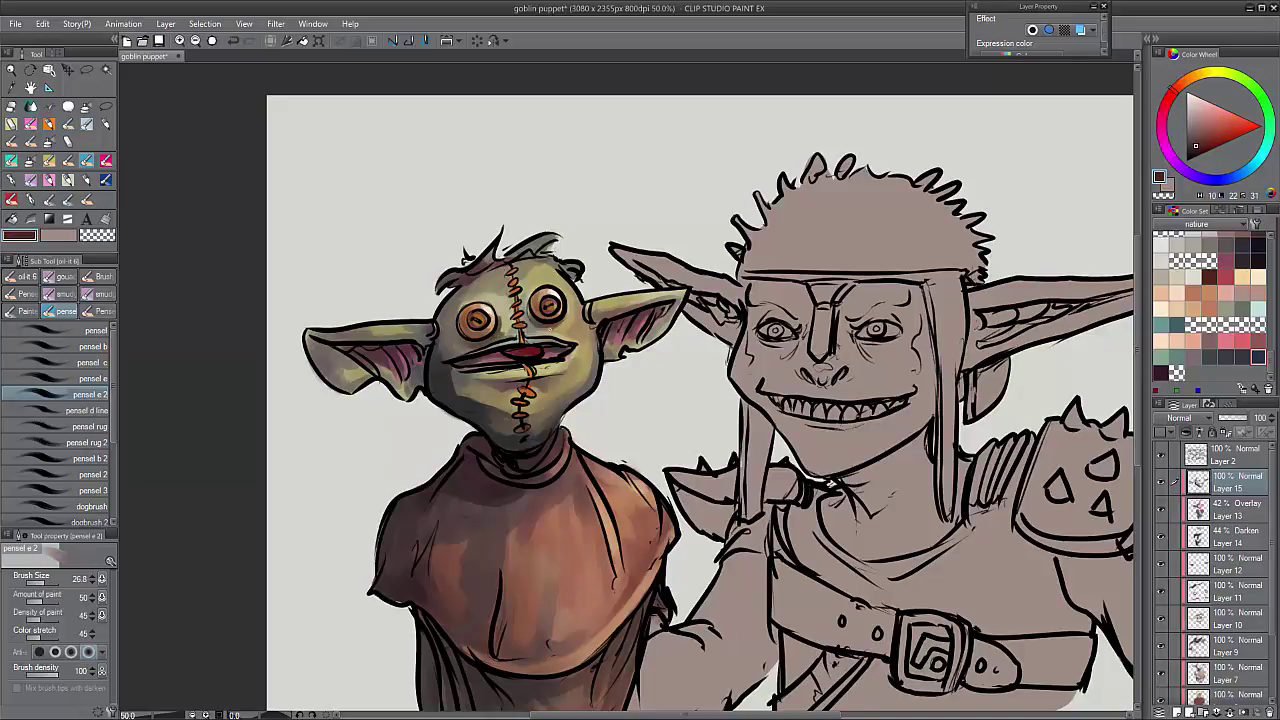
- Refine the puppet's face around the mouth and along its shaded side with sampled ochre and dark brown
alt+click(535, 330)
alt+click(557, 335)
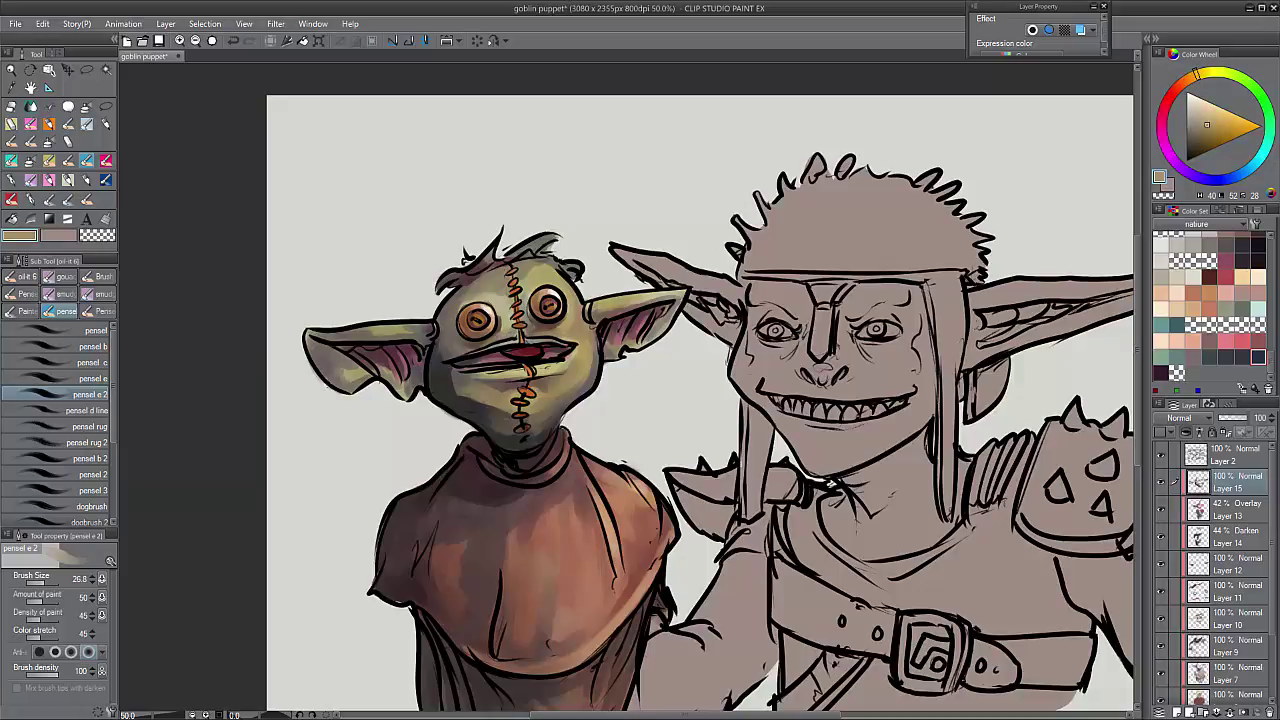
alt+click(455, 370)
mouse_move(452, 368)
mouse_down()
mouse_move(486, 378)
mouse_move(439, 317)
mouse_move(452, 294)
mouse_up()
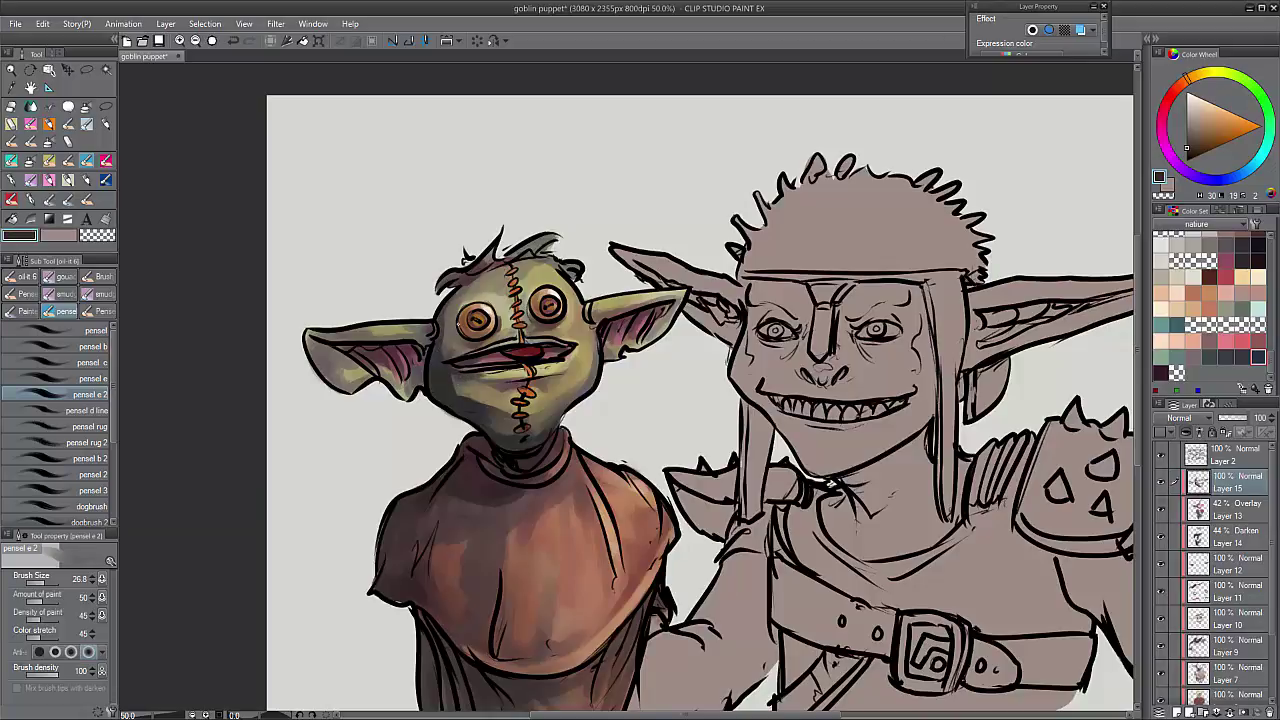
- Brush light tan highlights along the folds of the puppet's cape, using a tone sampled from its lit area
alt+click(582, 500)
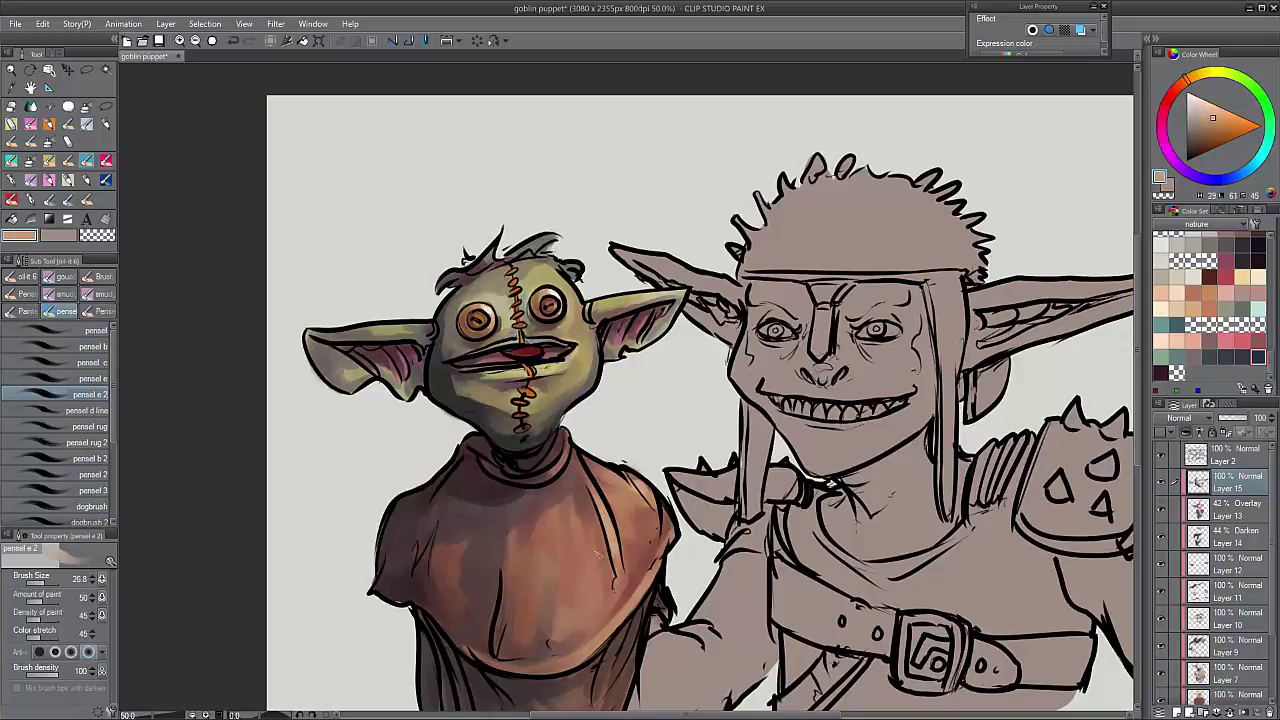
drag(503, 582, 507, 658)
mouse_move(559, 614)
mouse_down()
mouse_move(559, 630)
mouse_move(554, 576)
mouse_up()
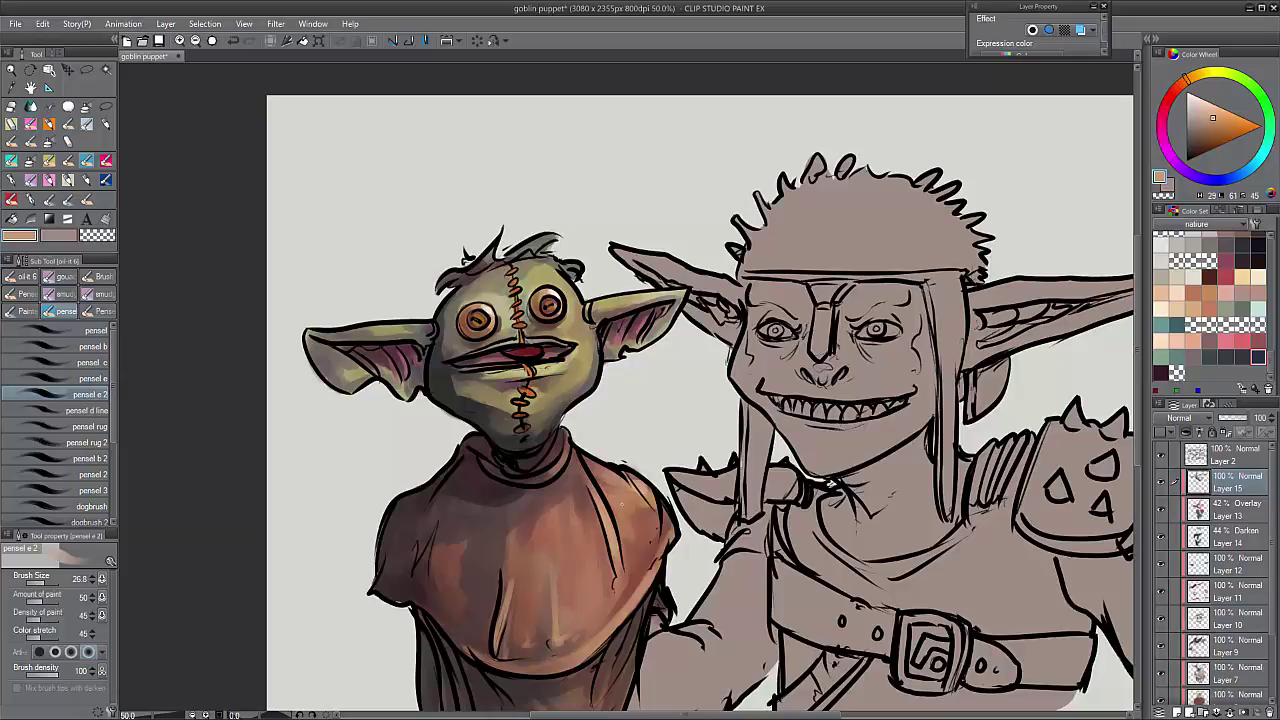
drag(638, 540, 630, 590)
drag(454, 630, 462, 548)
- Add tan highlight strokes along the folds of the puppet's lower robe, and switch the brush to the transparent colour
key(ctrl+minus)
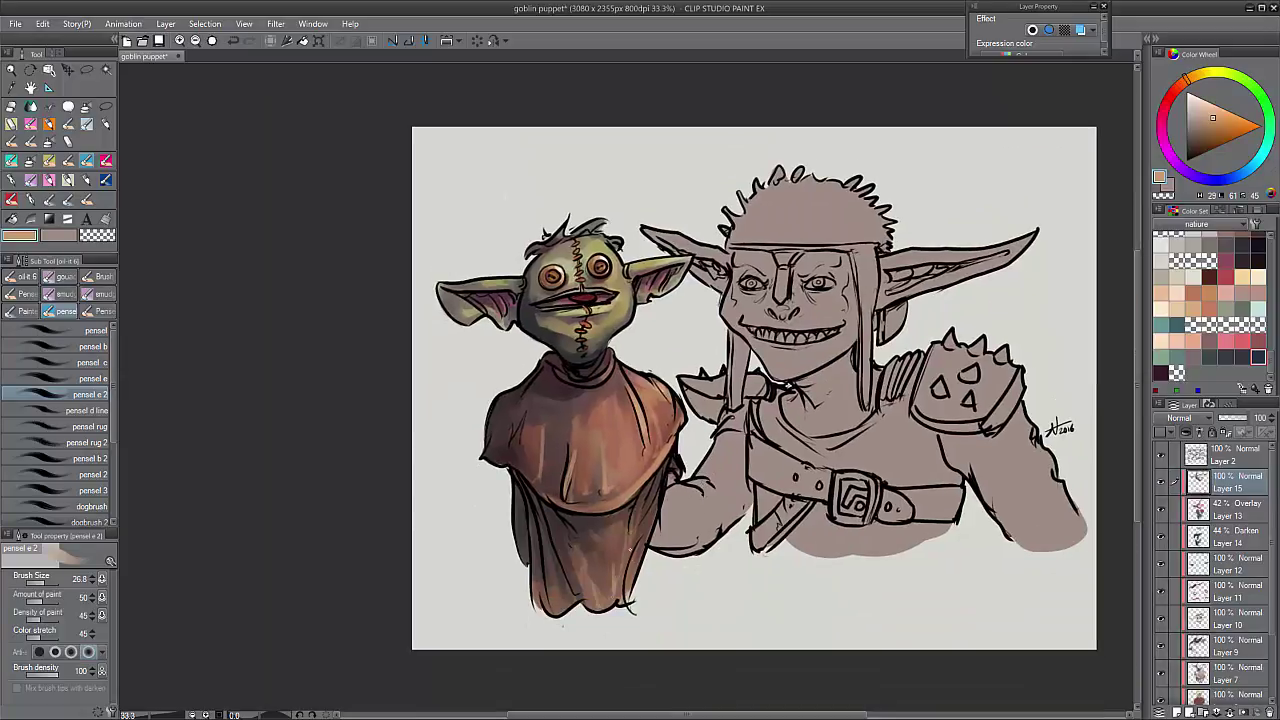
mouse_move(636, 536)
mouse_down()
mouse_move(577, 591)
mouse_move(552, 558)
mouse_up()
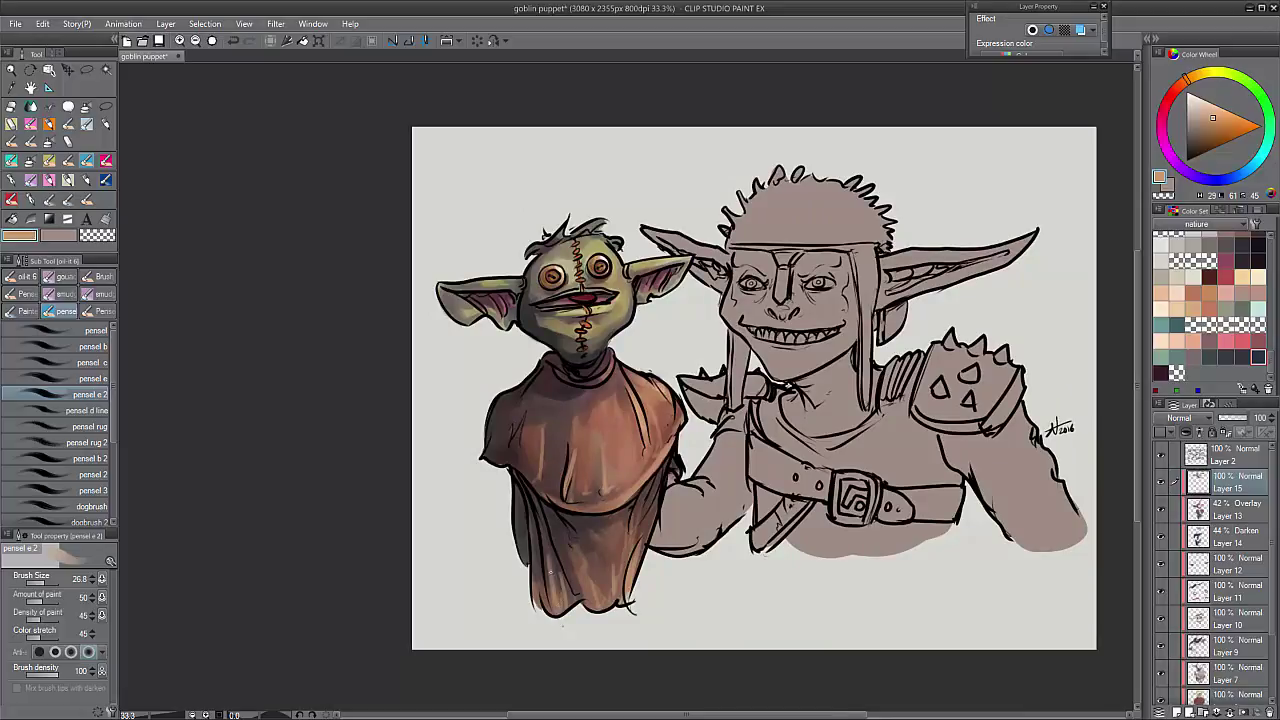
key(c)
scroll(593, 577, down, 1)
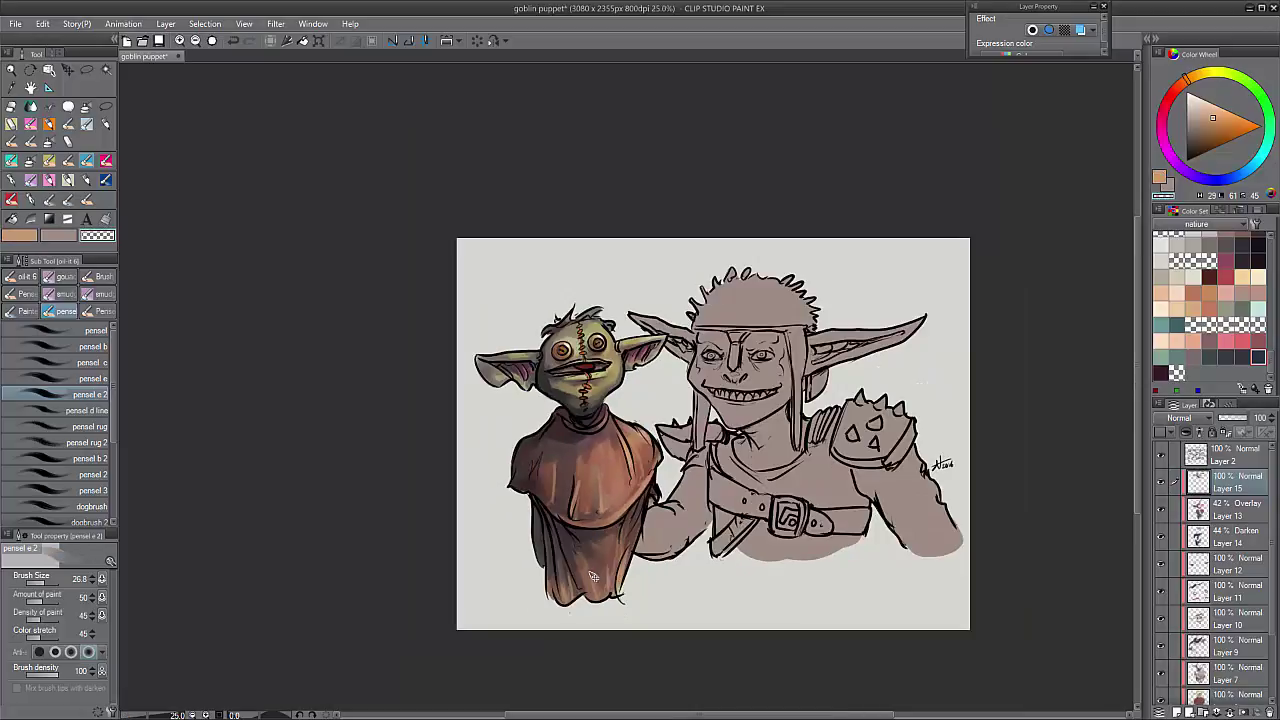